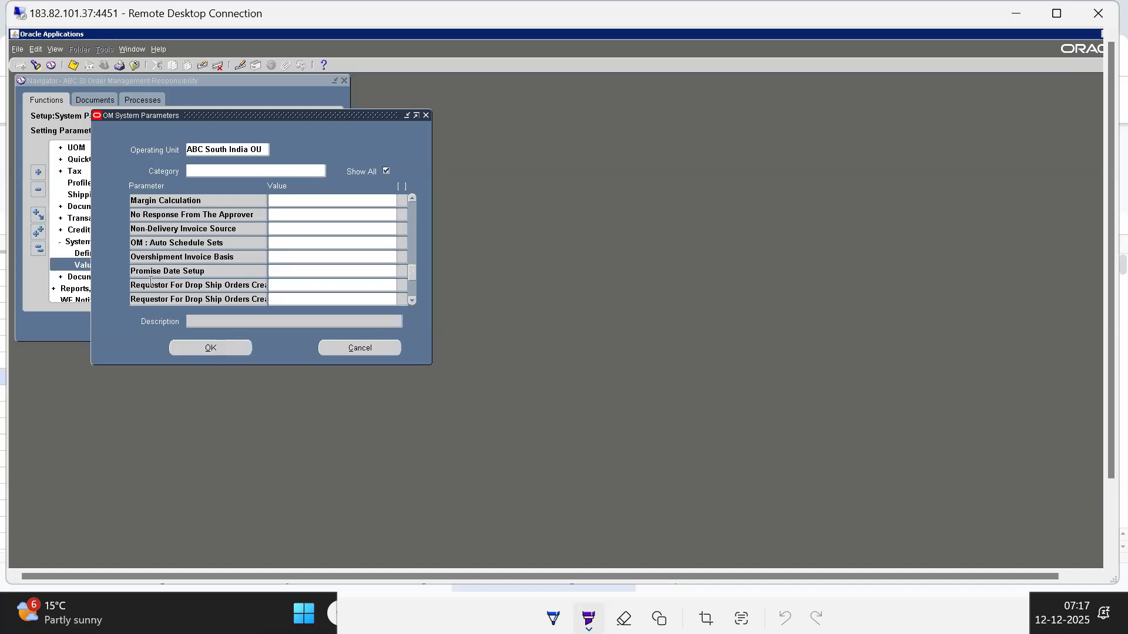
Review the available values for the Promise Date Setup parameter and close the list without picking one
click(182, 271)
click(292, 272)
key(ctrl+l)
key(Down)
key(Up)
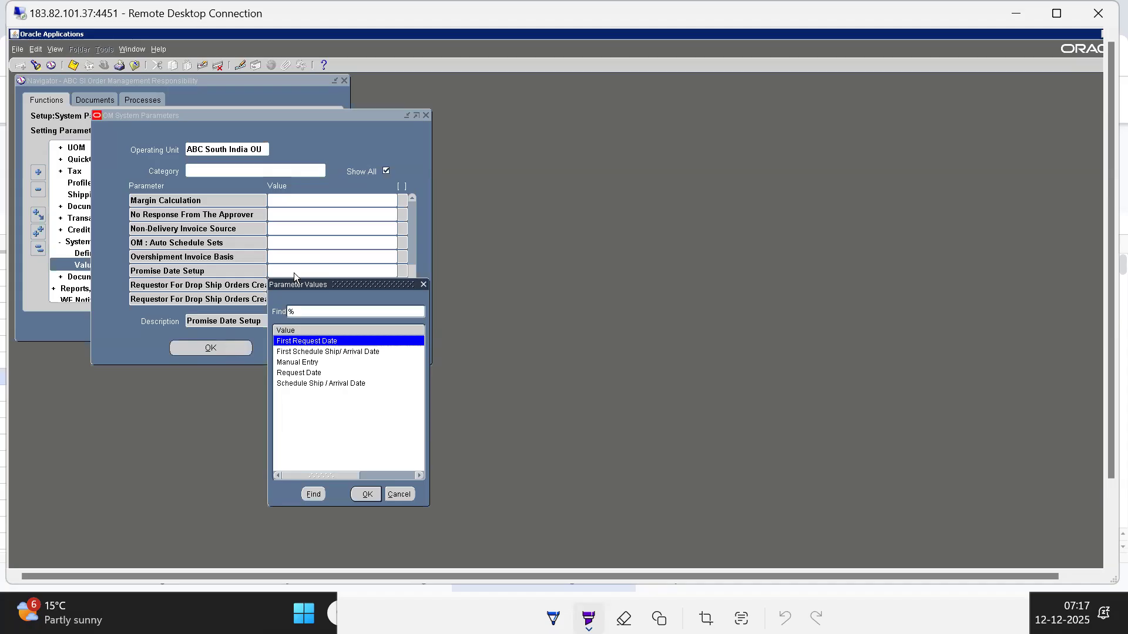
key(Down)
key(Down)
key(Down)
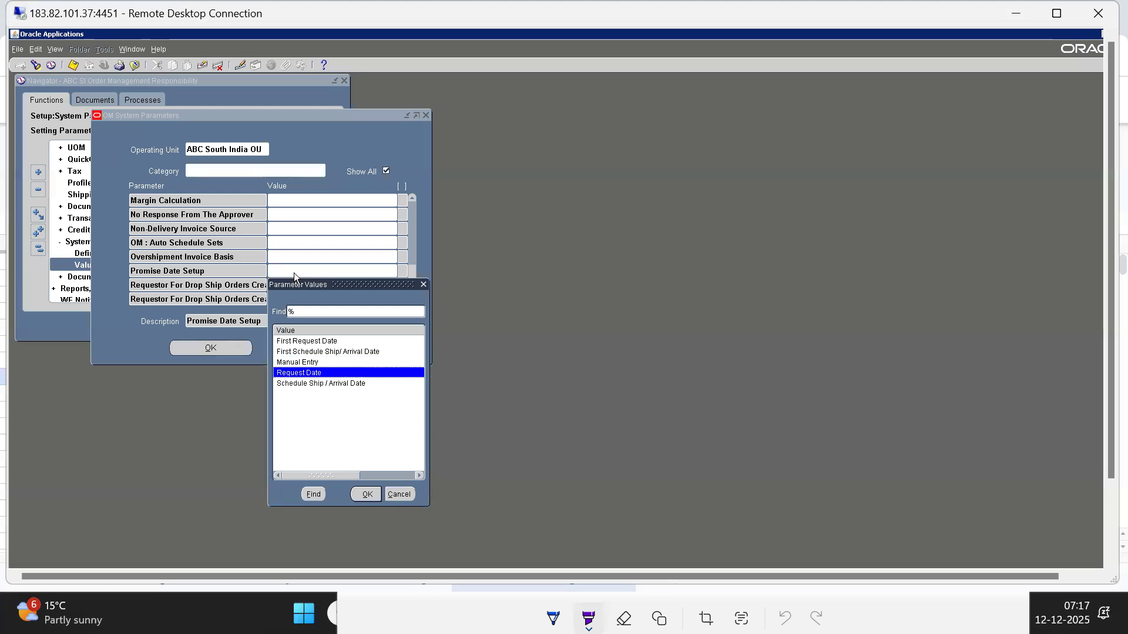
key(Down)
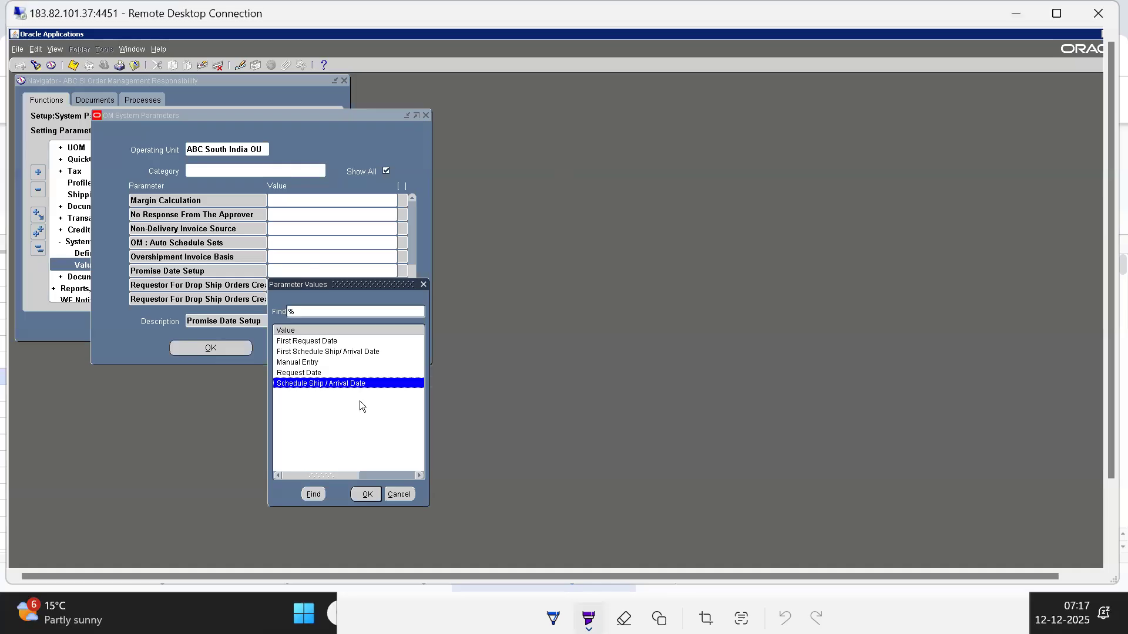
click(397, 495)
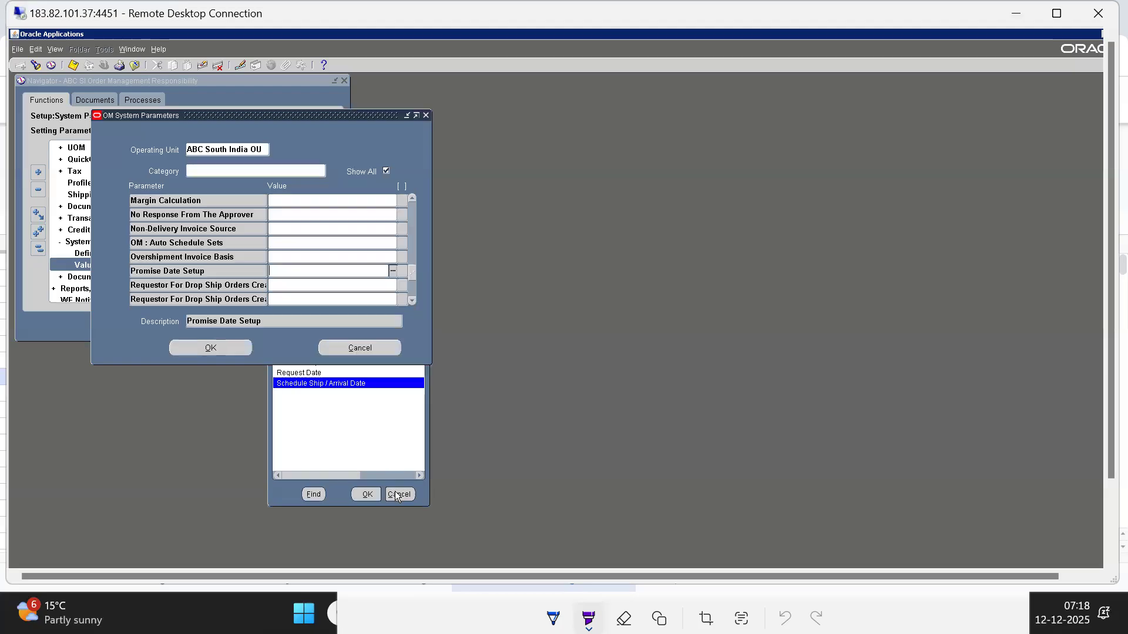
Browse the remaining system parameters from Promise Date Setup down to Transaction Date for Inventory Interface
click(214, 275)
key(Down)
key(Down)
key(Down)
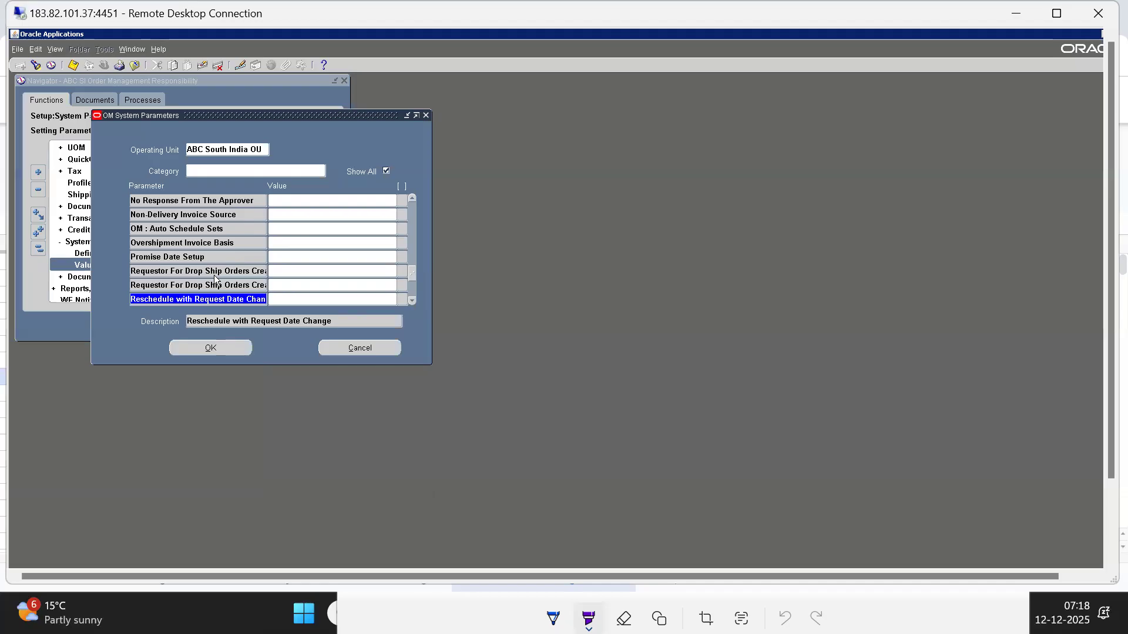
key(Down)
key(Down)
key(Down)
key(Down)
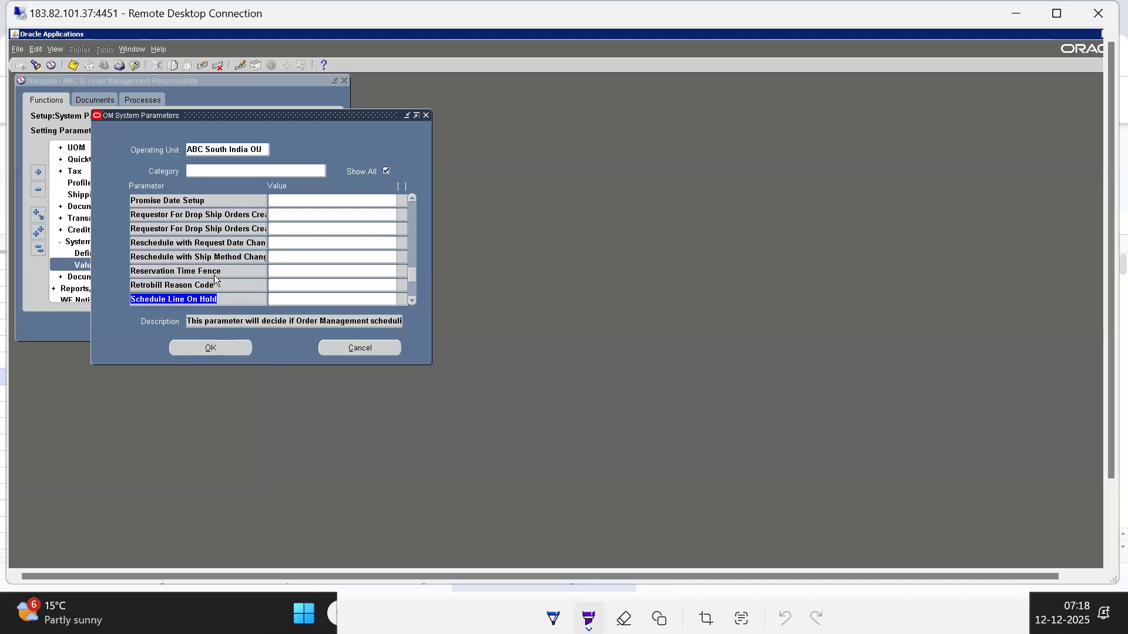
key(Up)
key(Up)
key(Down)
key(Down)
key(Down)
key(Down)
key(Down)
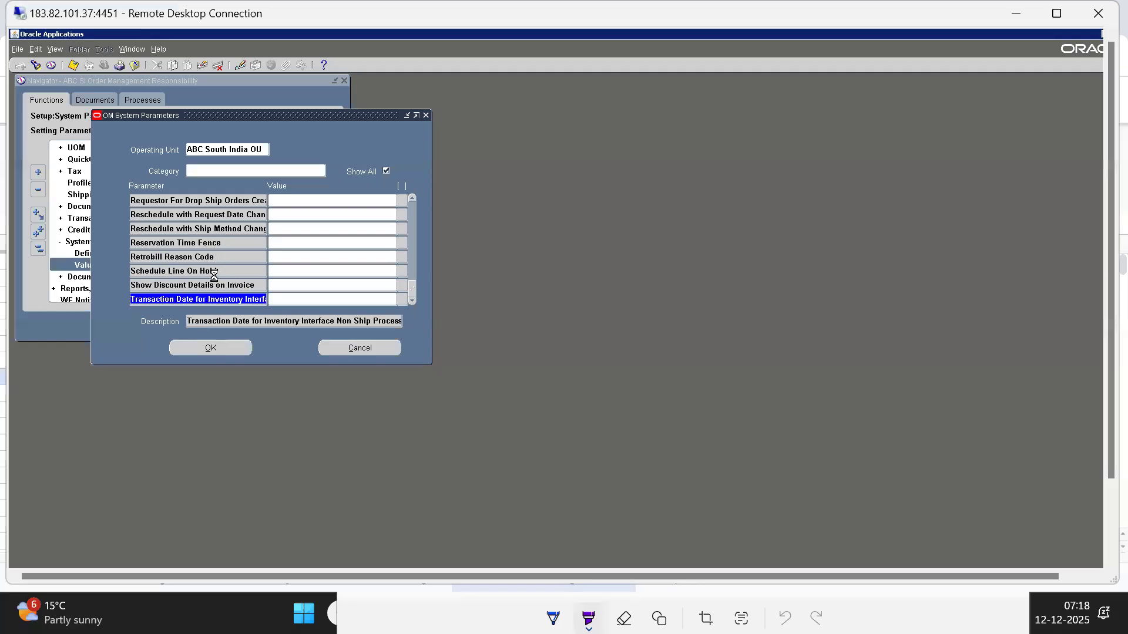
Try to save the changed system parameters for ABC South India OU and dismiss the error
click(650, 385)
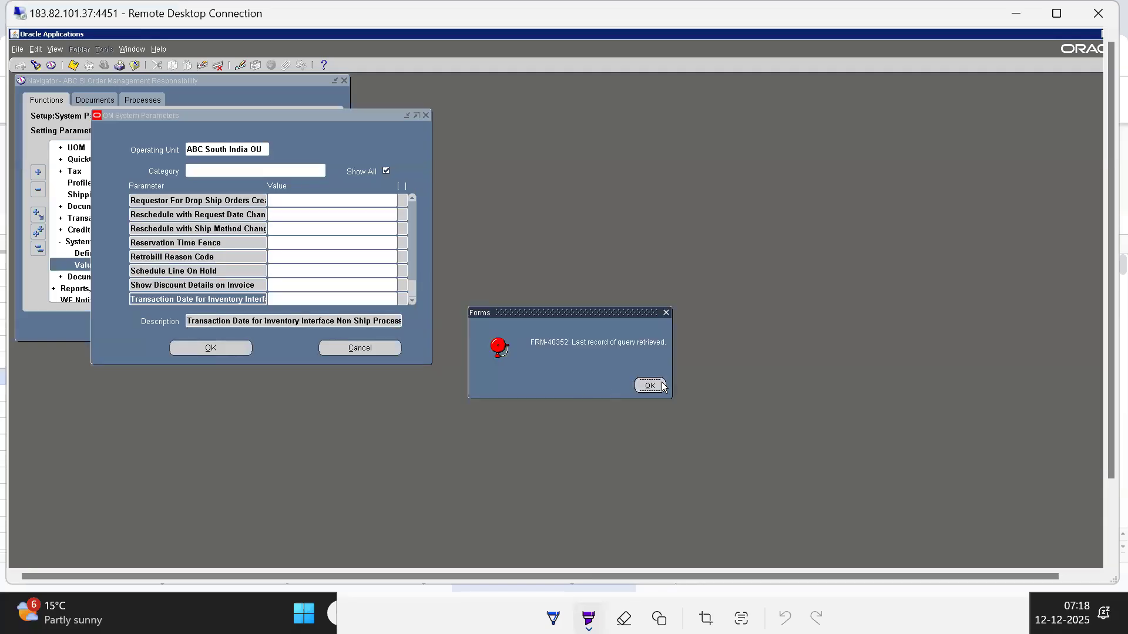
click(73, 66)
click(209, 349)
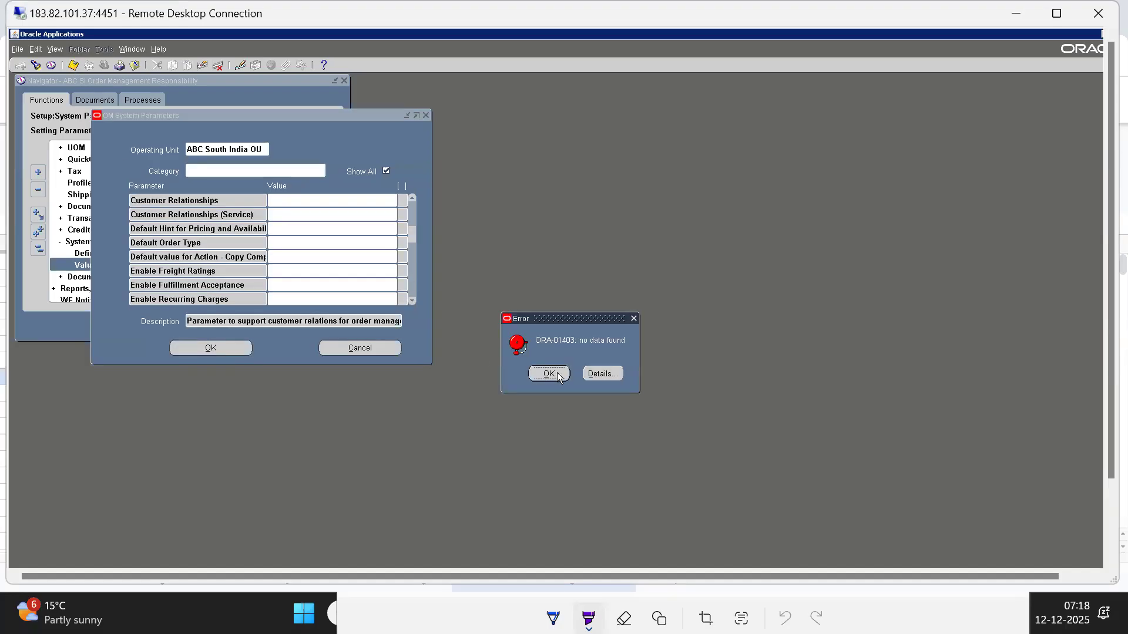
click(558, 376)
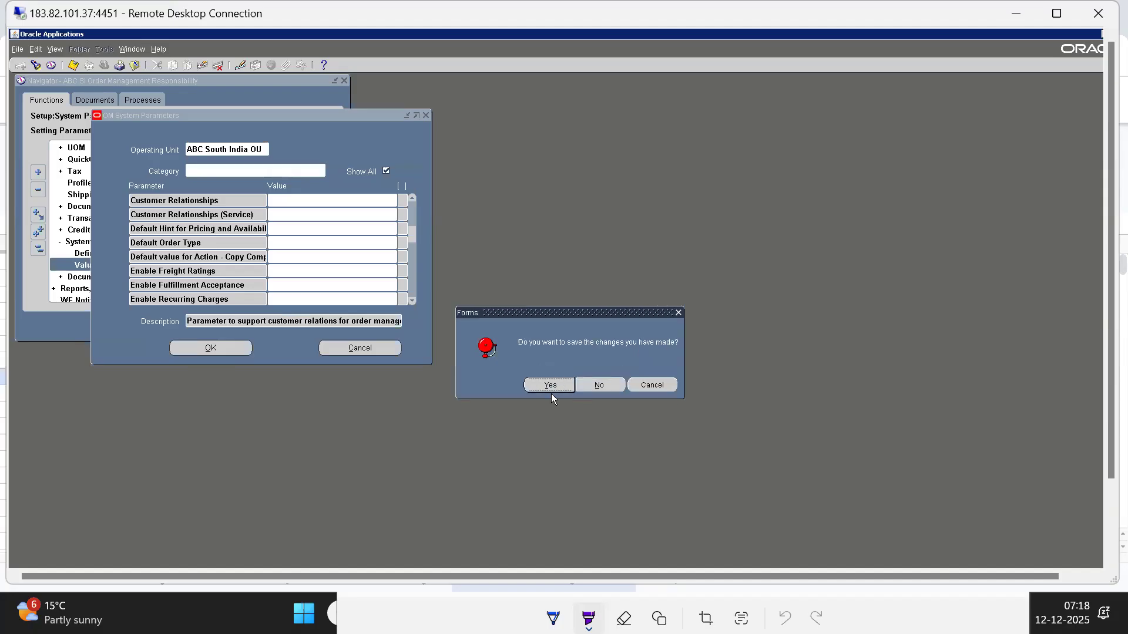
click(551, 389)
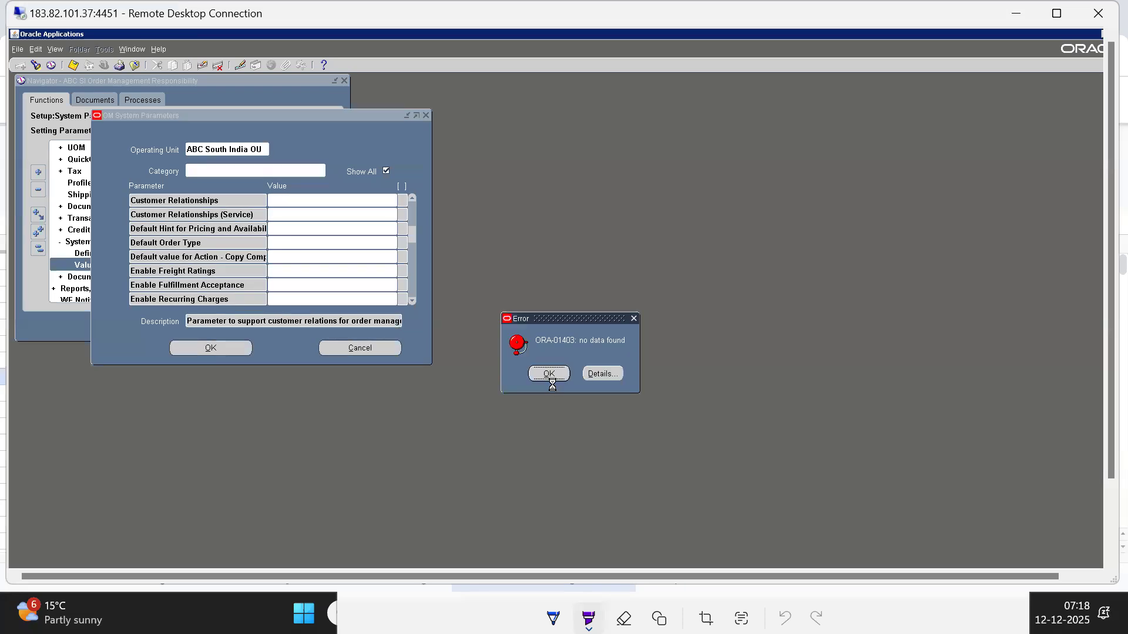
click(552, 374)
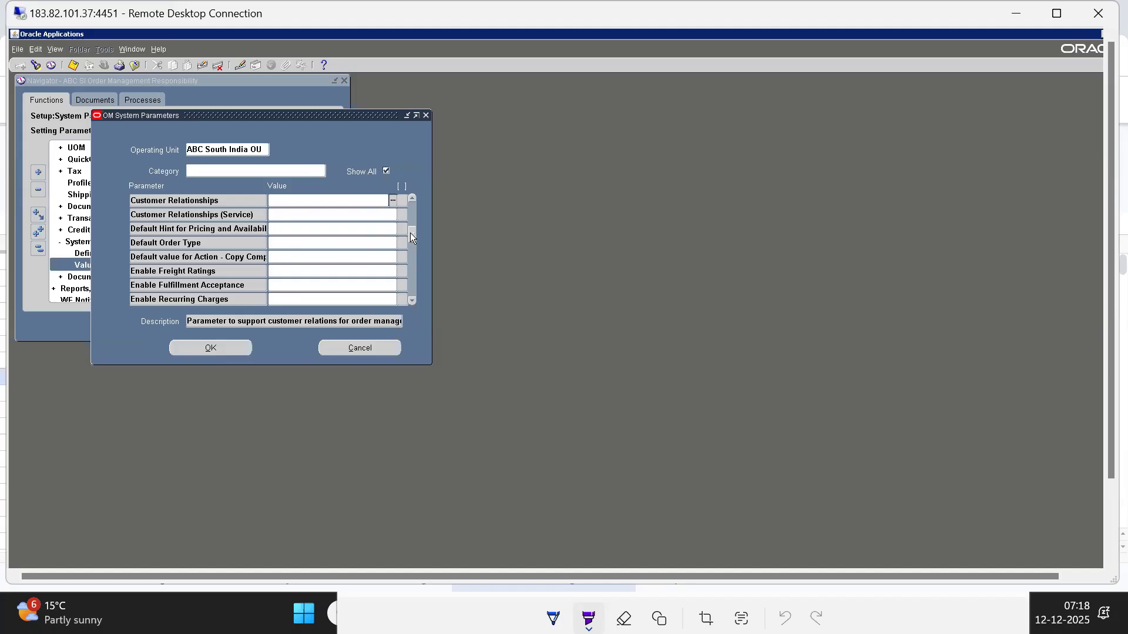
Retry applying and saving the parameter changes from the Apply Credit Hold Based On row
scroll(412, 194, up, 3)
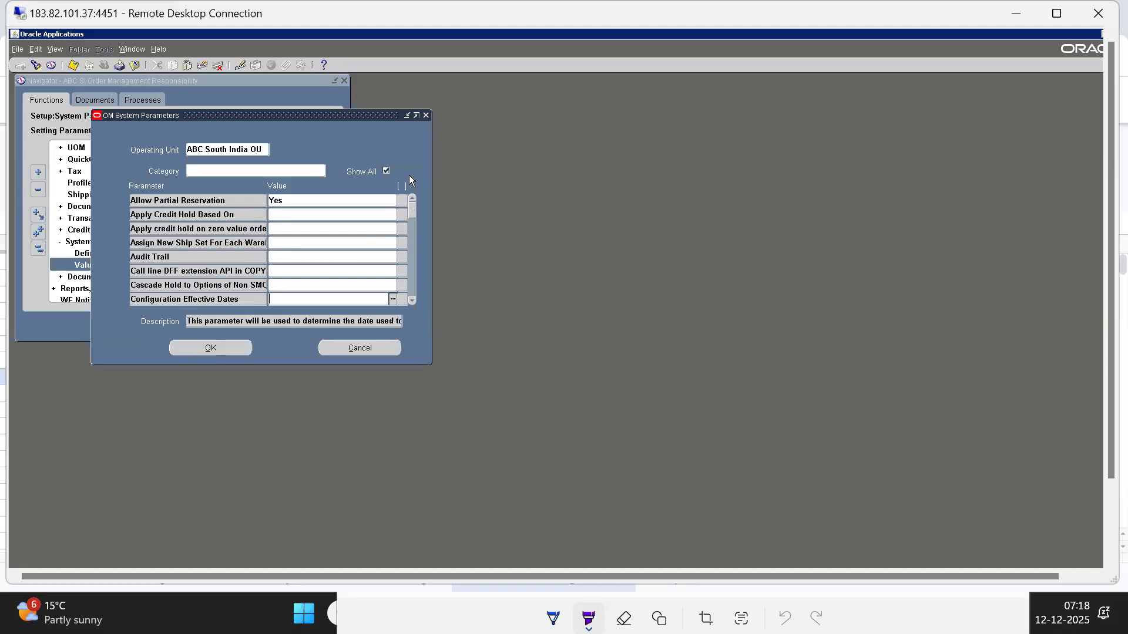
click(292, 215)
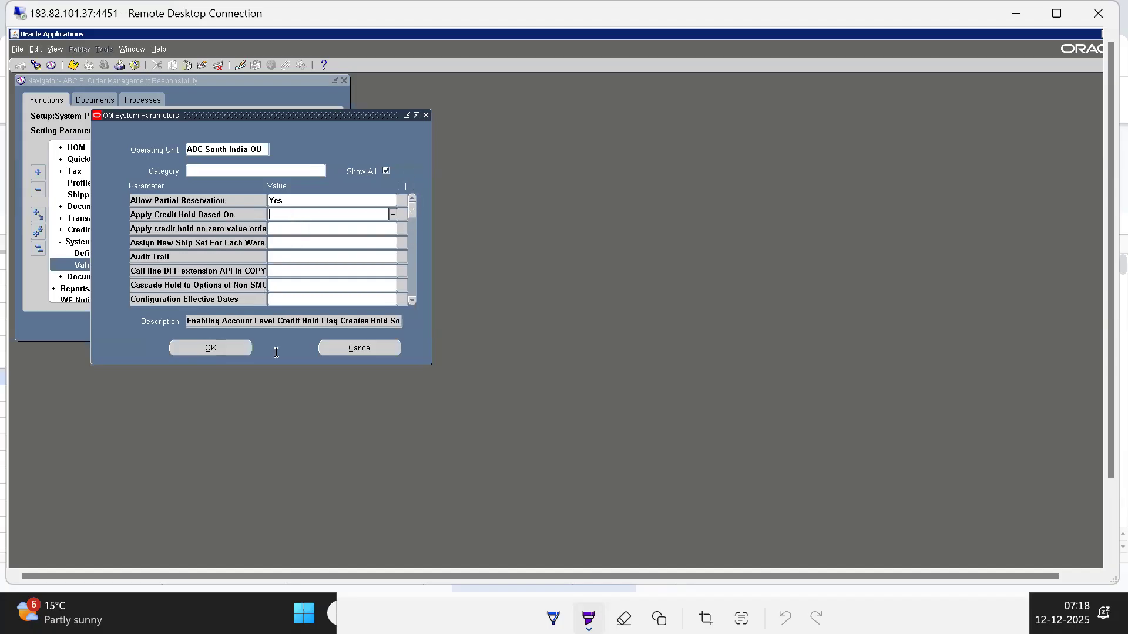
click(196, 352)
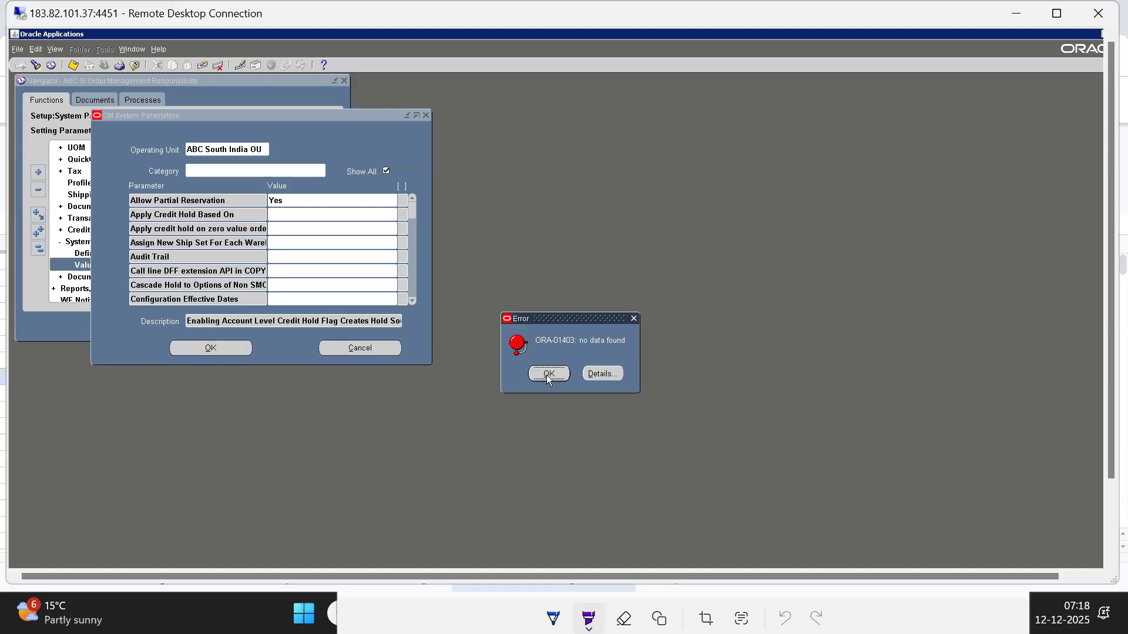
click(547, 374)
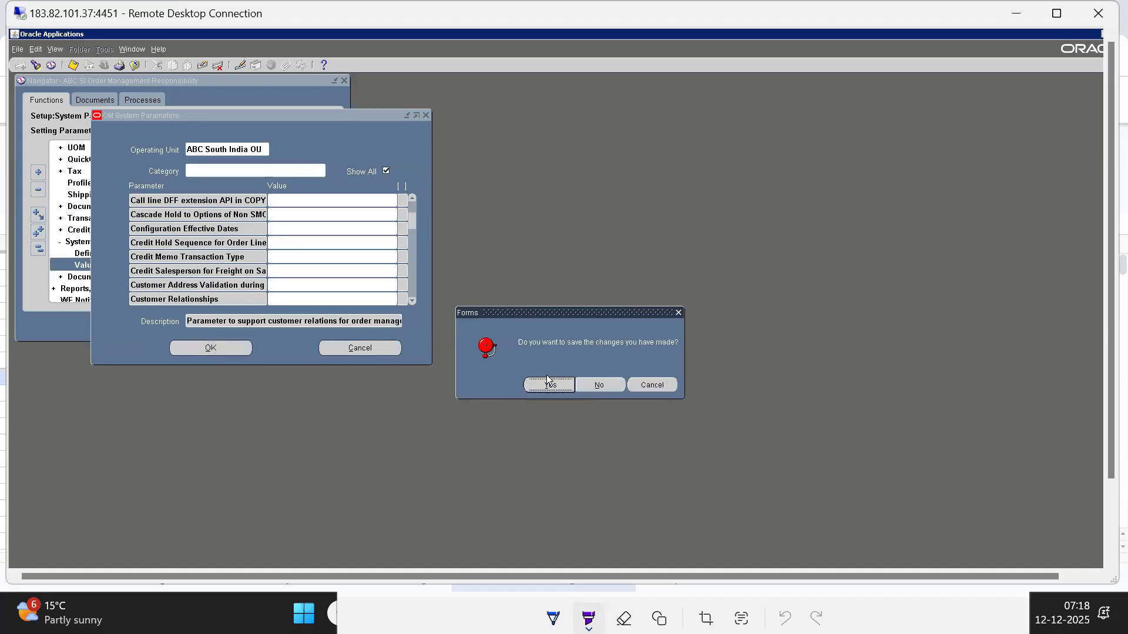
click(558, 385)
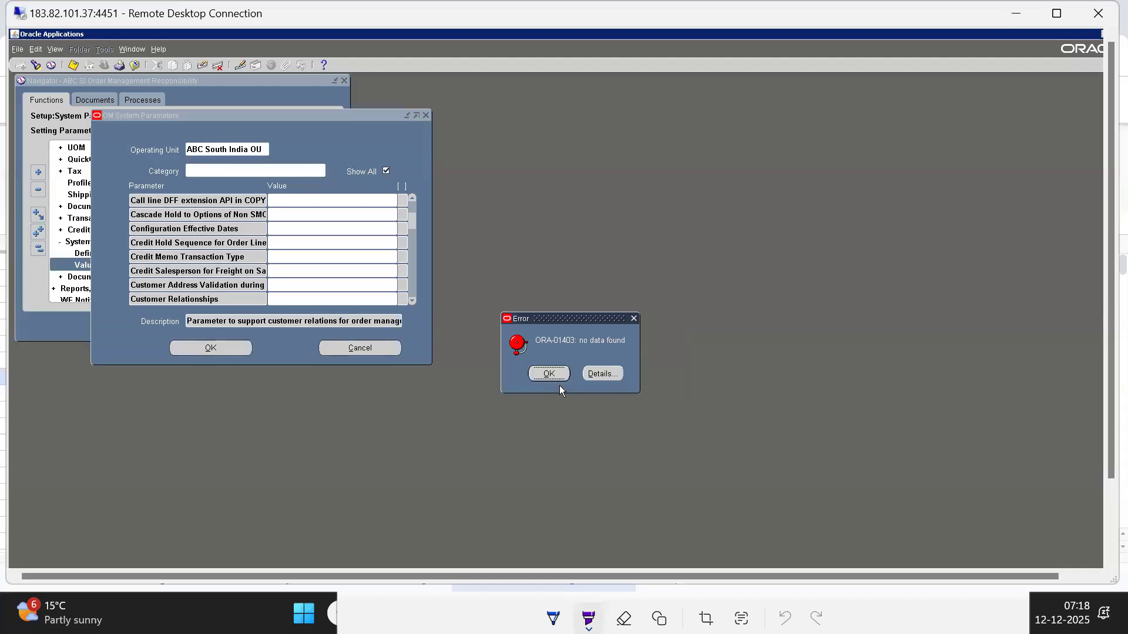
click(553, 377)
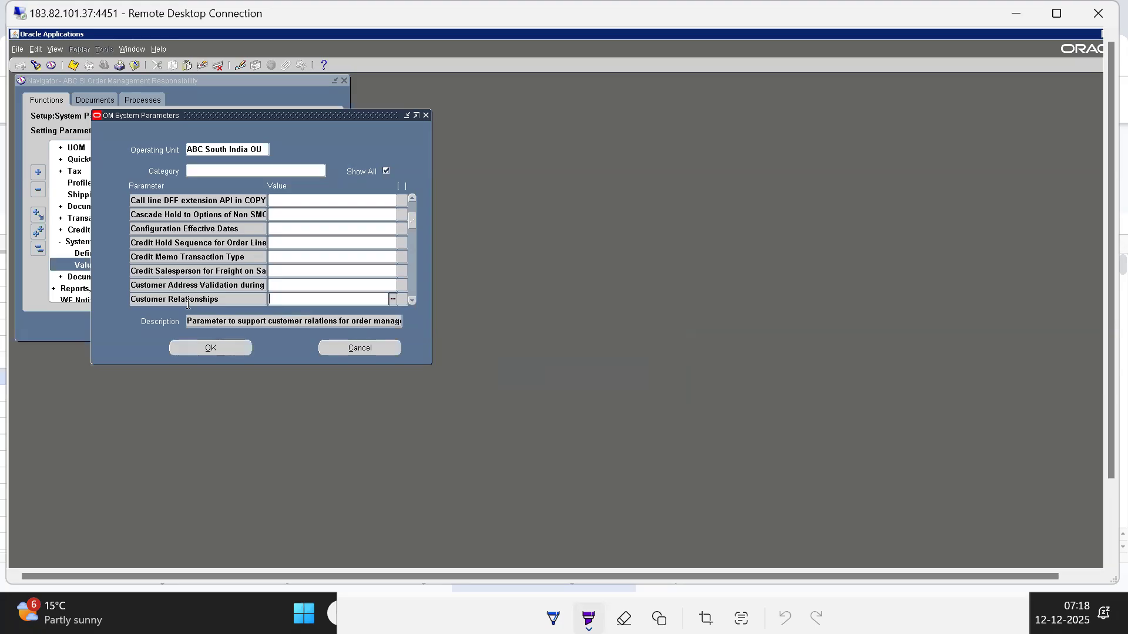
Review the available values for the Customer Relationships parameter without picking one
key(ctrl+l)
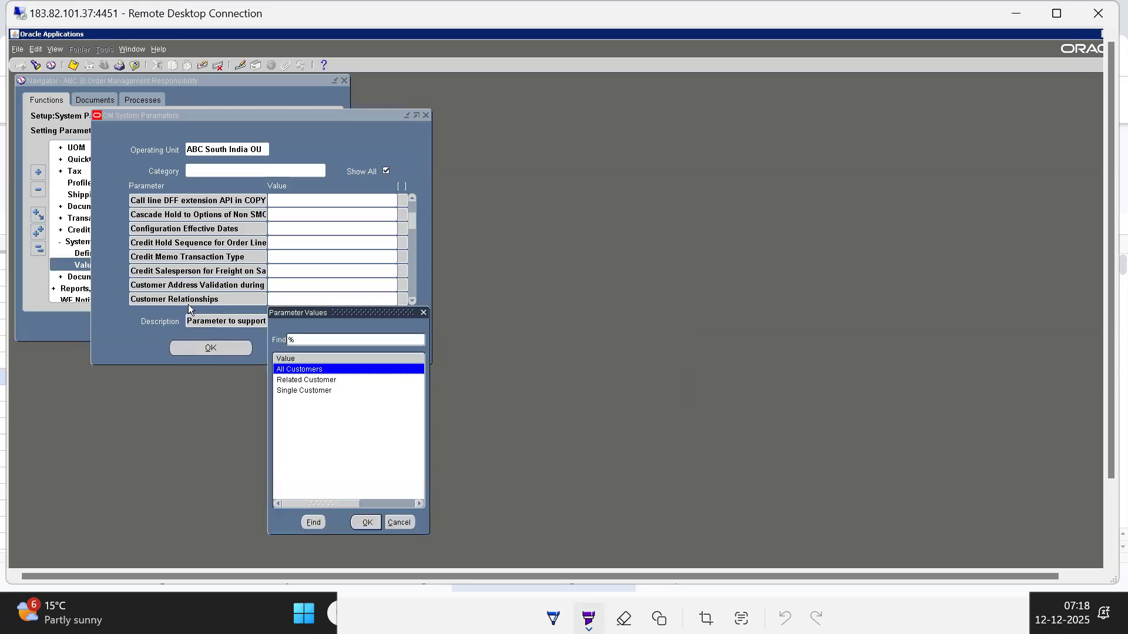
click(388, 522)
Try once more to save the parameter changes from the Allow Partial Reservation row
click(227, 201)
drag(414, 218, 411, 172)
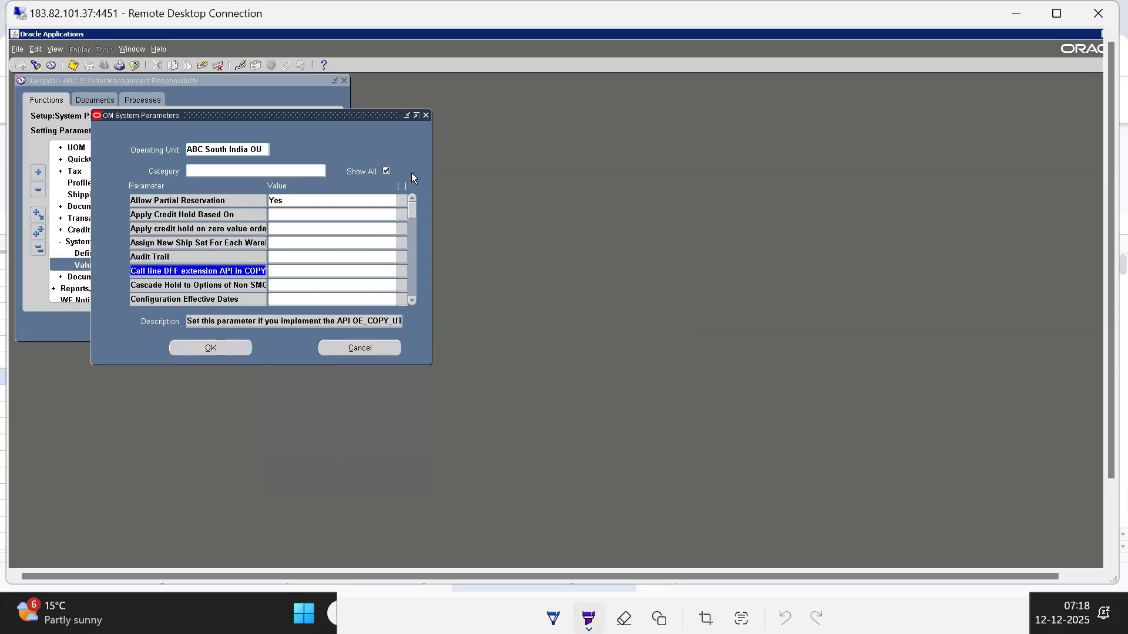
click(208, 201)
click(212, 349)
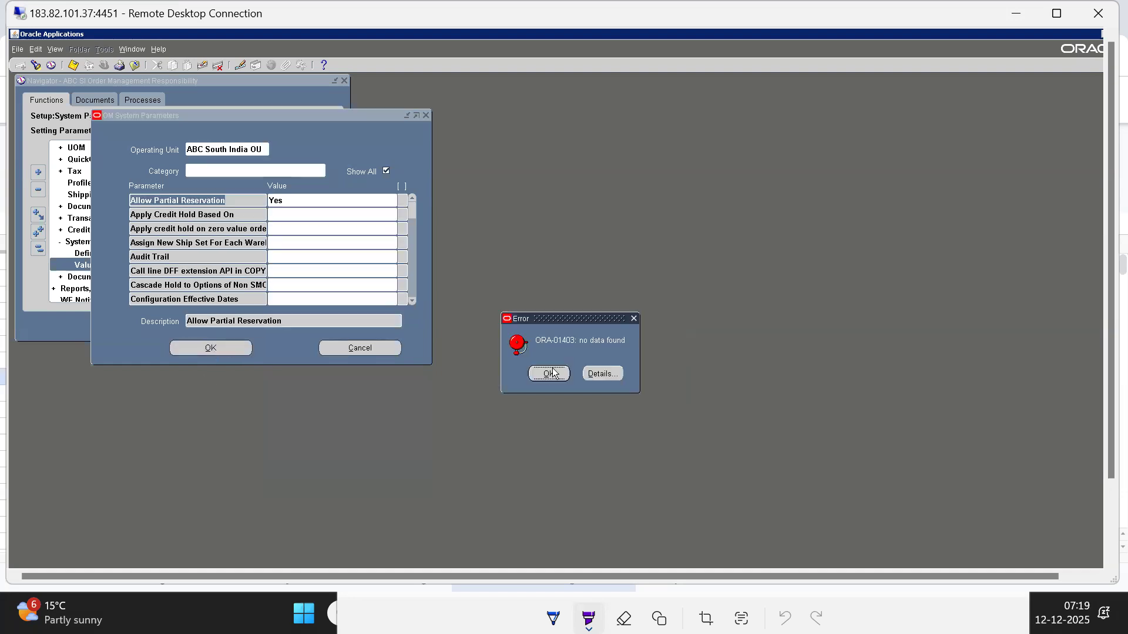
click(553, 372)
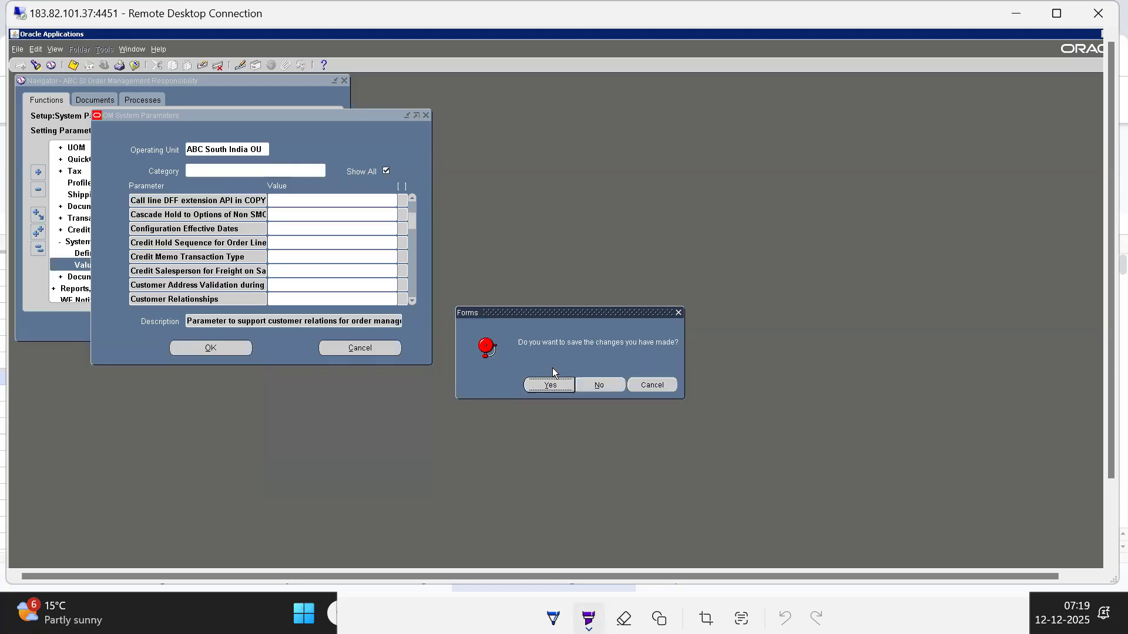
click(552, 383)
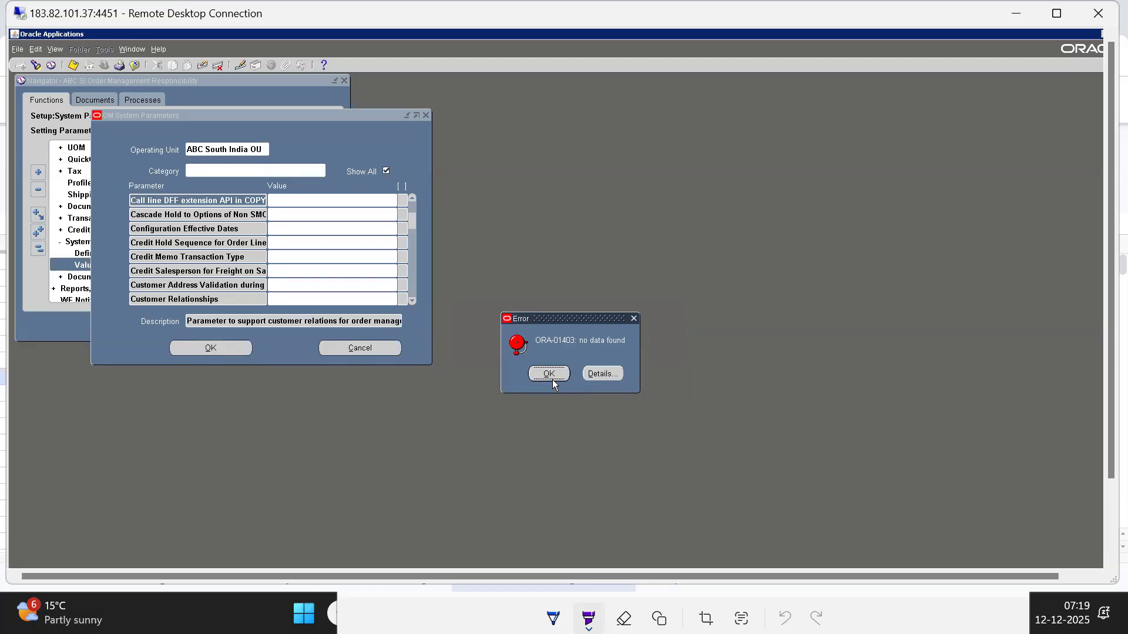
click(545, 374)
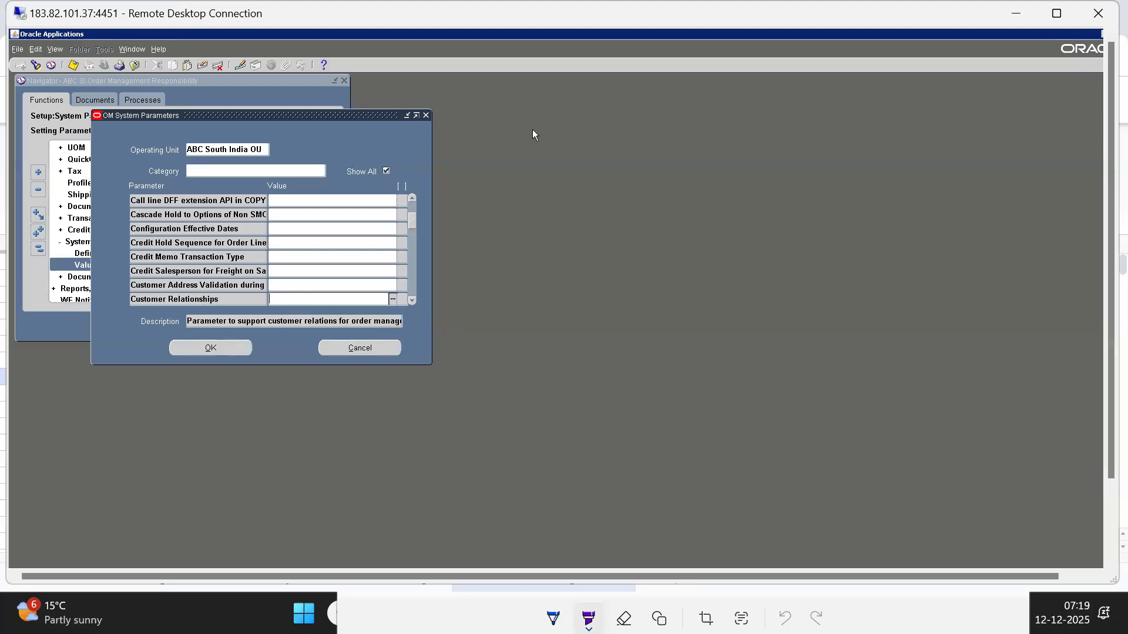
Discard the pending changes and reopen the system parameter values for the ABC South India OU operating unit
click(365, 349)
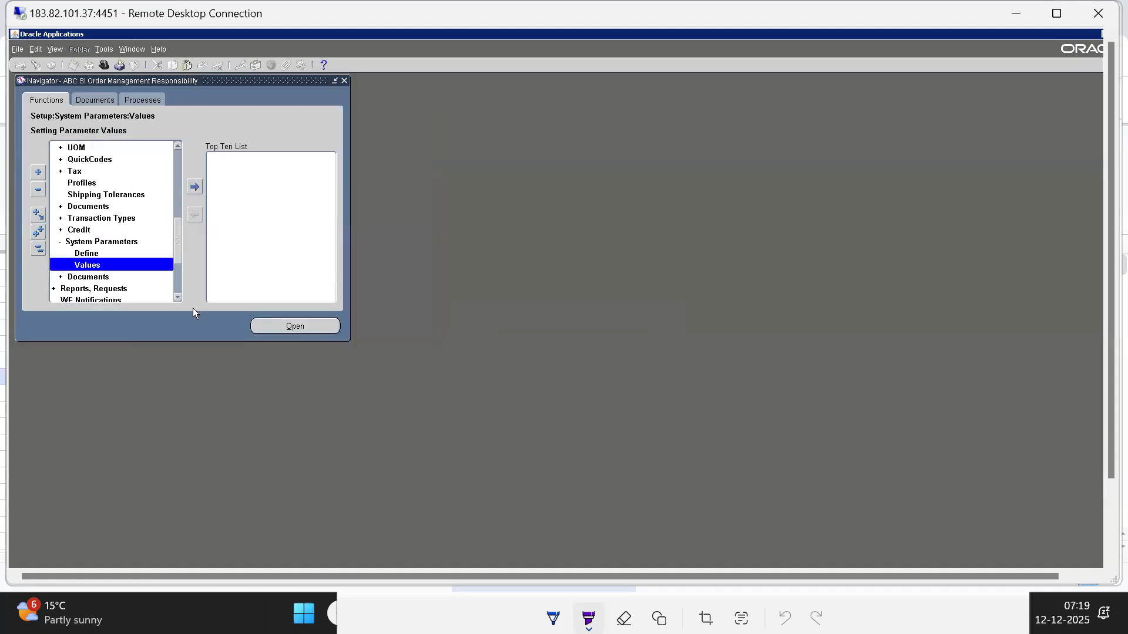
key(Return)
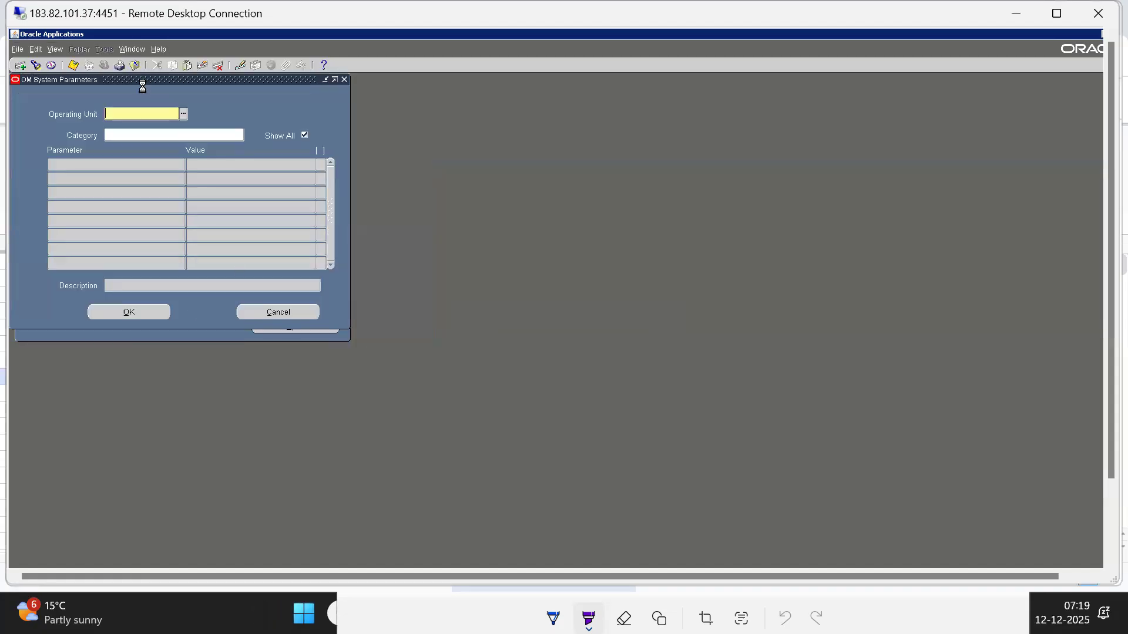
key(Down)
key(Return)
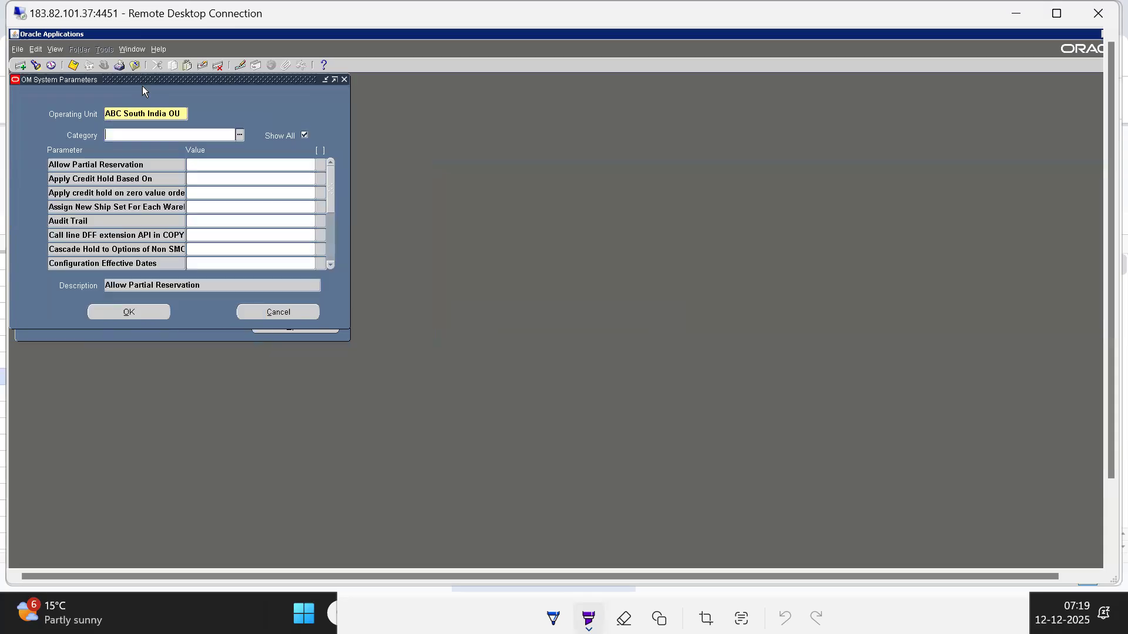
Set the Allow Partial Reservation parameter to Yes and save the record
click(75, 165)
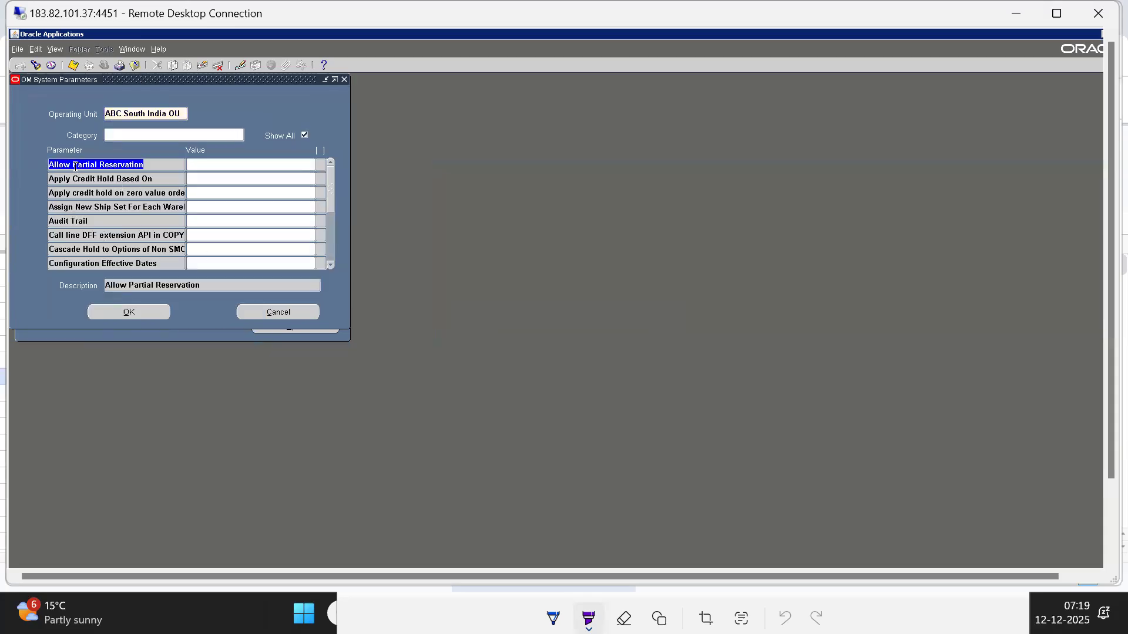
click(228, 166)
text(Yes)
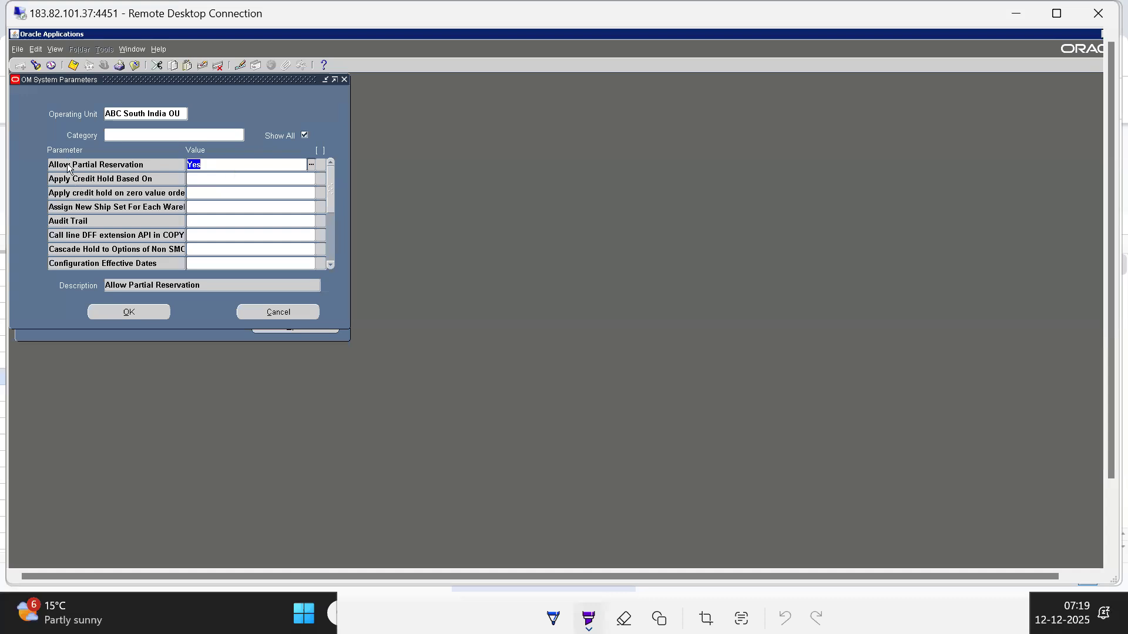
click(69, 167)
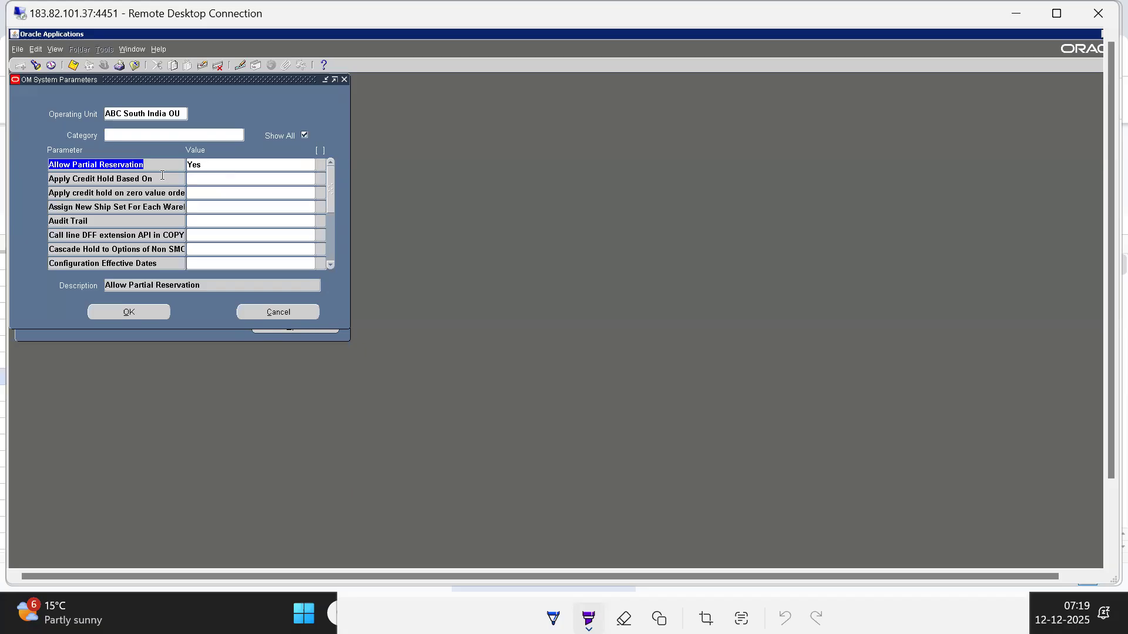
key(F11)
click(552, 383)
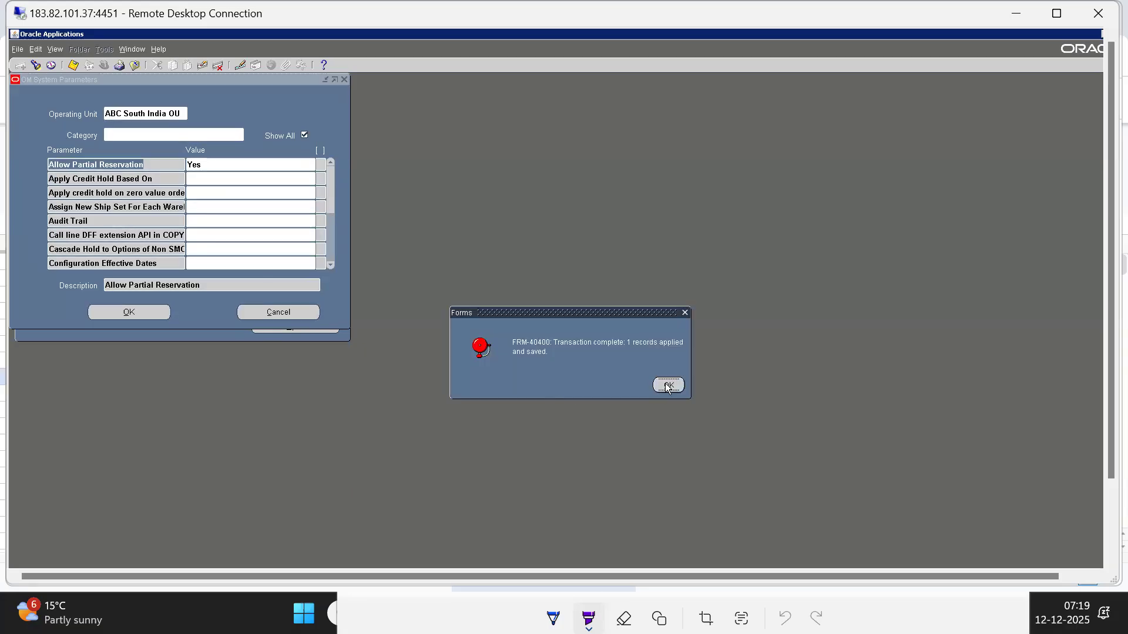
click(667, 386)
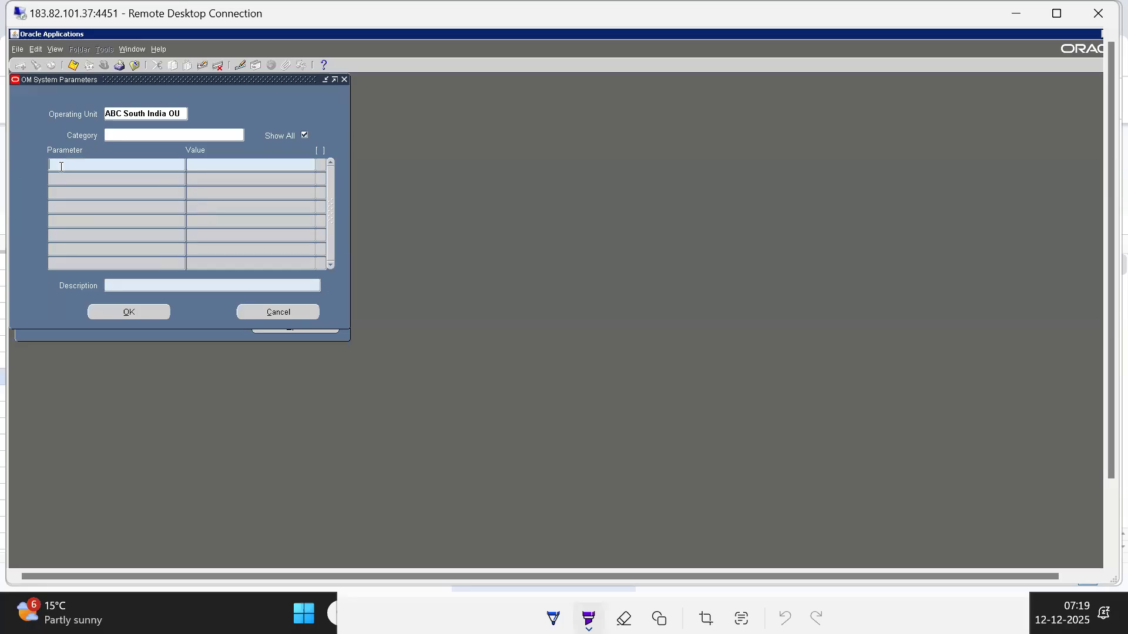
Query the parameters with Item% and set Item Validation Organization to ABC Item Master Organization
text(Item%)
key(Tab)
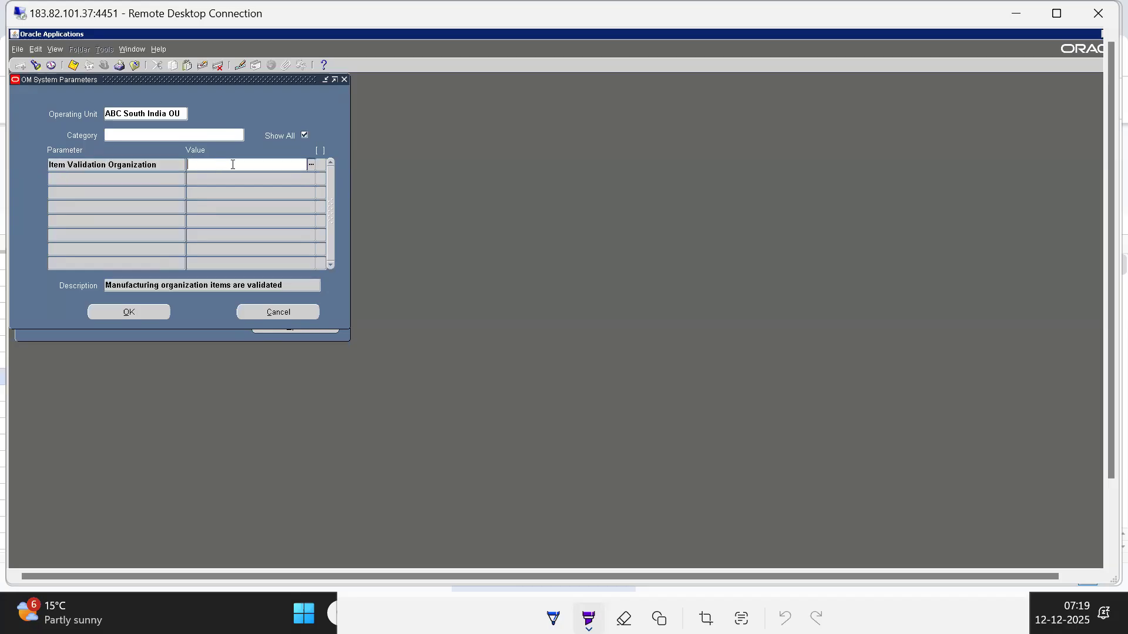
double_click(233, 165)
key(Down)
key(Down)
key(Down)
key(Down)
key(Down)
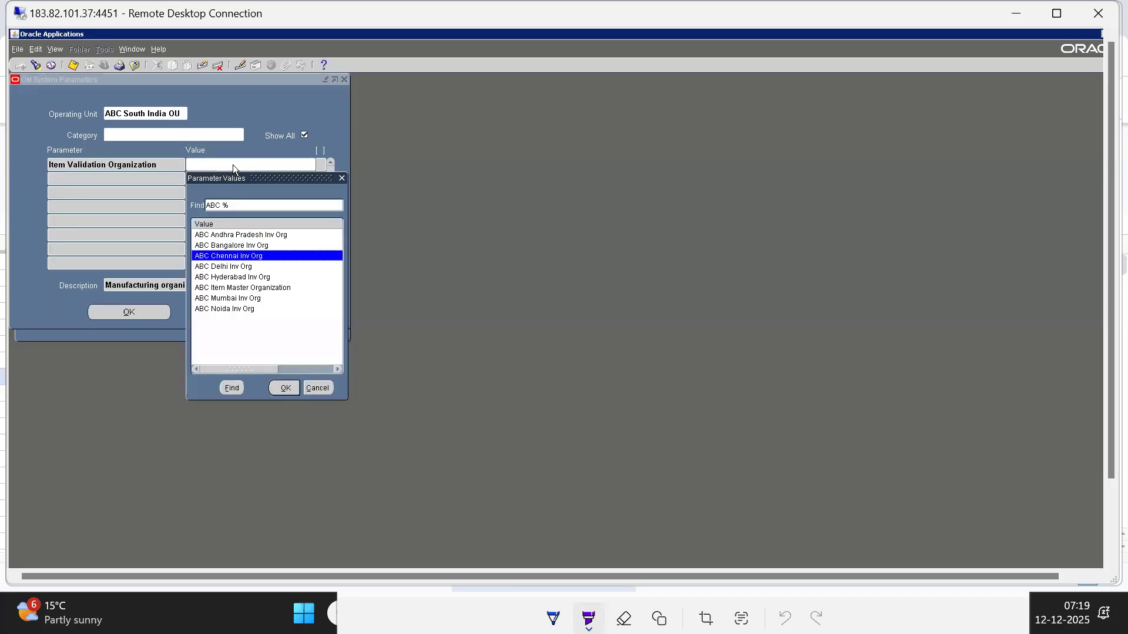
key(Return)
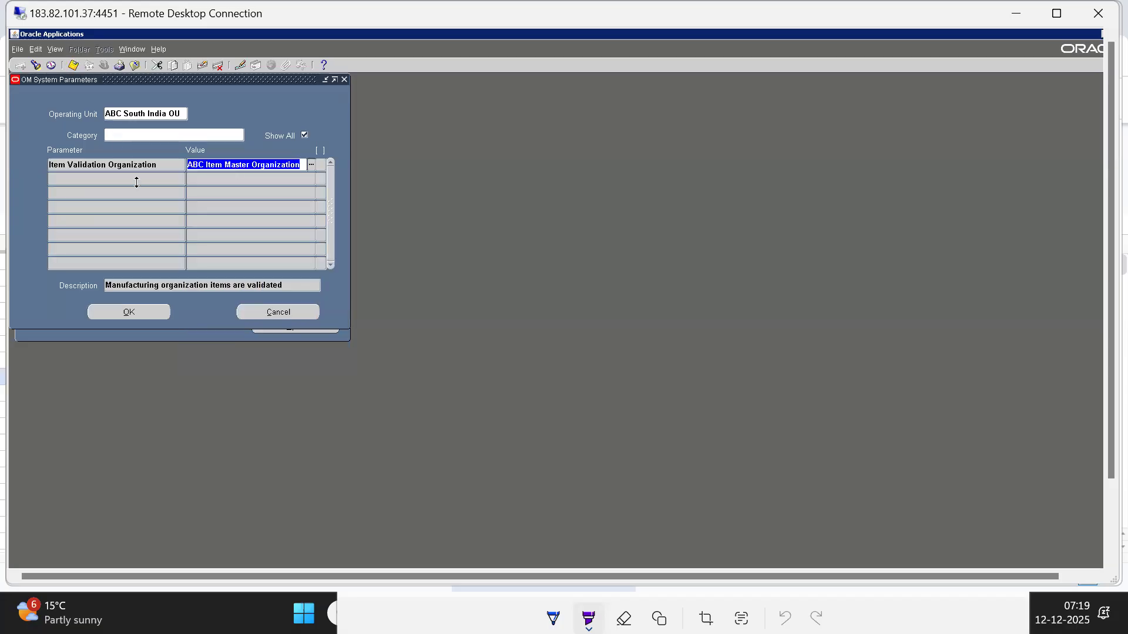
Accept the system parameter values and mark OM System Options/Parameters as Completed in the Oracle SCM Topics Google Sheet
click(129, 319)
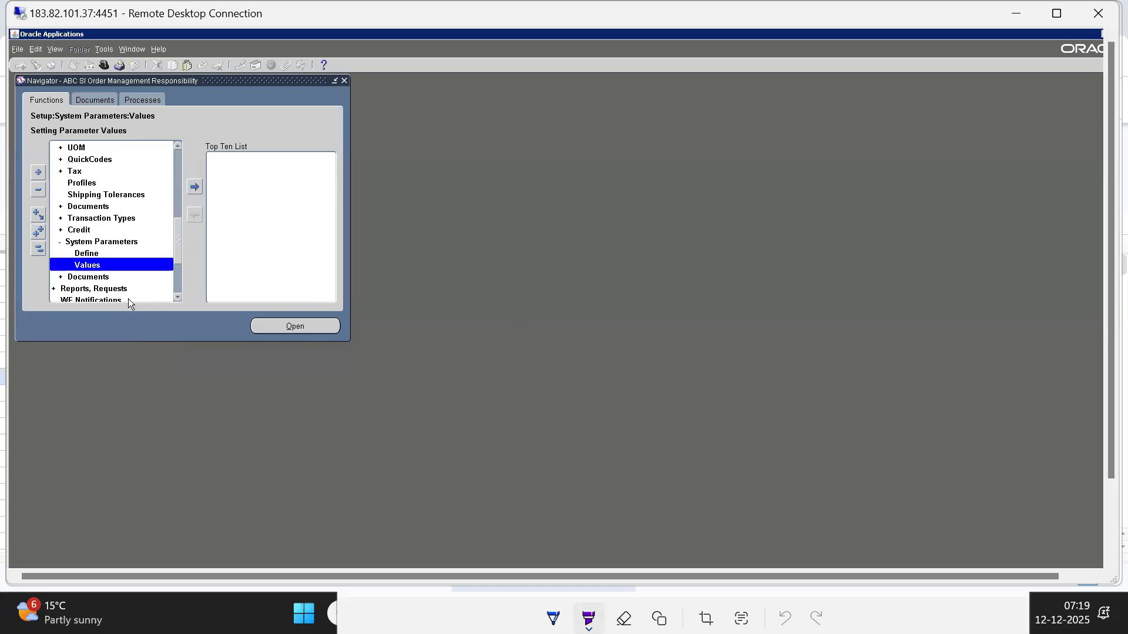
key(alt+Tab)
key(alt+Tab)
key(alt+Tab)
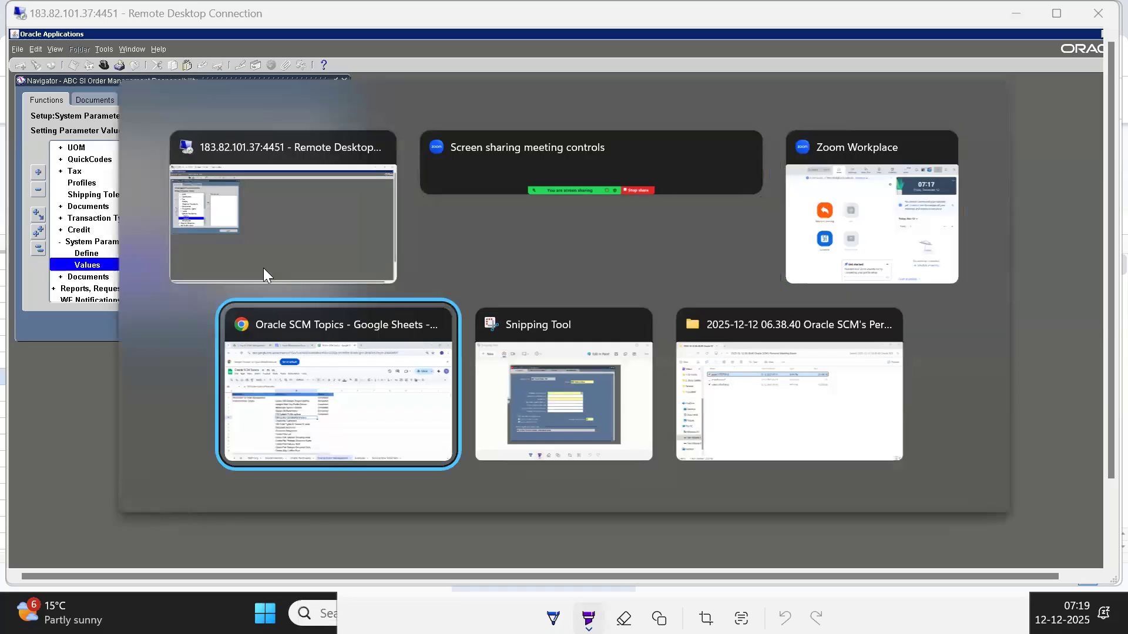
text(c)
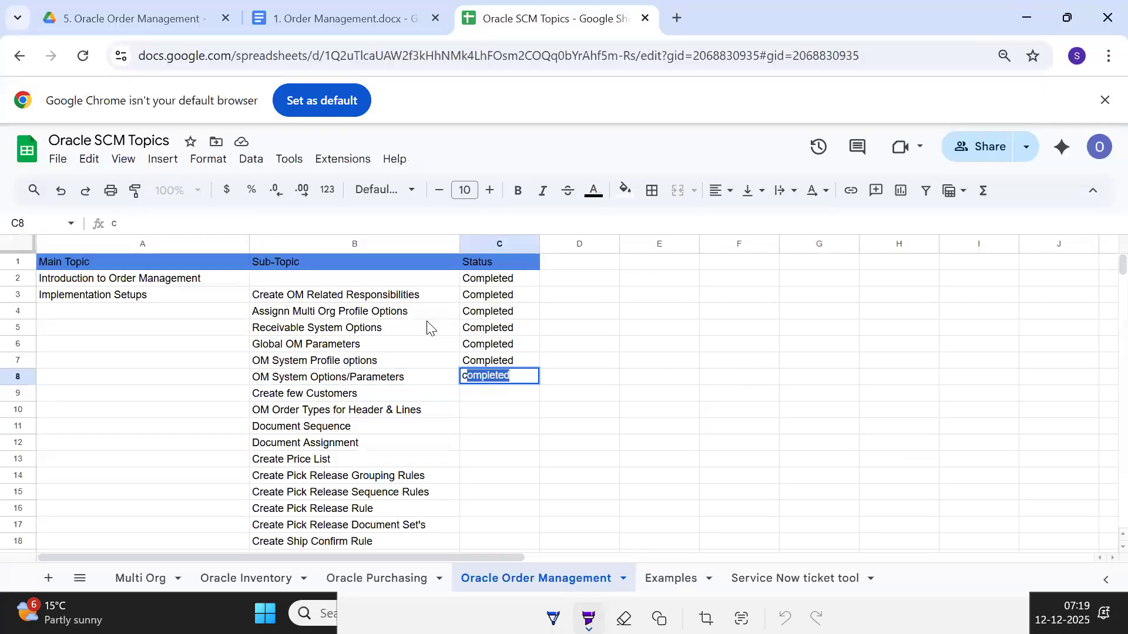
key(Return)
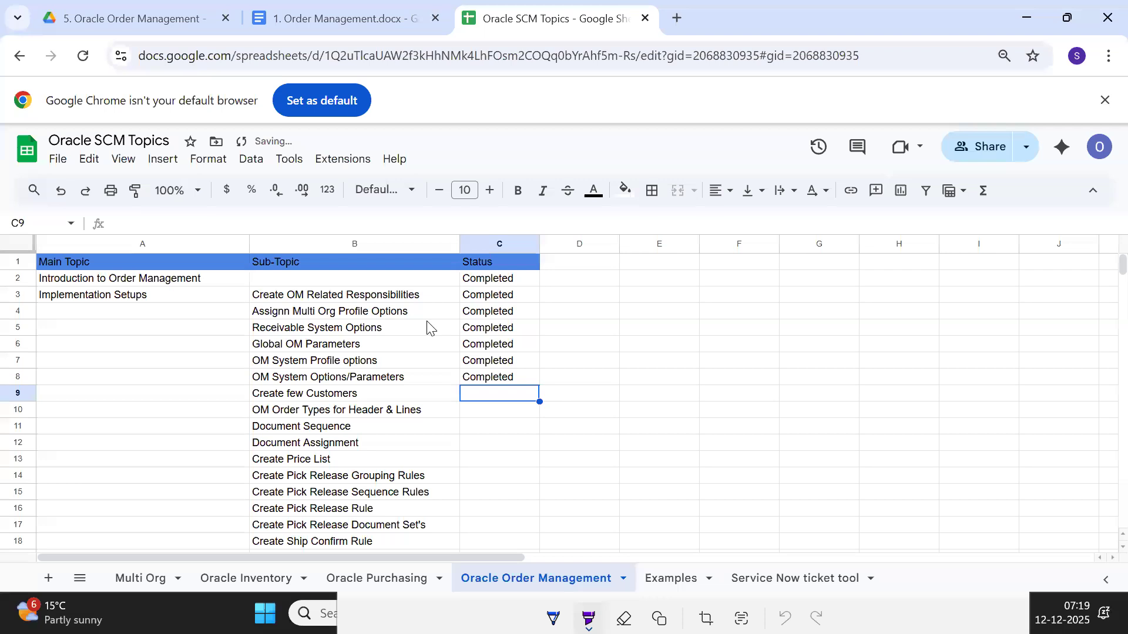
key(Left)
key(Right)
key(Left)
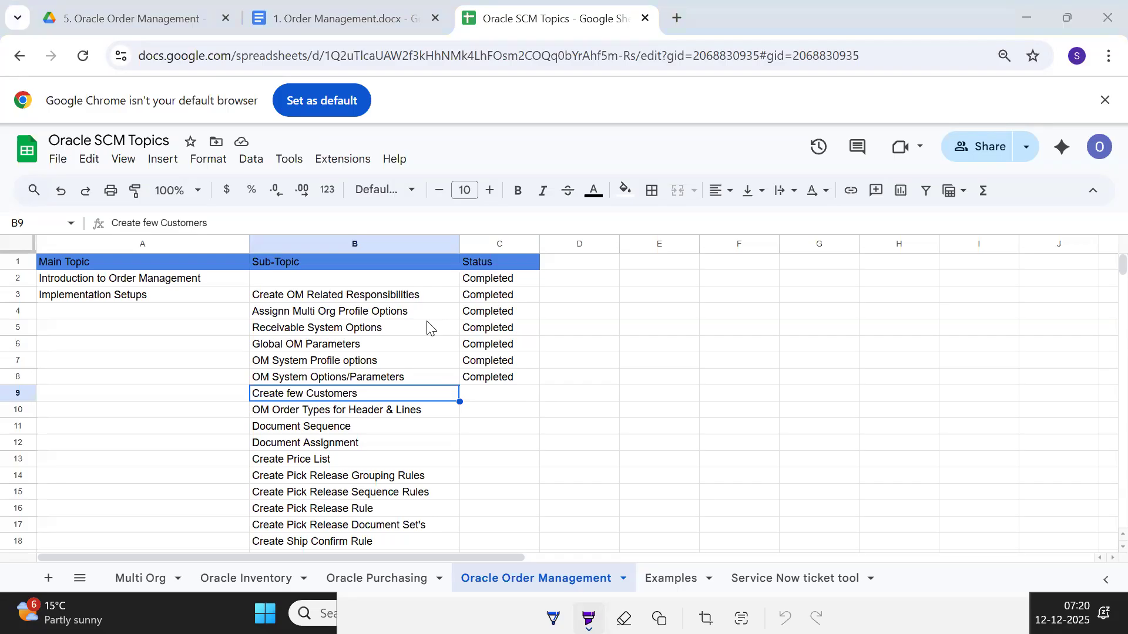
Return to Oracle Applications, open the Standard customers page, and maximize its browser window and the remote session
key(alt+Tab)
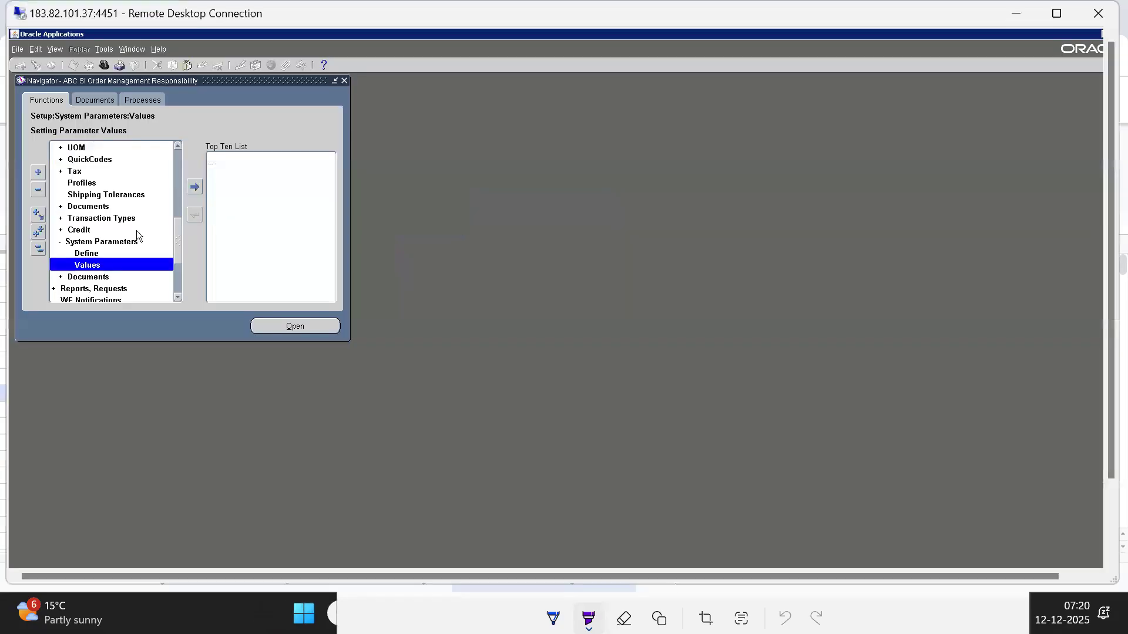
click(39, 249)
key(Down)
key(Down)
key(Down)
key(Down)
key(Down)
key(Down)
key(Down)
key(Down)
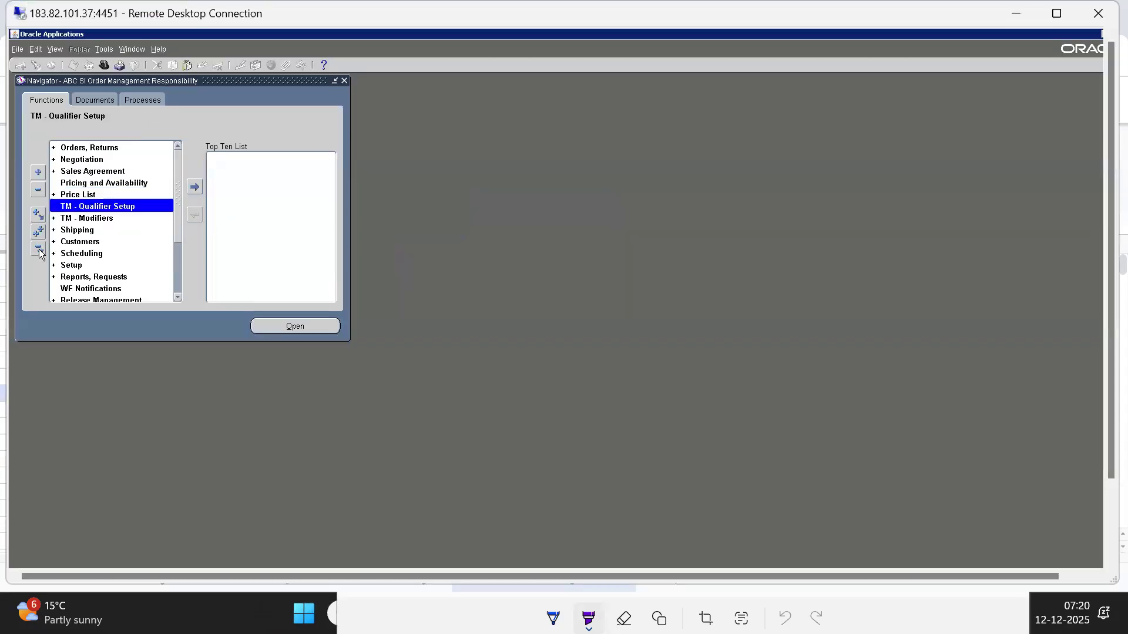
key(Return)
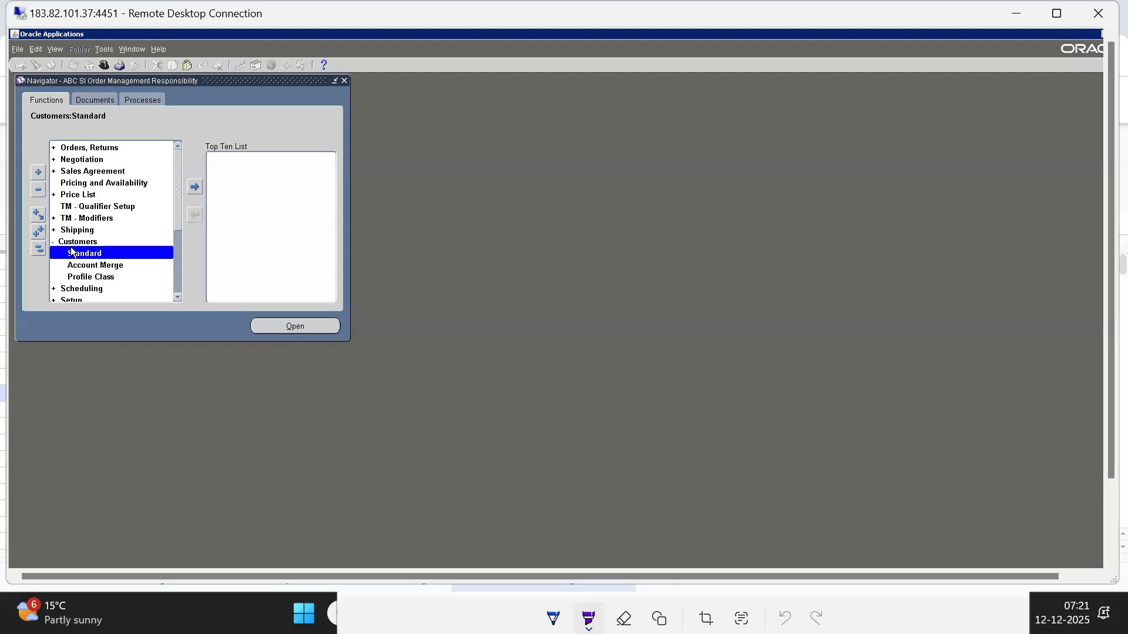
double_click(72, 251)
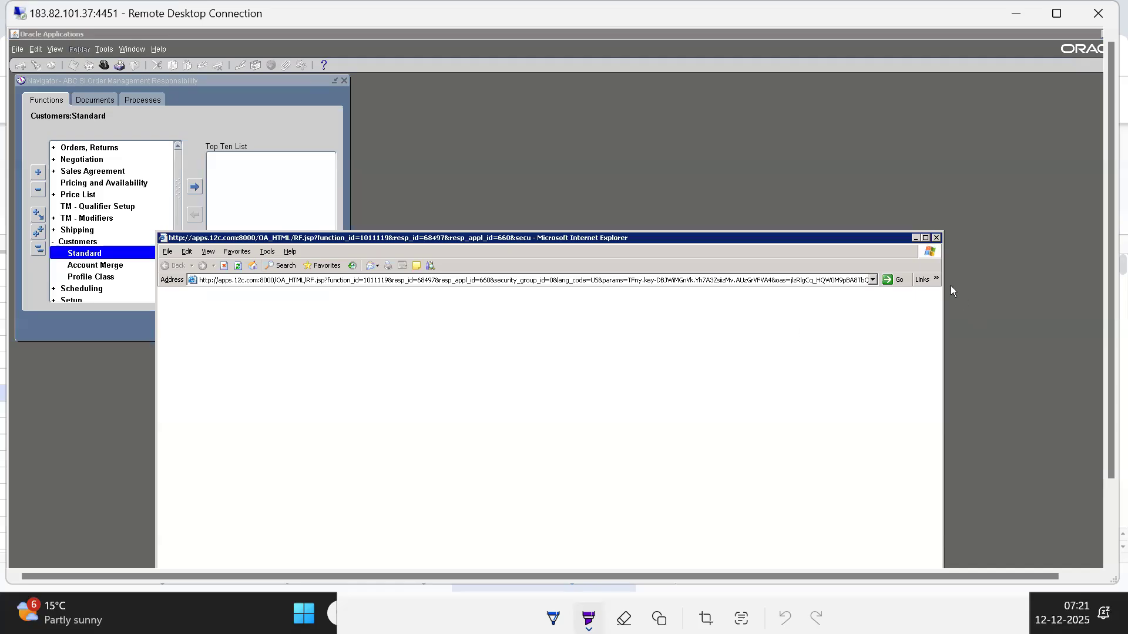
click(925, 237)
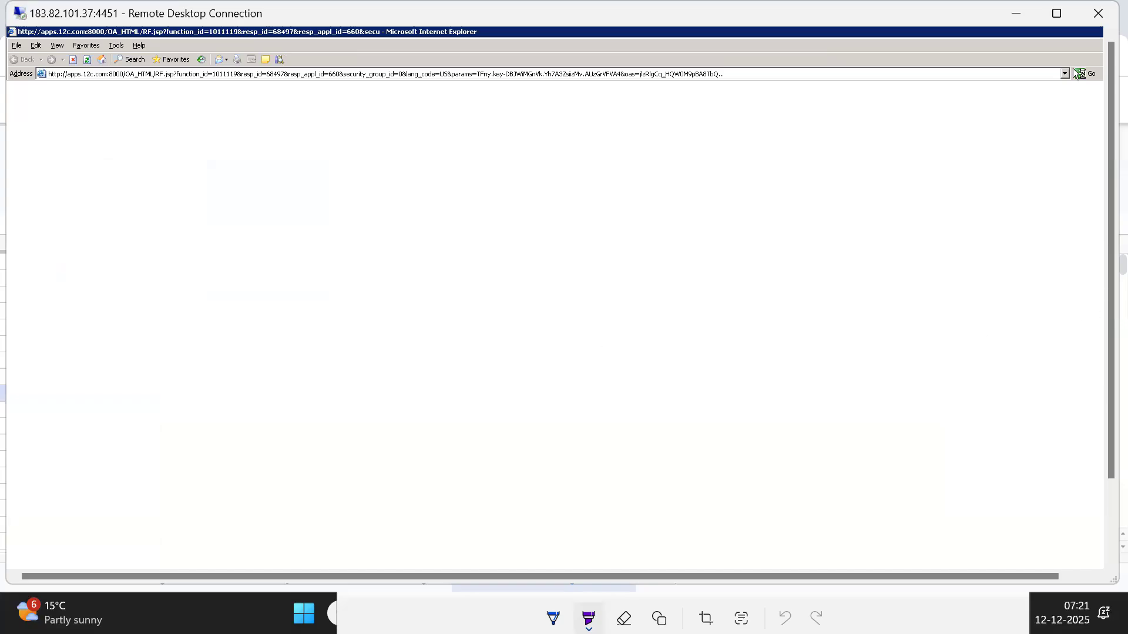
click(1056, 14)
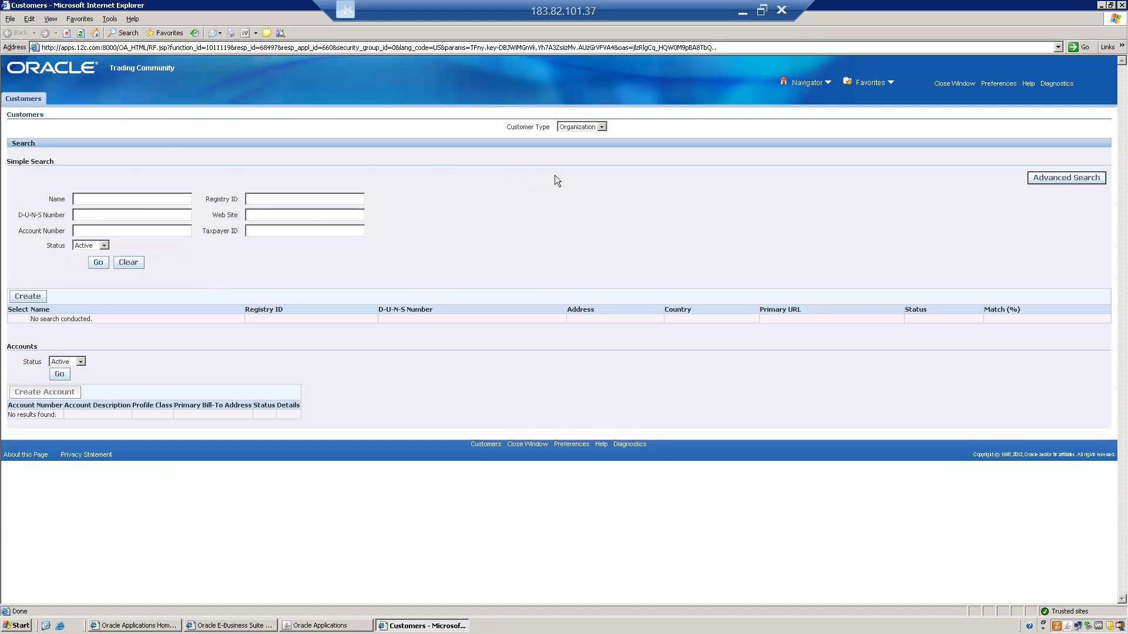
Create a new organization customer with the name QWE India Pvt Ltd and the alias QWE
click(27, 298)
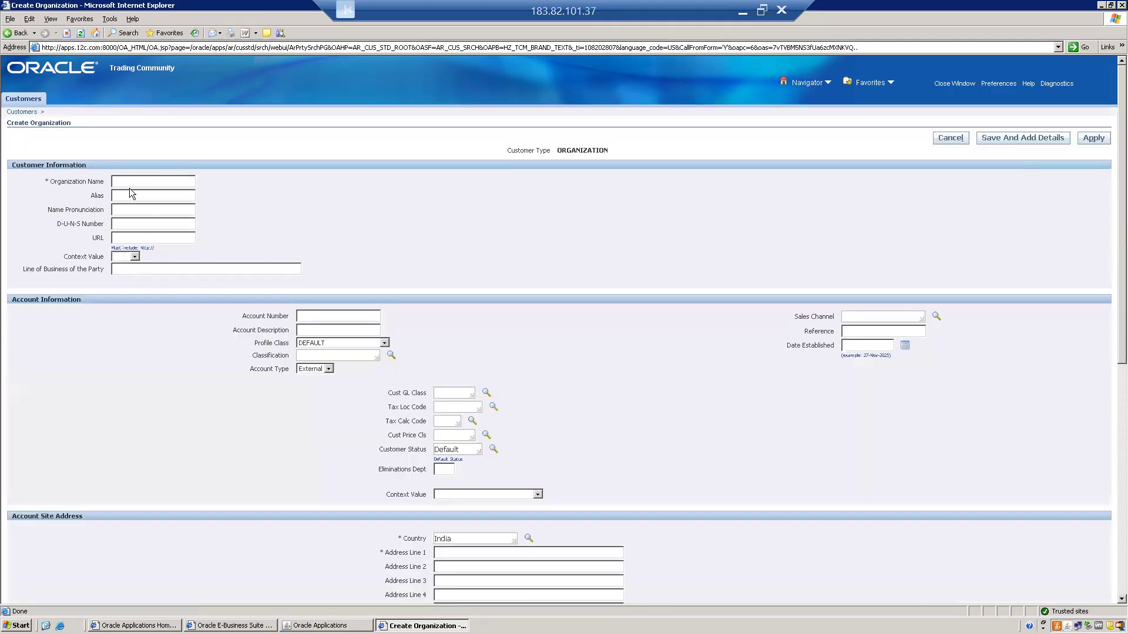
click(129, 180)
text(qwe)
key(BackSpace)
key(BackSpace)
key(BackSpace)
text(QWE India Pvt LtdQWE)
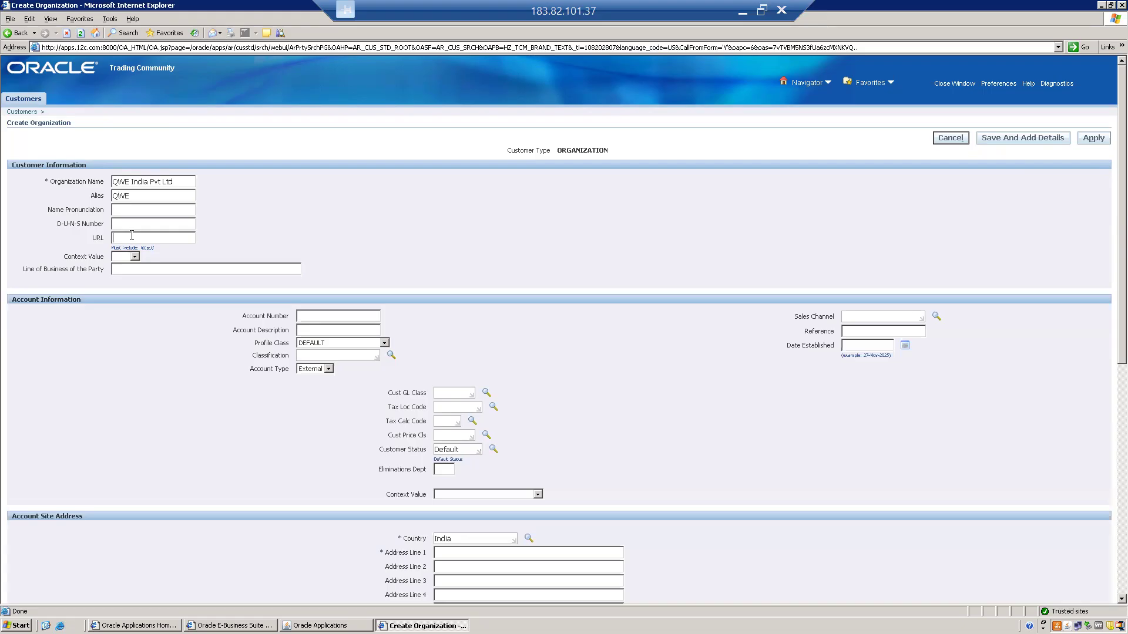
text(www.qwe.com)
key(Tab)
click(327, 233)
drag(115, 181, 77, 181)
click(176, 181)
click(144, 196)
click(353, 342)
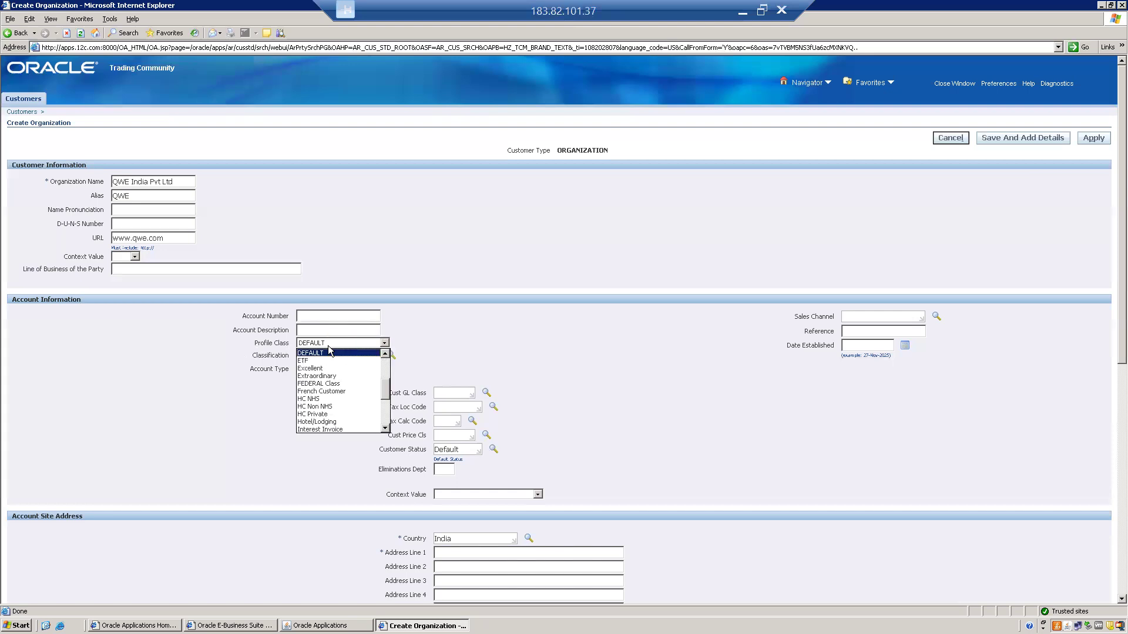
click(312, 351)
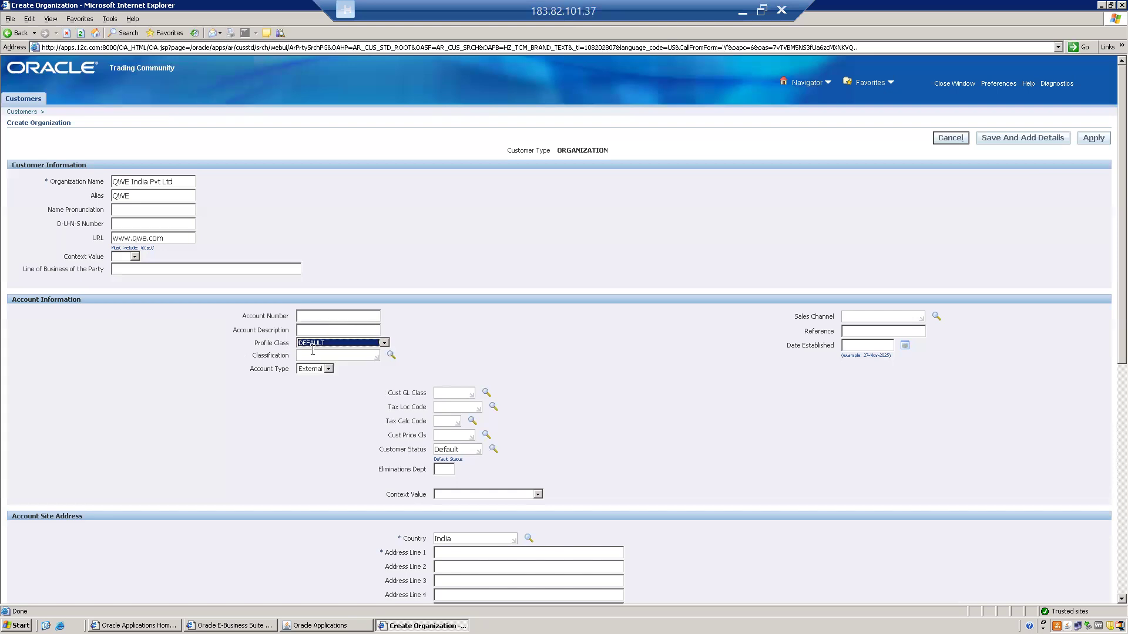
Browse both pages of the available account classifications and close the list without choosing one
click(358, 355)
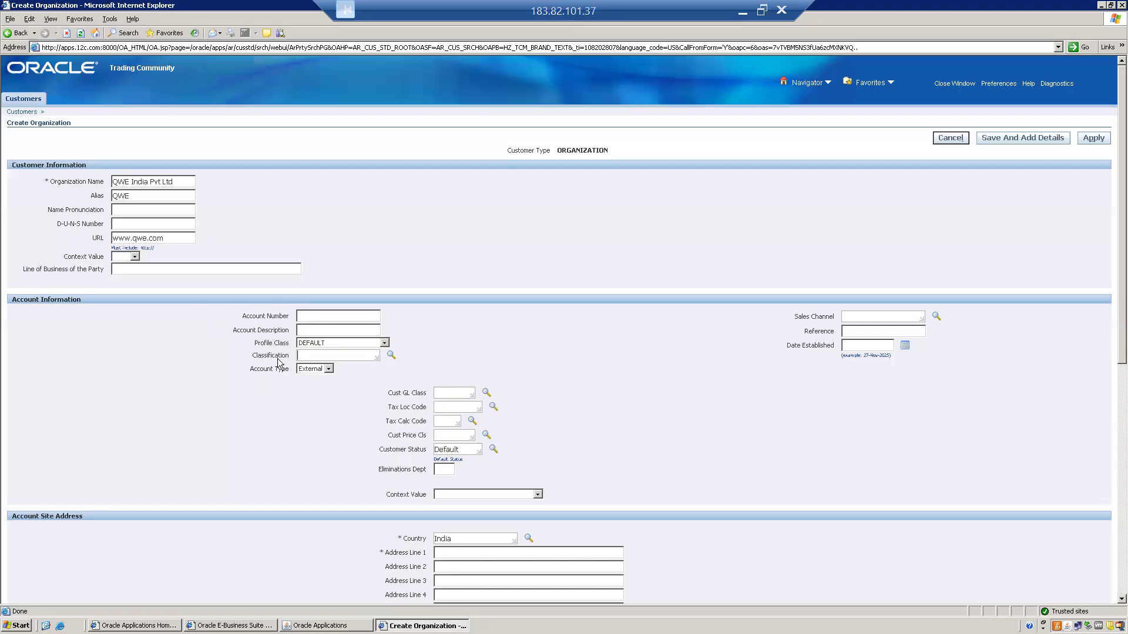
click(391, 355)
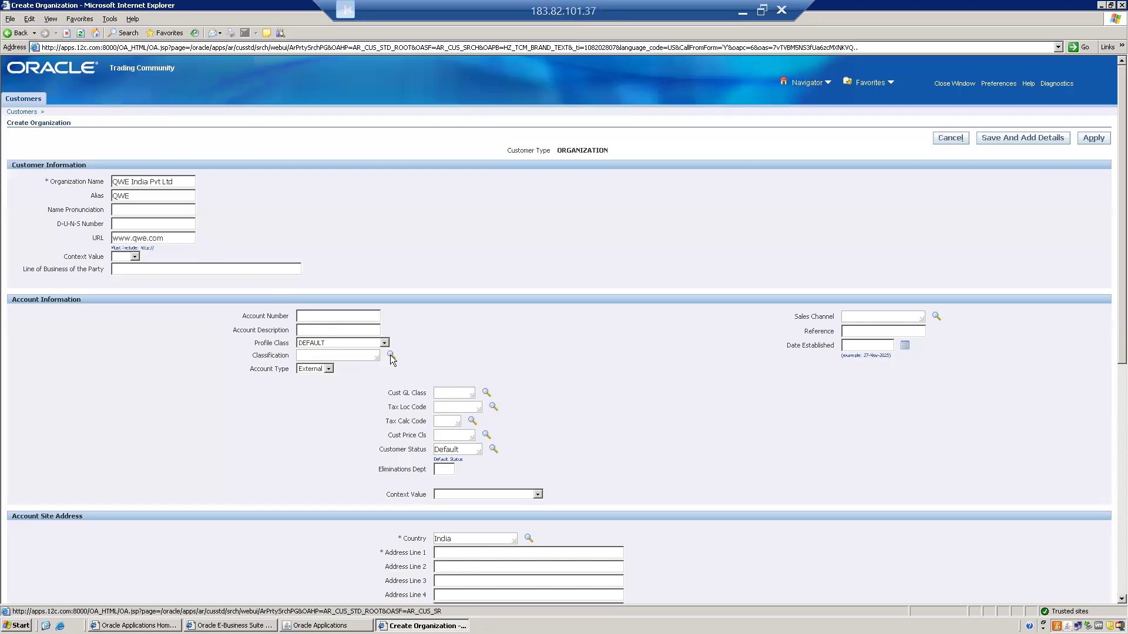
click(380, 308)
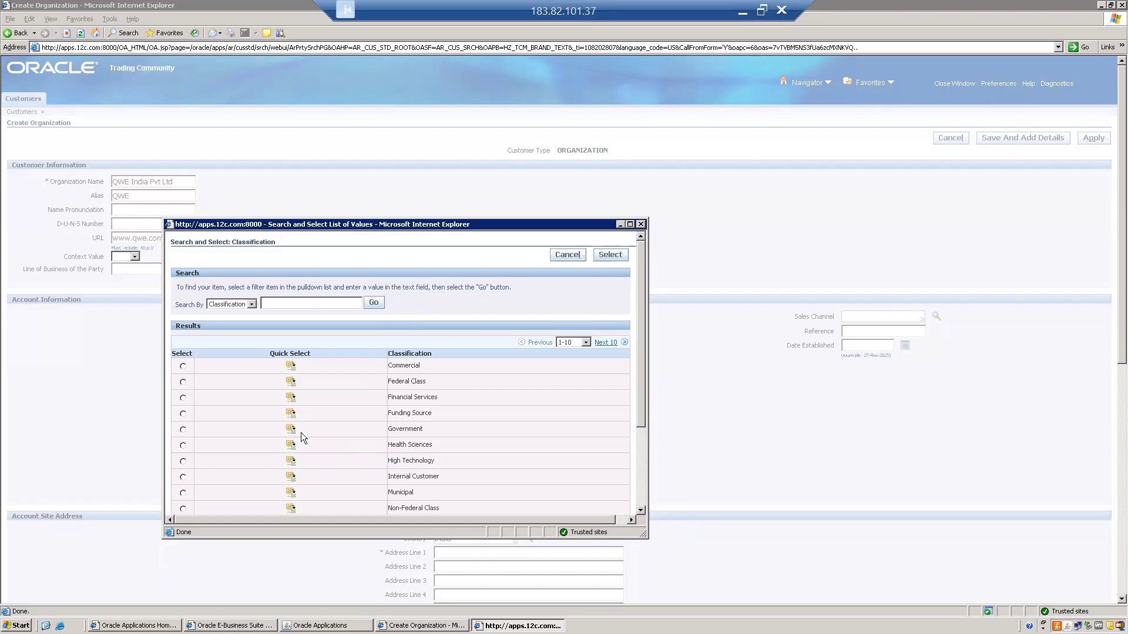
double_click(391, 430)
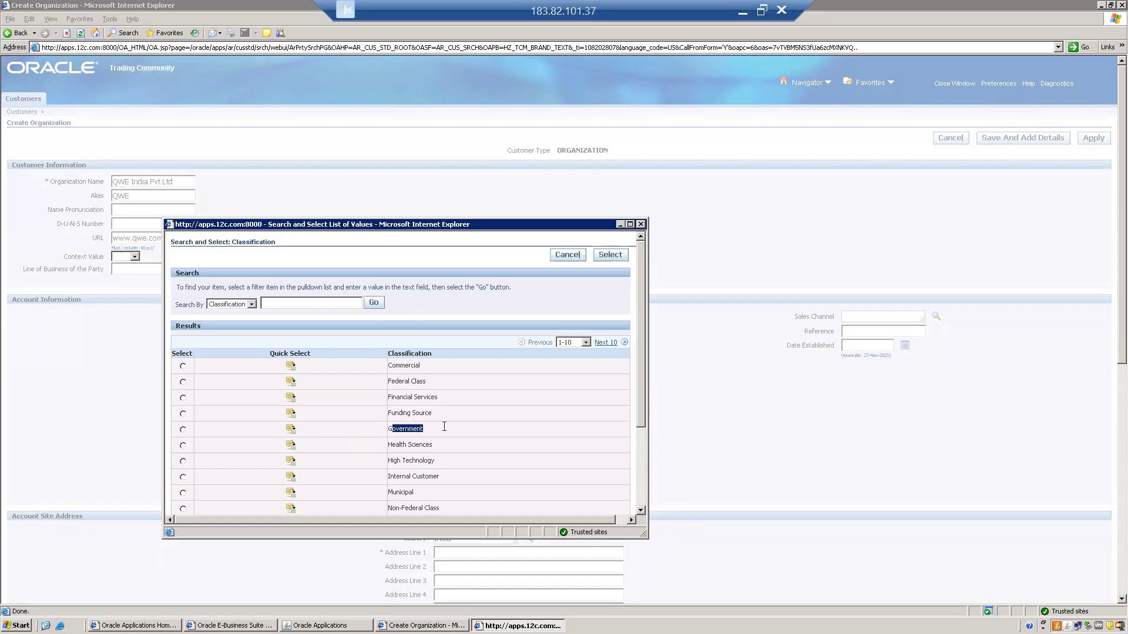
click(390, 445)
drag(390, 482, 440, 480)
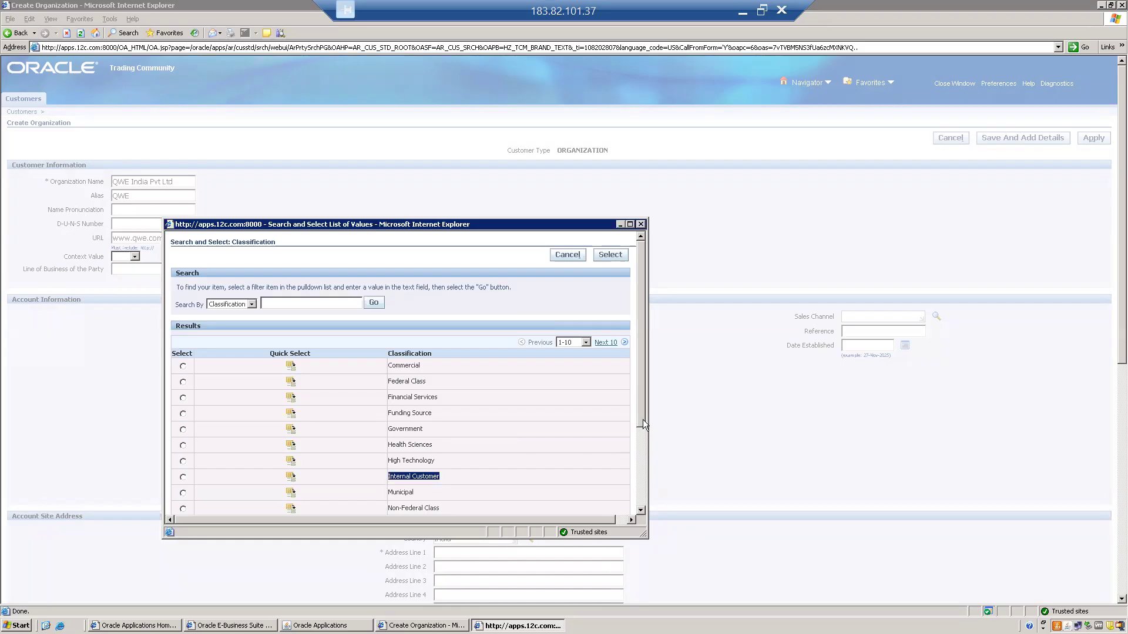
drag(643, 417, 645, 460)
click(605, 460)
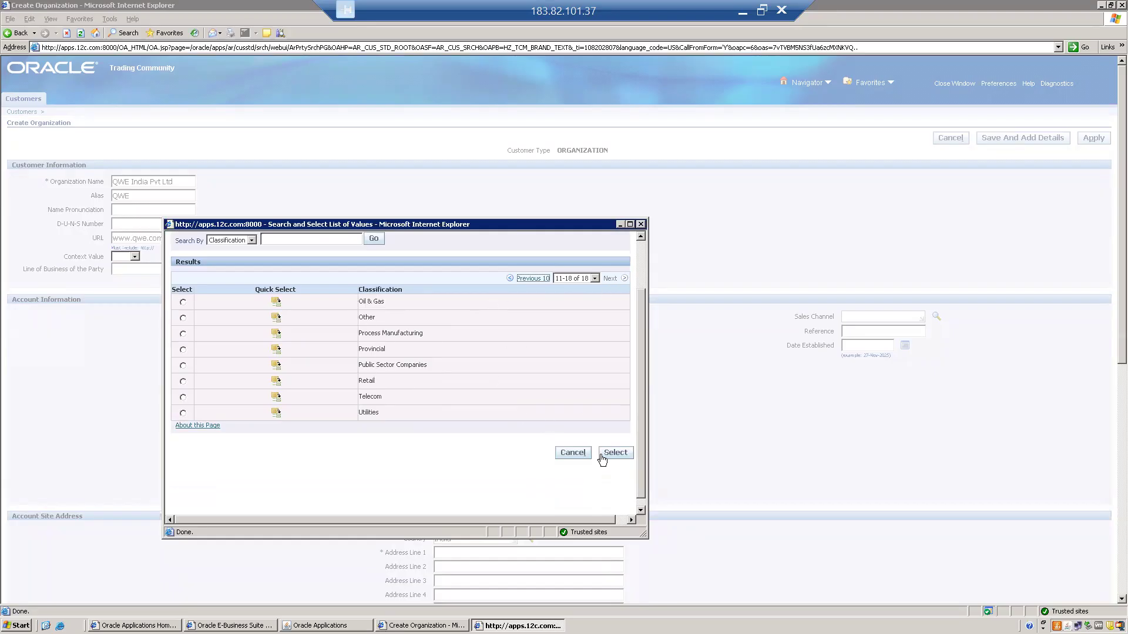
click(641, 224)
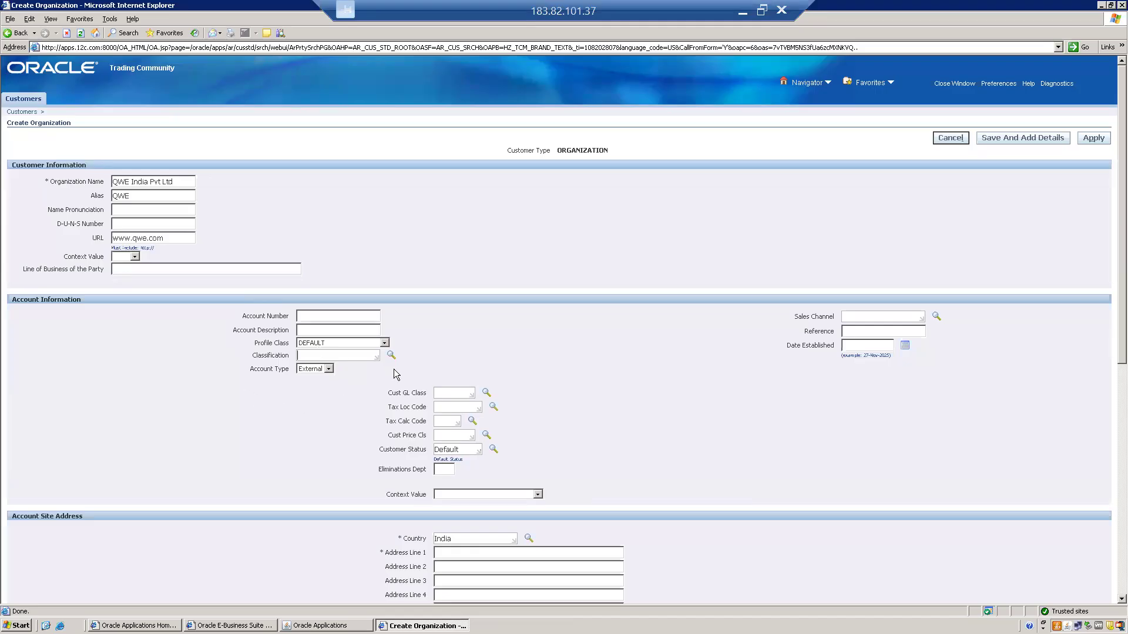
Try the Internal account type with the organization name ABC HYD Inv Org
drag(250, 368, 289, 369)
click(312, 369)
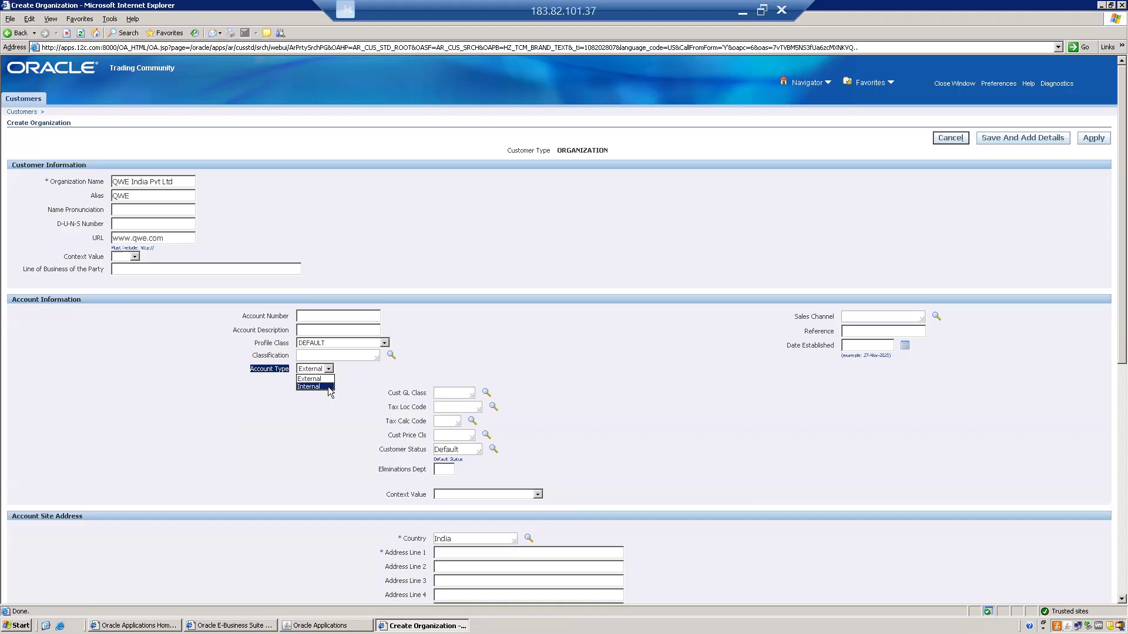
click(331, 386)
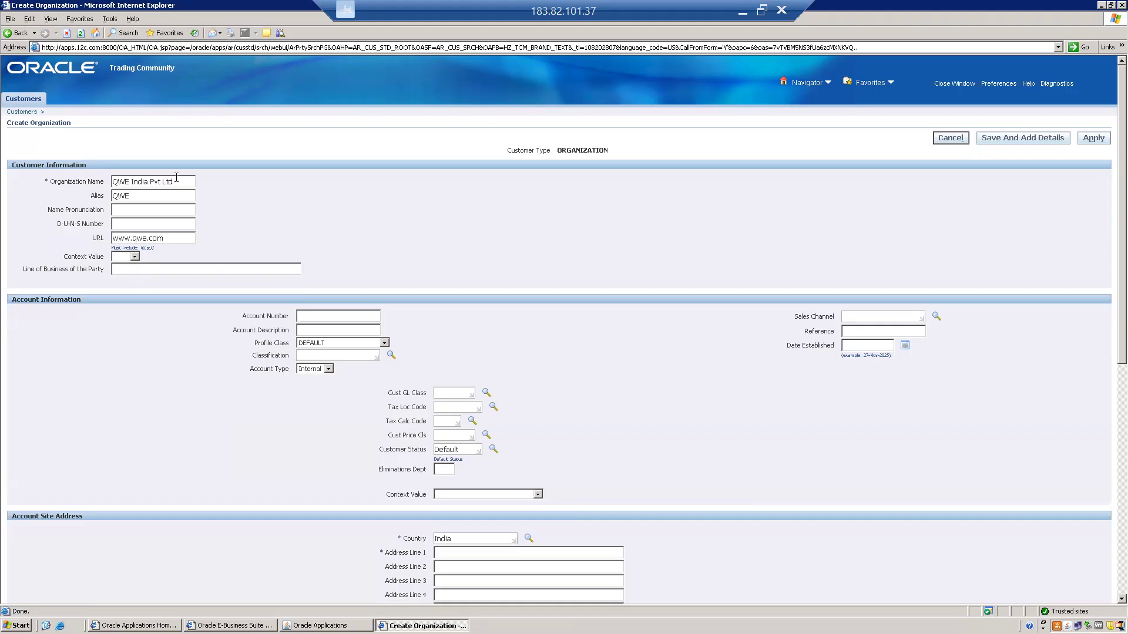
drag(181, 181, 56, 196)
key(Delete)
text(HYD)
key(BackSpace)
key(BackSpace)
text(ABC HYD O)
key(BackSpace)
text(Inv Org)
Change the organization name back to QWE India Pvt Ltd and the account type back to External
key(BackSpace)
key(BackSpace)
key(BackSpace)
key(BackSpace)
key(BackSpace)
key(BackSpace)
key(BackSpace)
key(BackSpace)
key(BackSpace)
key(BackSpace)
key(BackSpace)
key(BackSpace)
key(BackSpace)
key(BackSpace)
key(BackSpace)
text(QWE India Pvt Ltd)
click(311, 379)
click(374, 384)
Try the Internal account type again, this time with hyd as the organization name
click(323, 369)
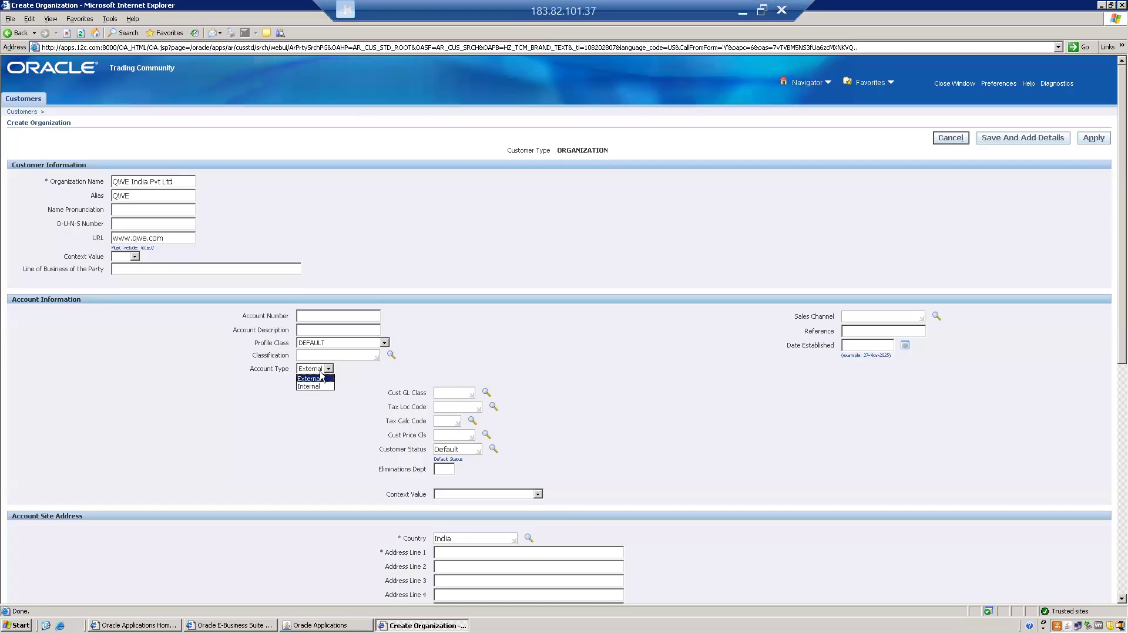
click(314, 387)
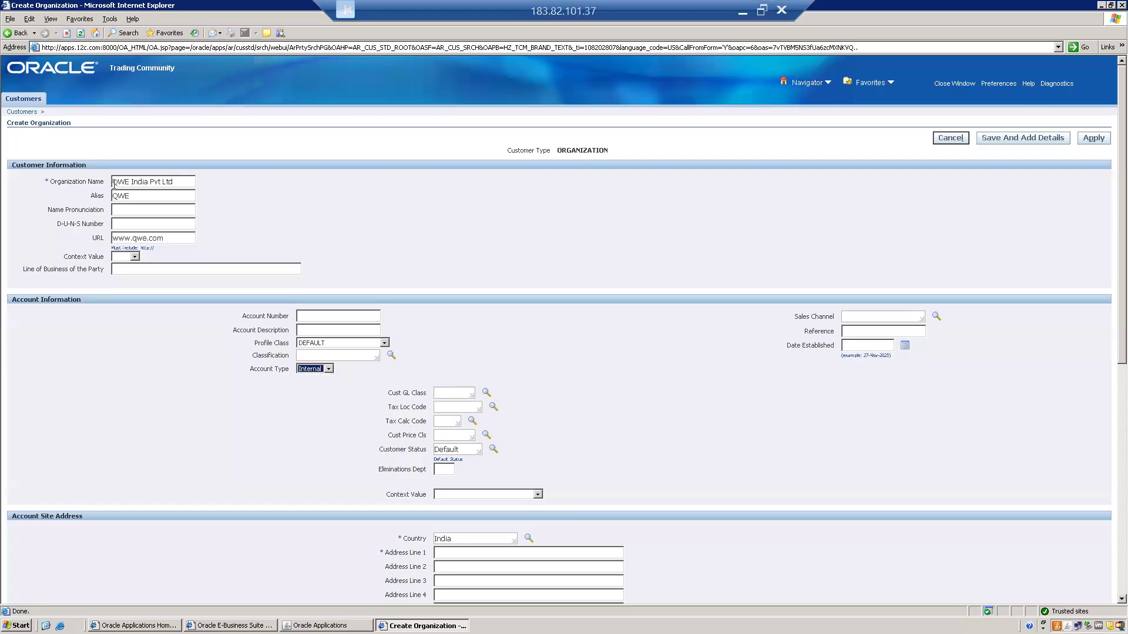
drag(180, 182, 43, 186)
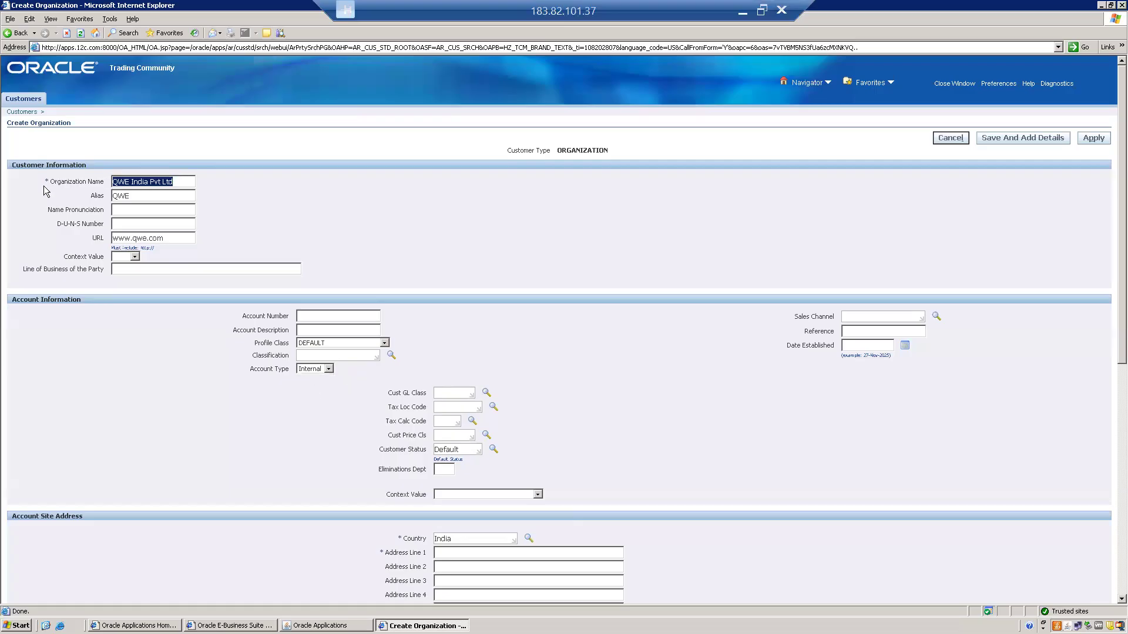
key(BackSpace)
key(ctrl+z)
key(ctrl+c)
text(hyd)
key(Tab)
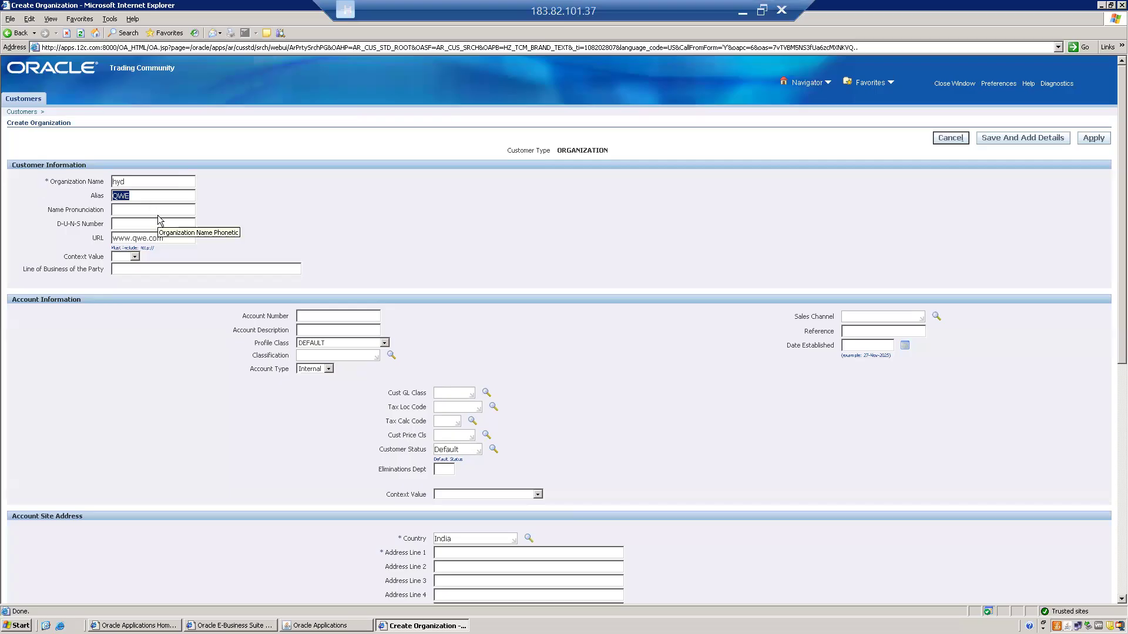
Restore the organization name QWE India Pvt Ltd and set the account type to External
click(139, 181)
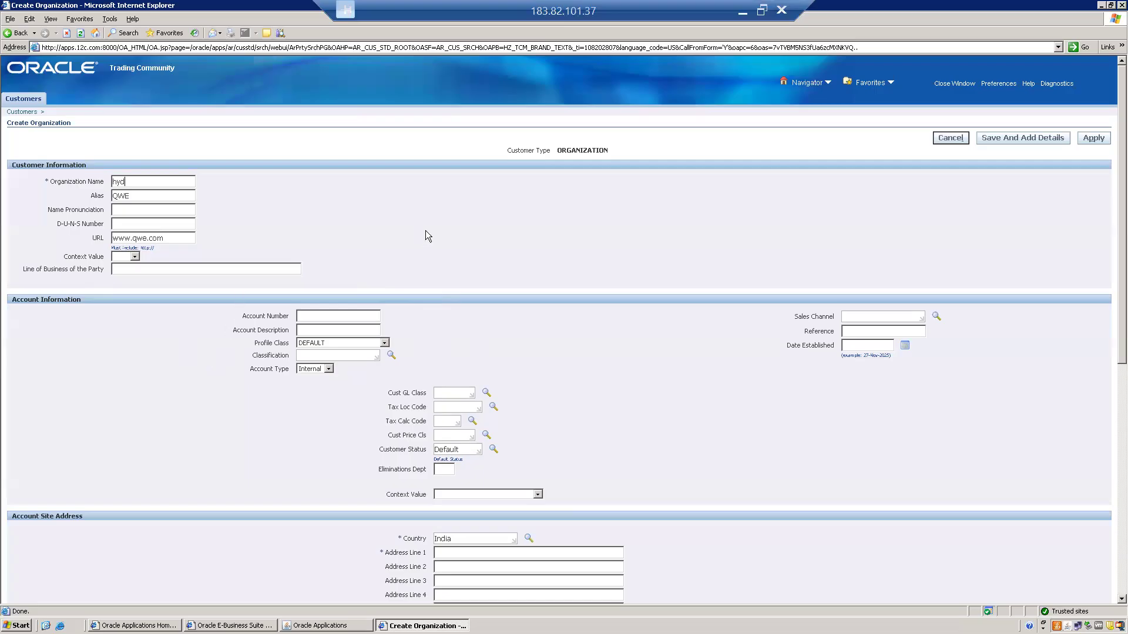
key(BackSpace)
key(BackSpace)
key(BackSpace)
key(ctrl+v)
click(311, 369)
click(478, 344)
Fill in the first two address lines and the city of the customer's account site in India
scroll(550, 350, down, 3)
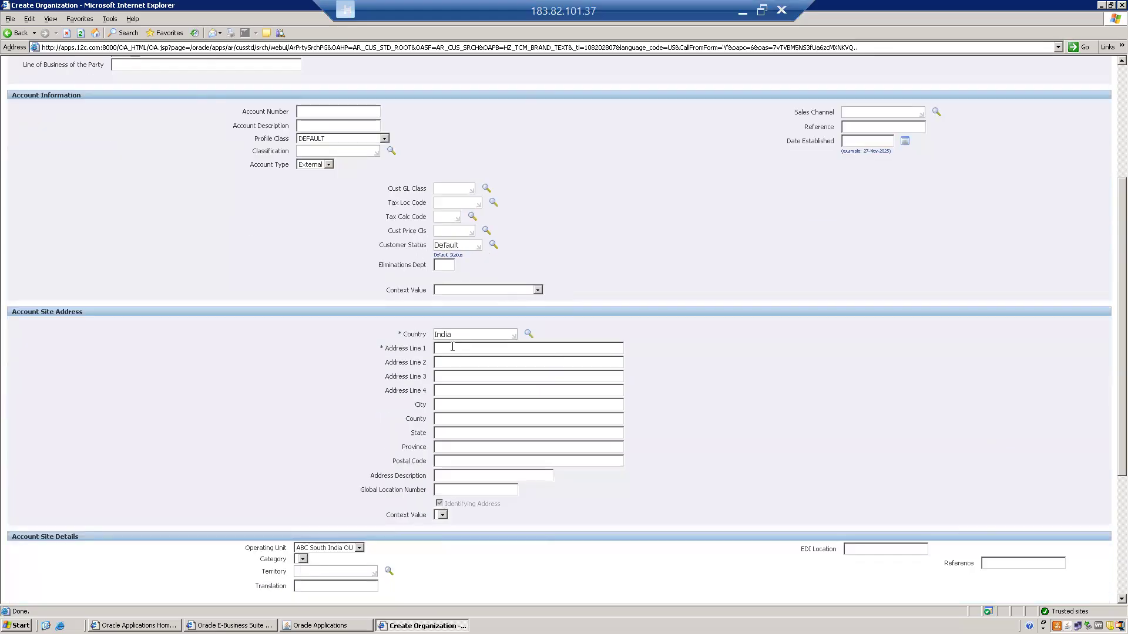
drag(1118, 372, 1117, 287)
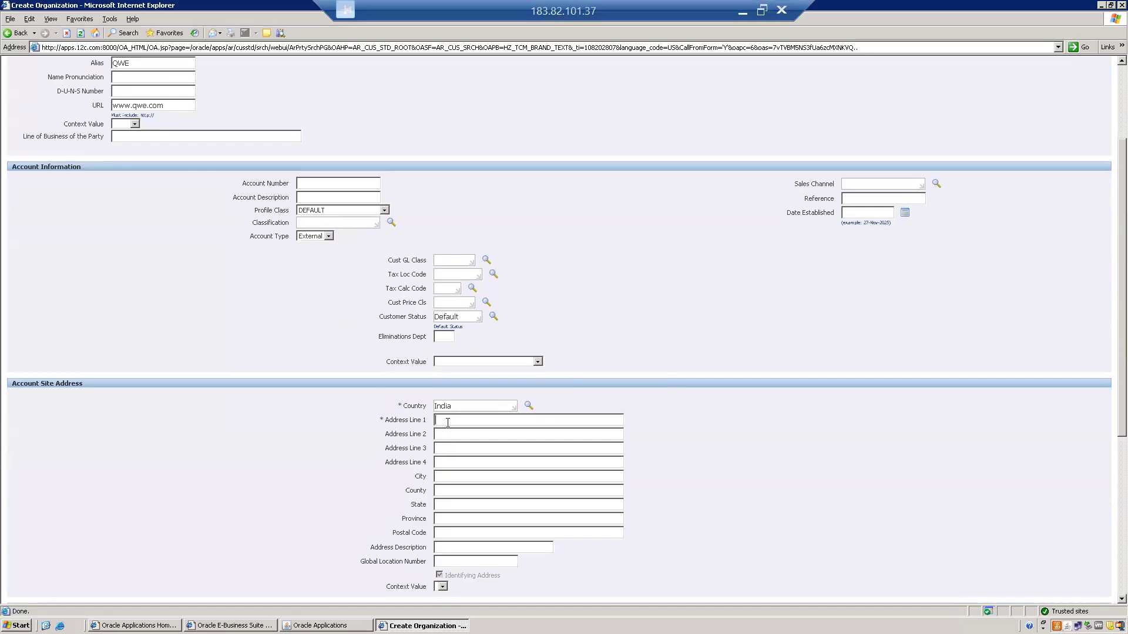
text(TP)
key(Tab)
text(Bangalore)
key(Tab)
text(123, 1)
text(st Floor)
key(shift+Right)
key(shift+Right)
key(shift+Right)
key(Delete)
text(ITPL)
Enter the state and postal code of the customer's account site address
text(Ka)
text(rnataka)
text(560066)
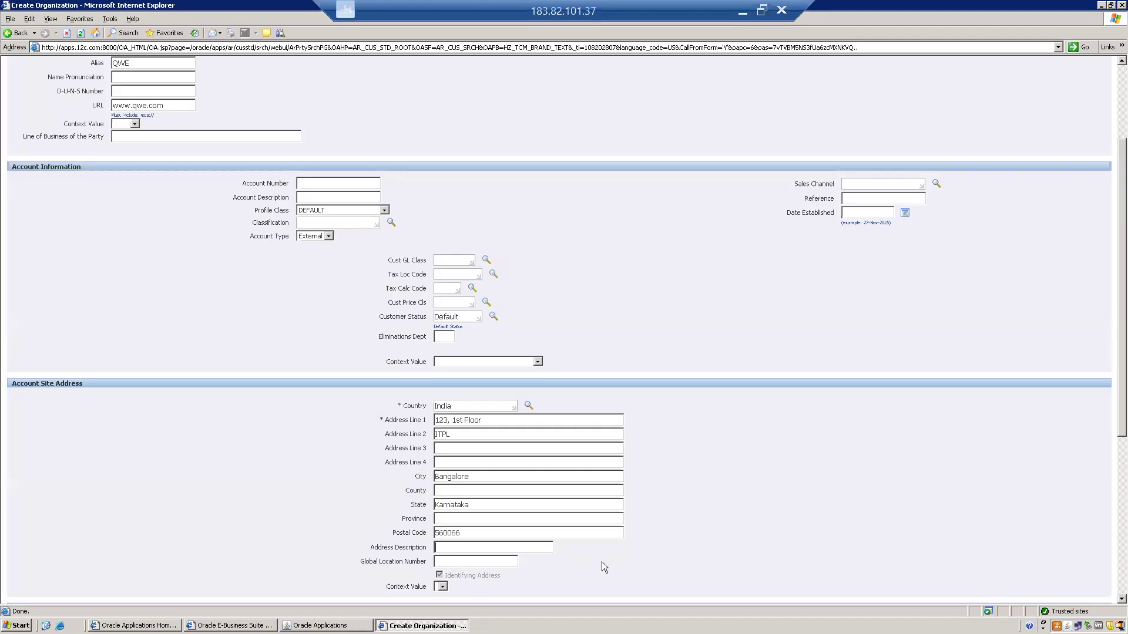
Apply the new customer record with its Bill To purpose and highlight its account number in the overview
scroll(872, 445, down, 5)
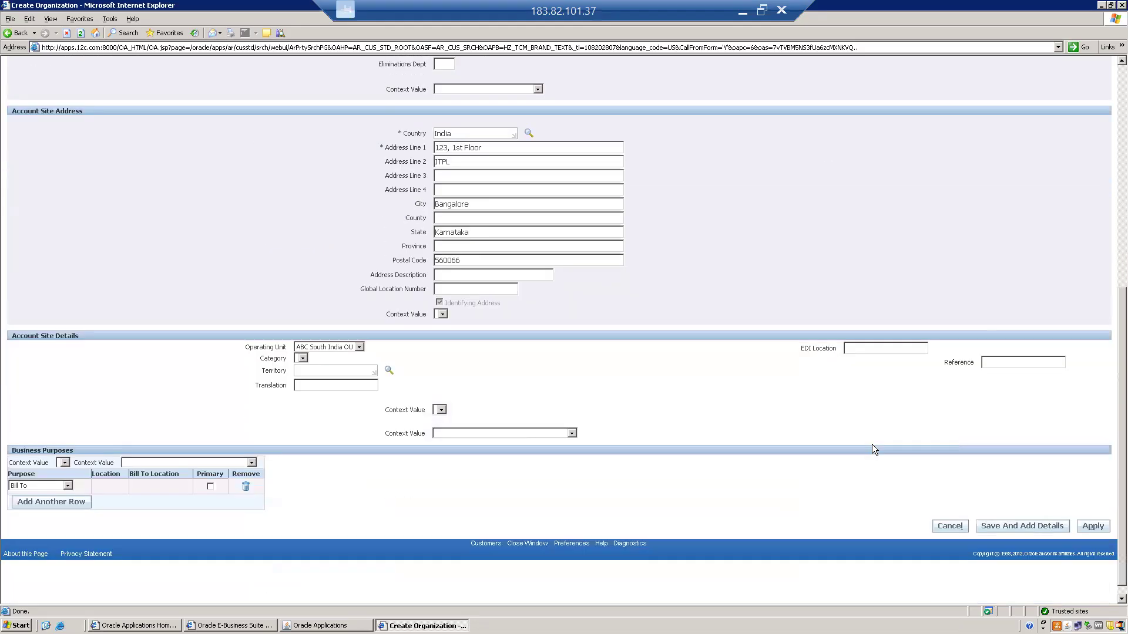
scroll(872, 445, up, 1)
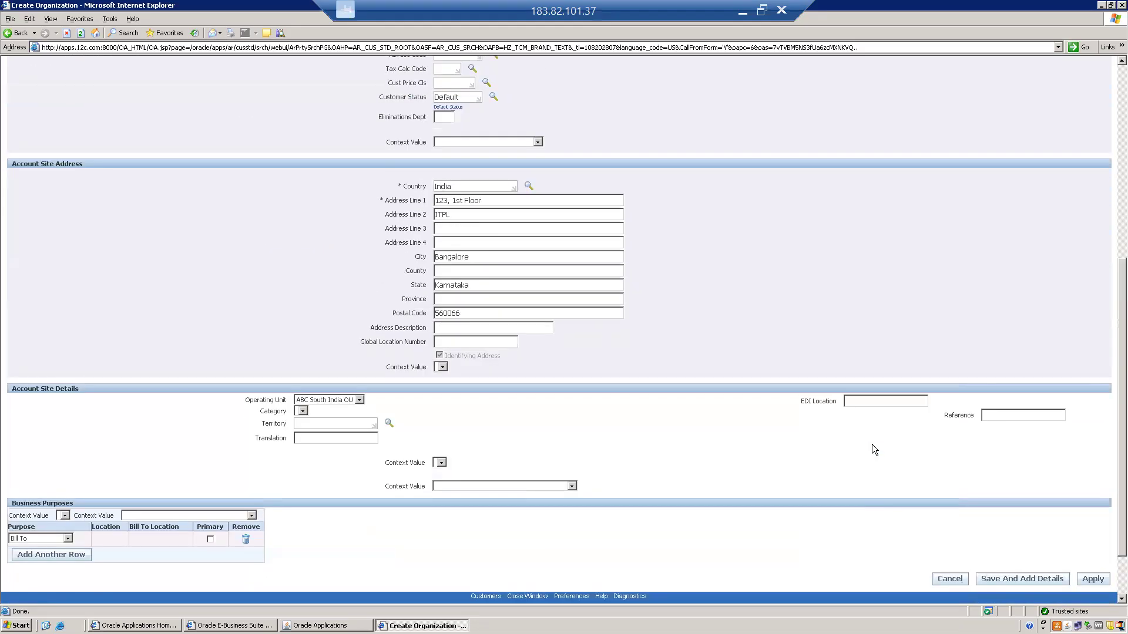
scroll(872, 446, down, 1)
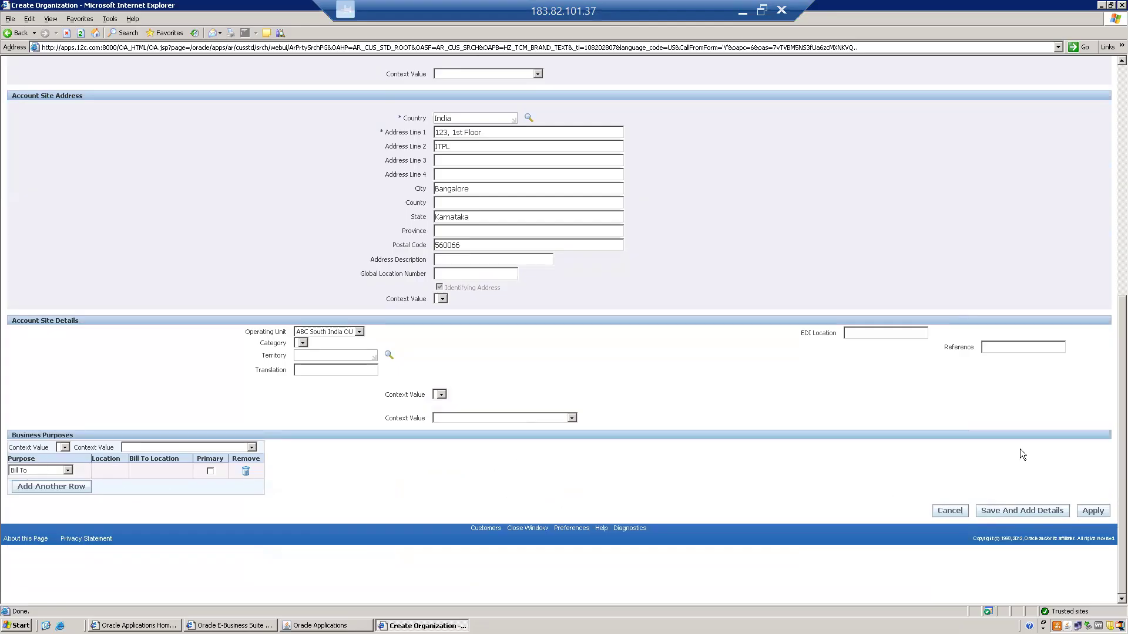
click(1092, 518)
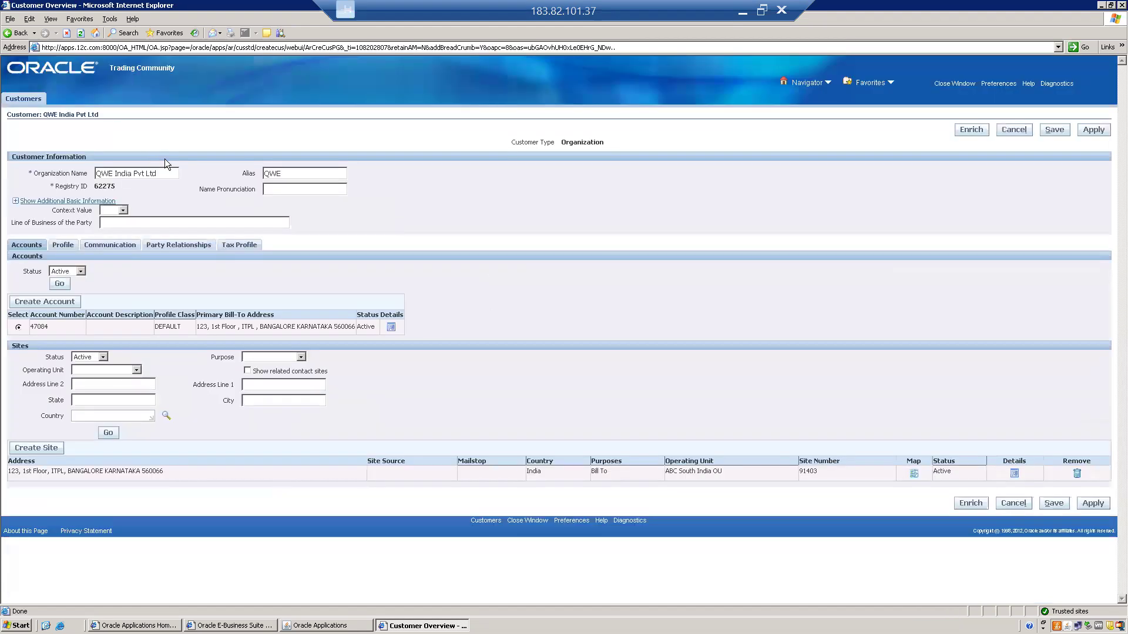
double_click(39, 328)
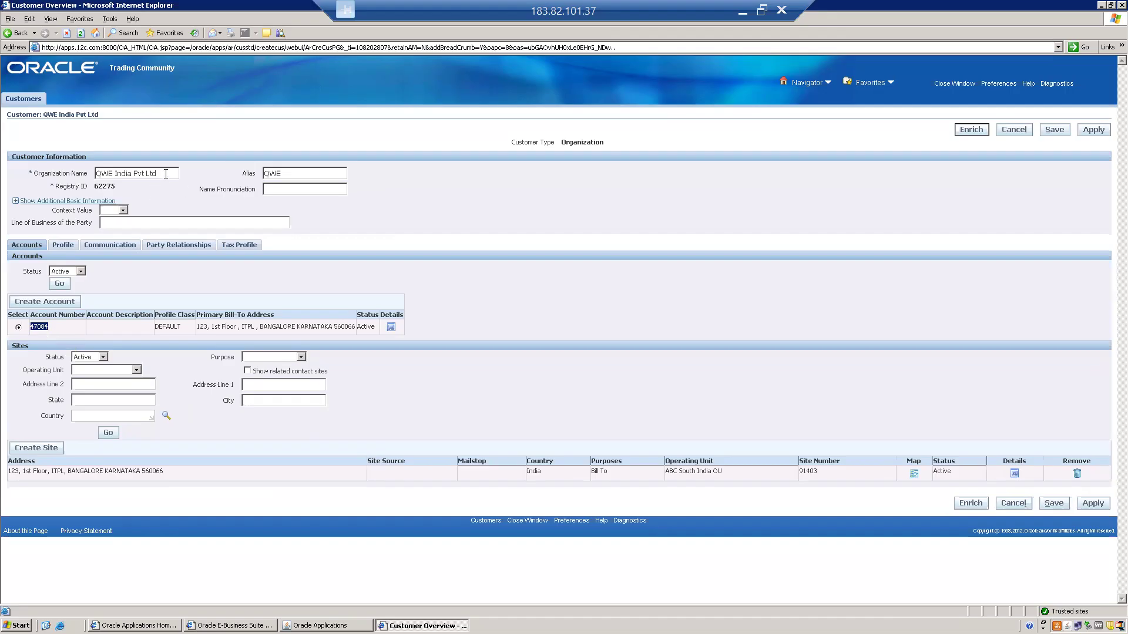
Open the details of the customer's Bangalore account site and show its business purposes
drag(165, 173, 86, 172)
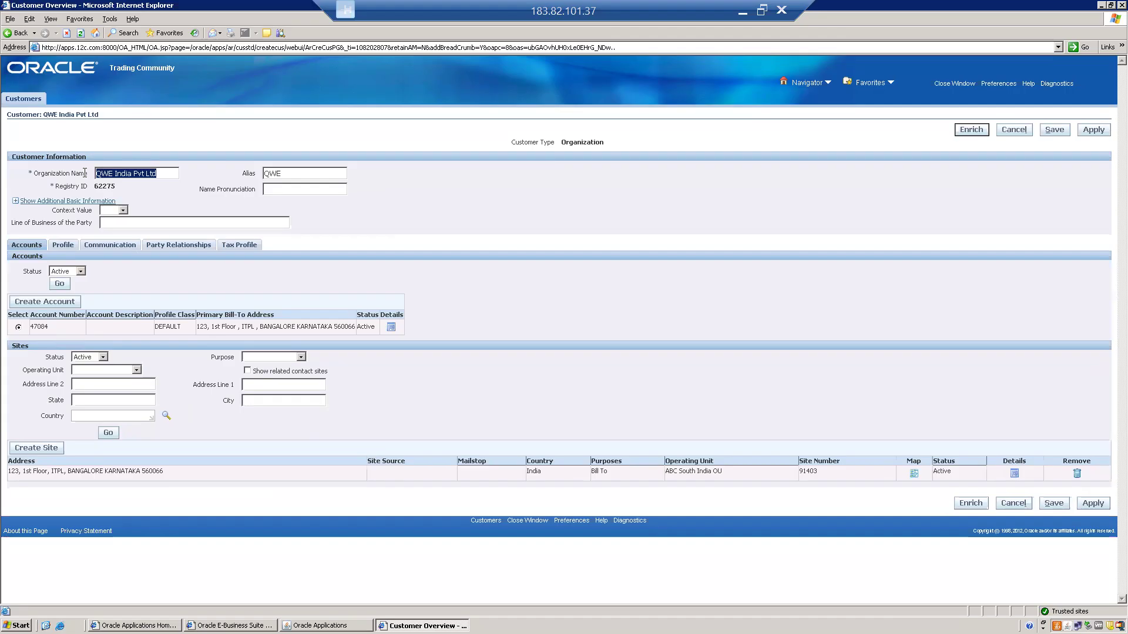
click(157, 285)
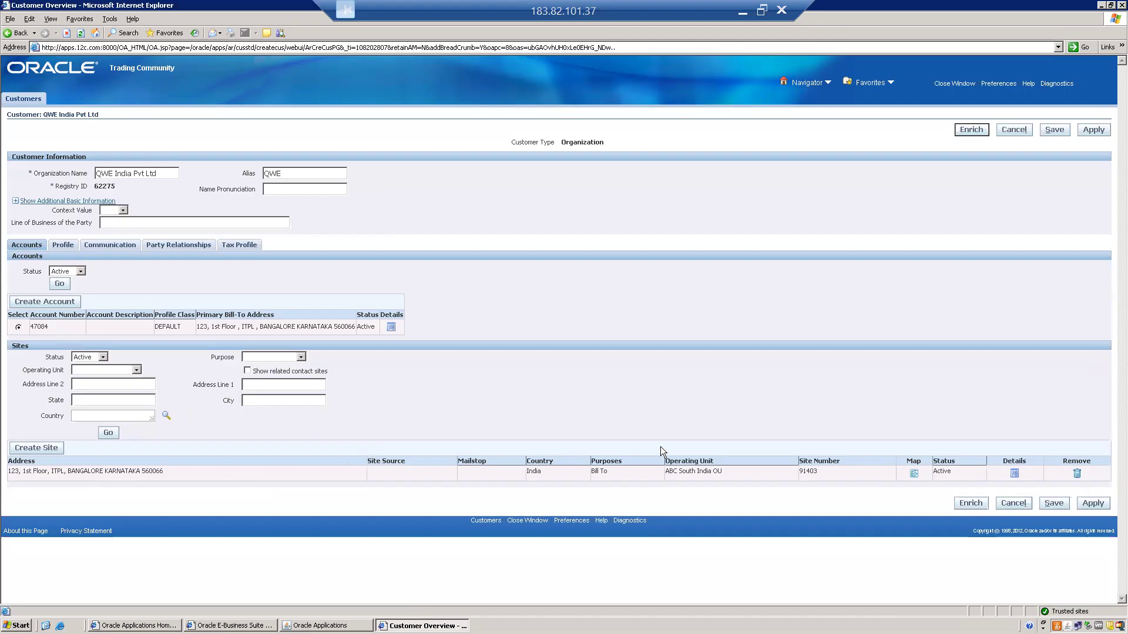
click(1014, 475)
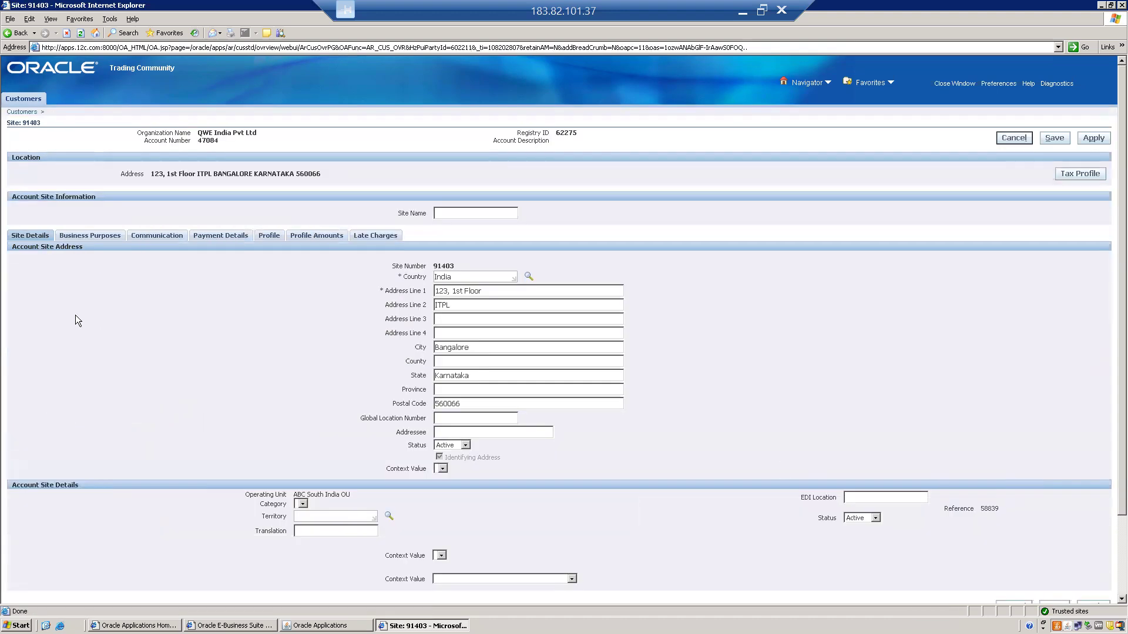
click(80, 236)
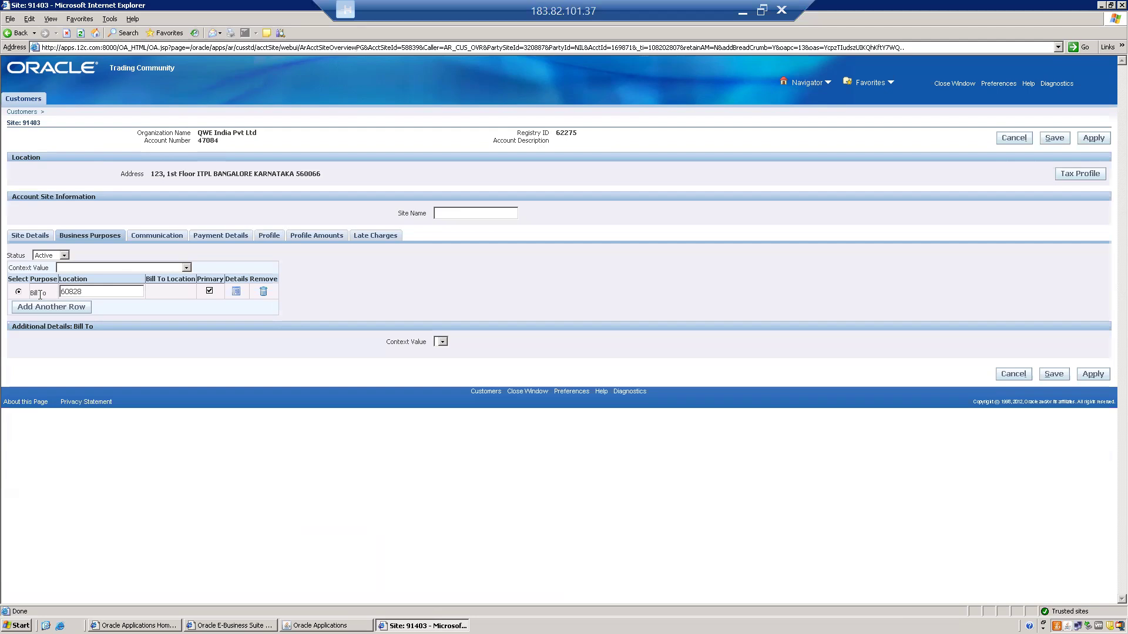
drag(47, 294, 33, 296)
Add a second business purpose row to the account site with the purpose Ship To
click(37, 309)
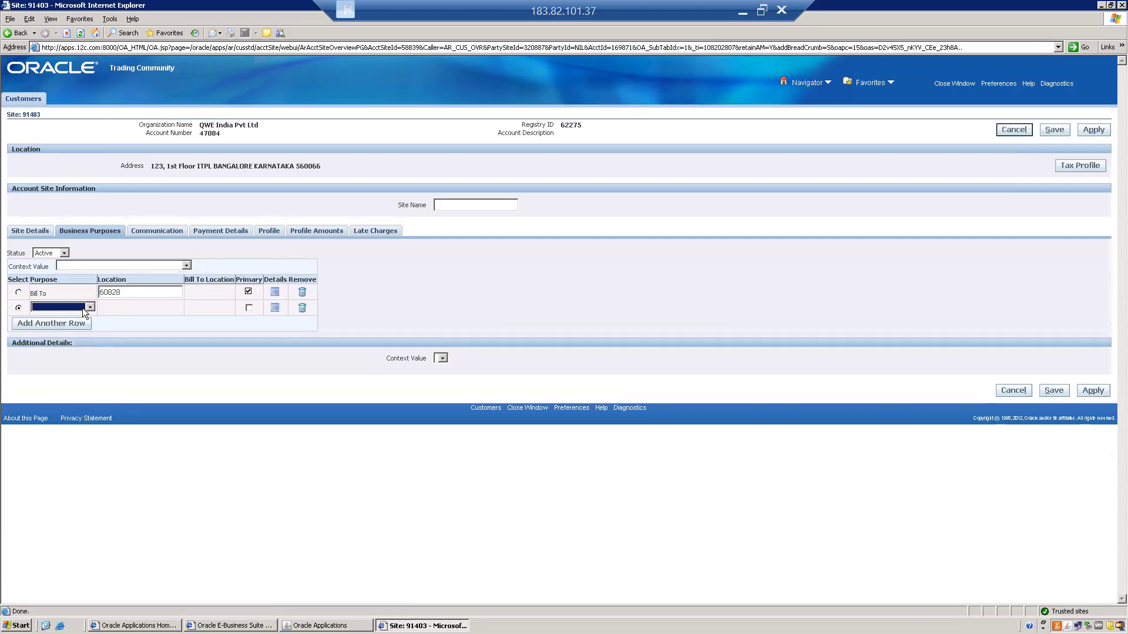
key(s)
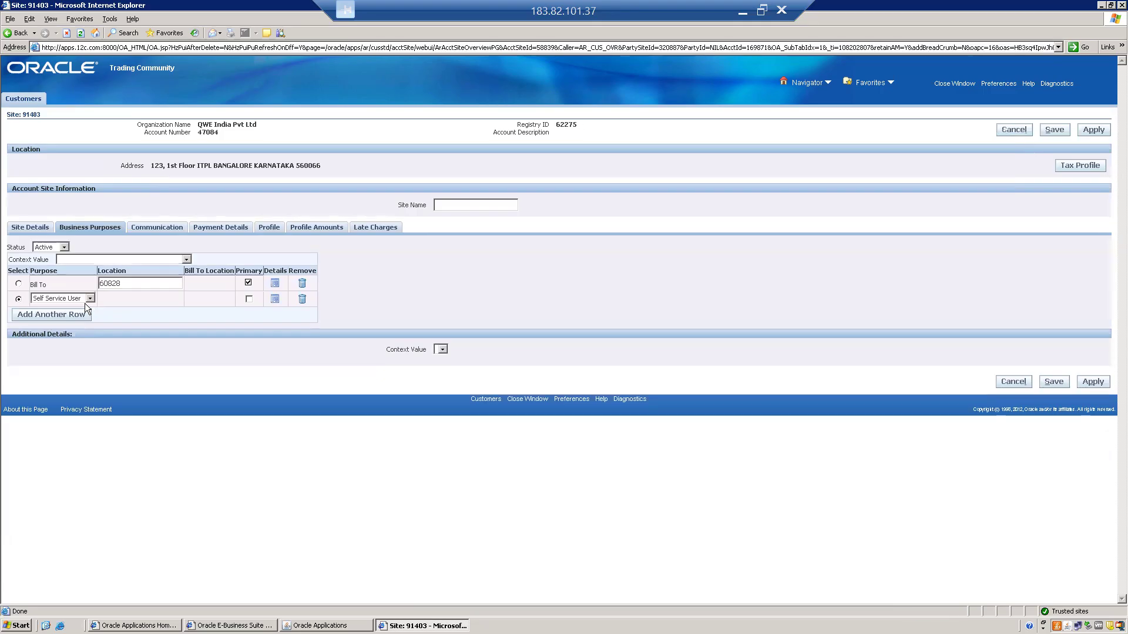
click(90, 298)
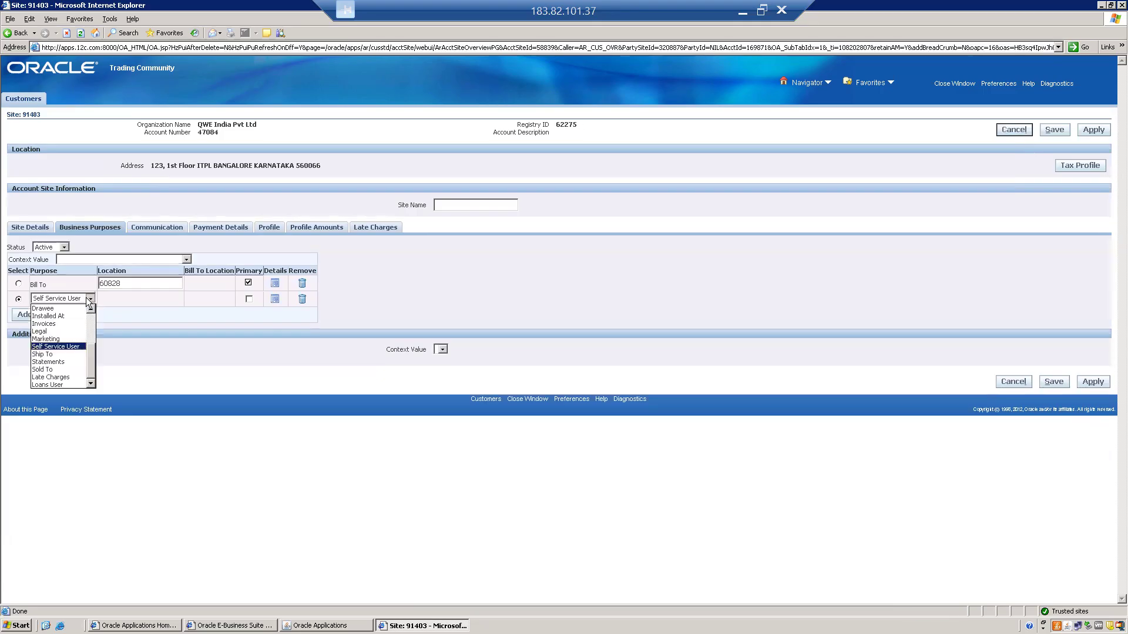
click(41, 355)
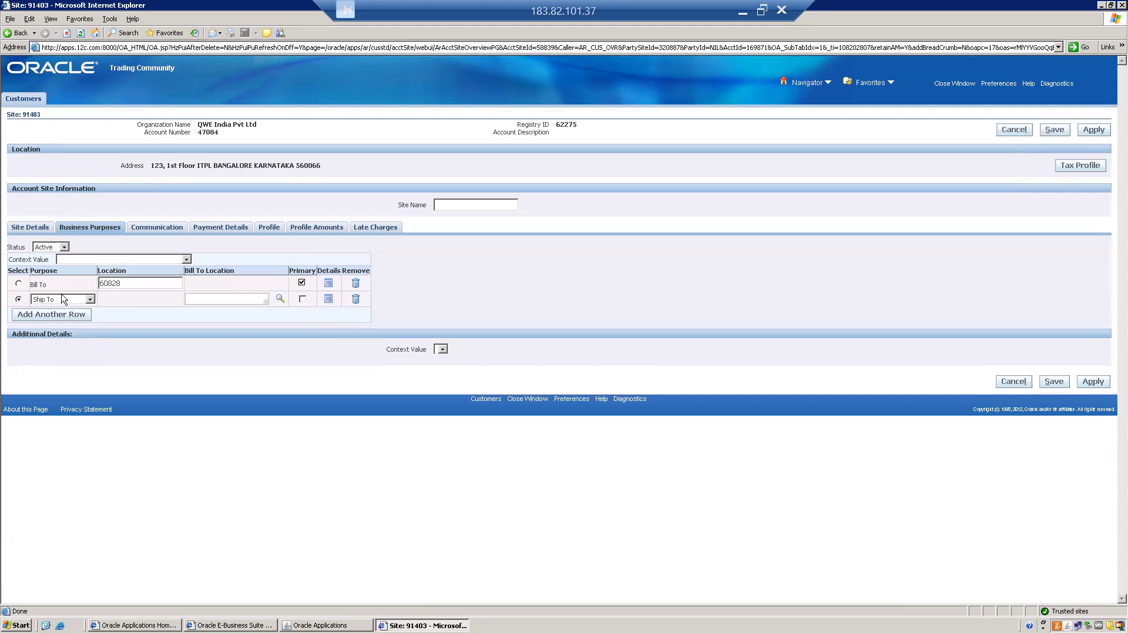
click(123, 283)
key(shift+Home)
click(226, 299)
drag(128, 284, 85, 284)
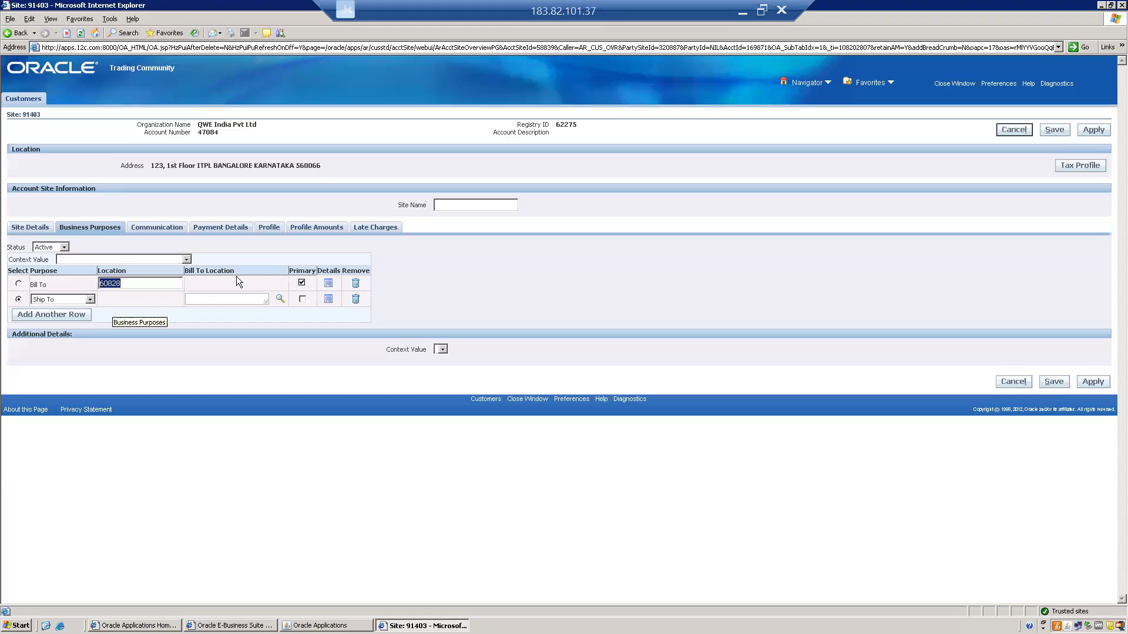
Name the account site QWE BIL TO ADDRESS and save the site
click(445, 203)
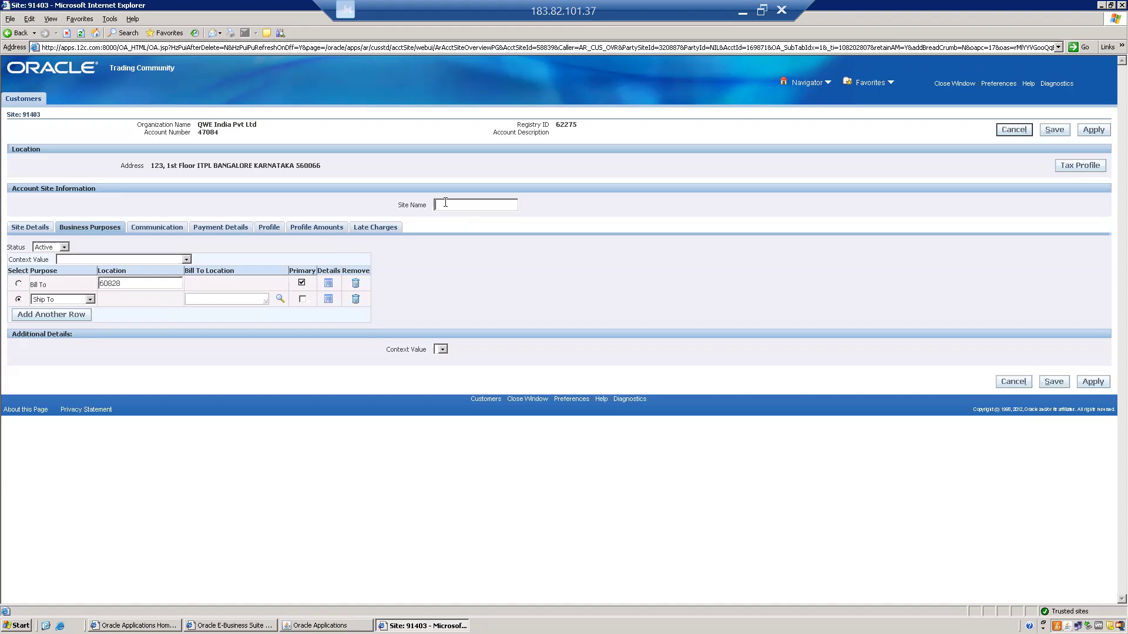
text(q)
key(BackSpace)
text(QWE BIL TO ADDRESS)
click(1051, 383)
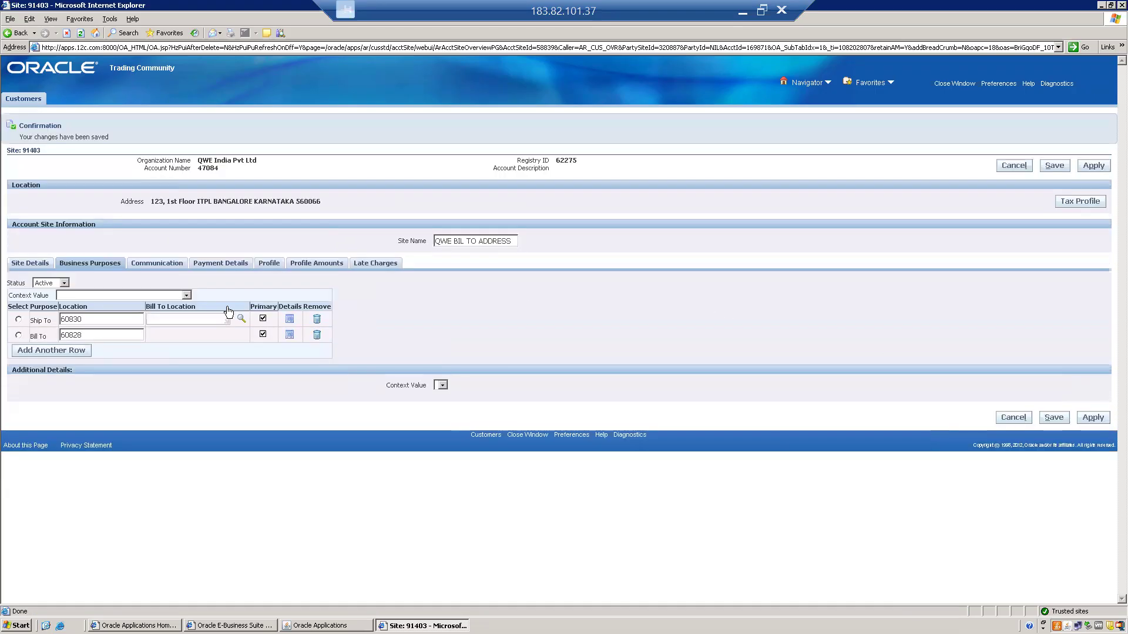
Copy the site name QWE BIL TO ADDRESS into the Bill To purpose's location and save
click(99, 322)
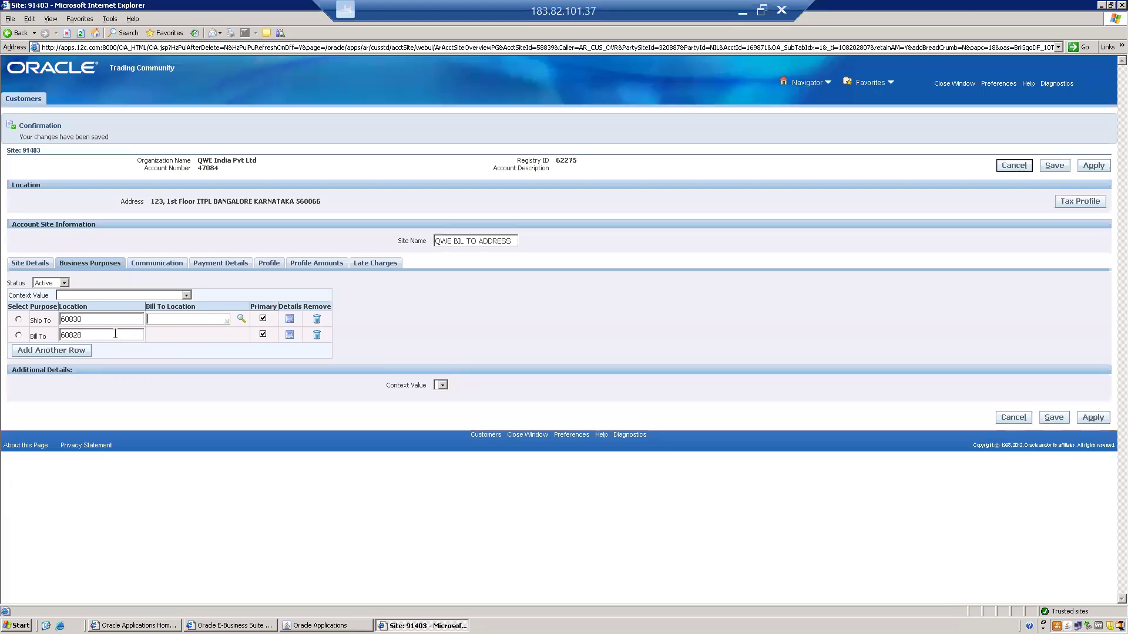
triple_click(447, 242)
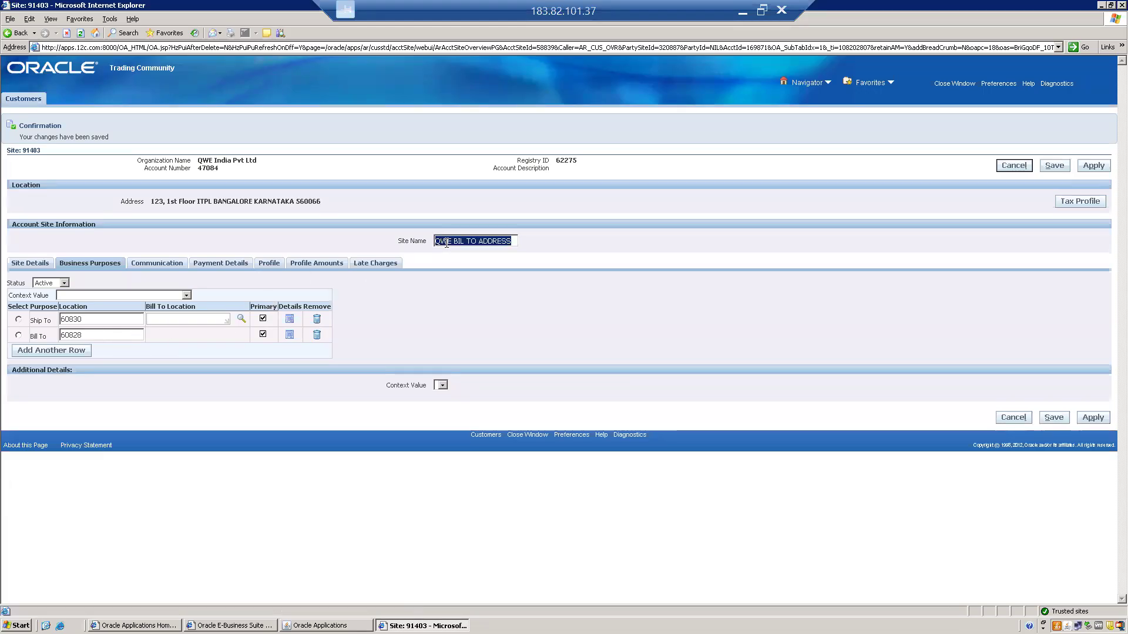
key(ctrl+c)
click(94, 333)
double_click(94, 334)
key(ctrl+v)
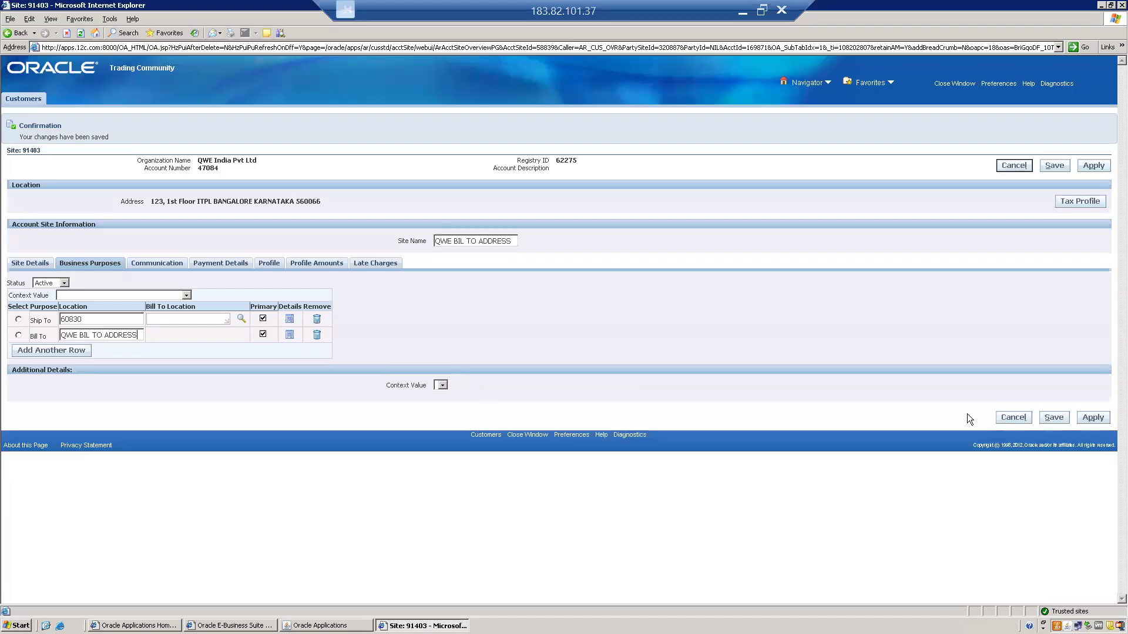
click(1054, 417)
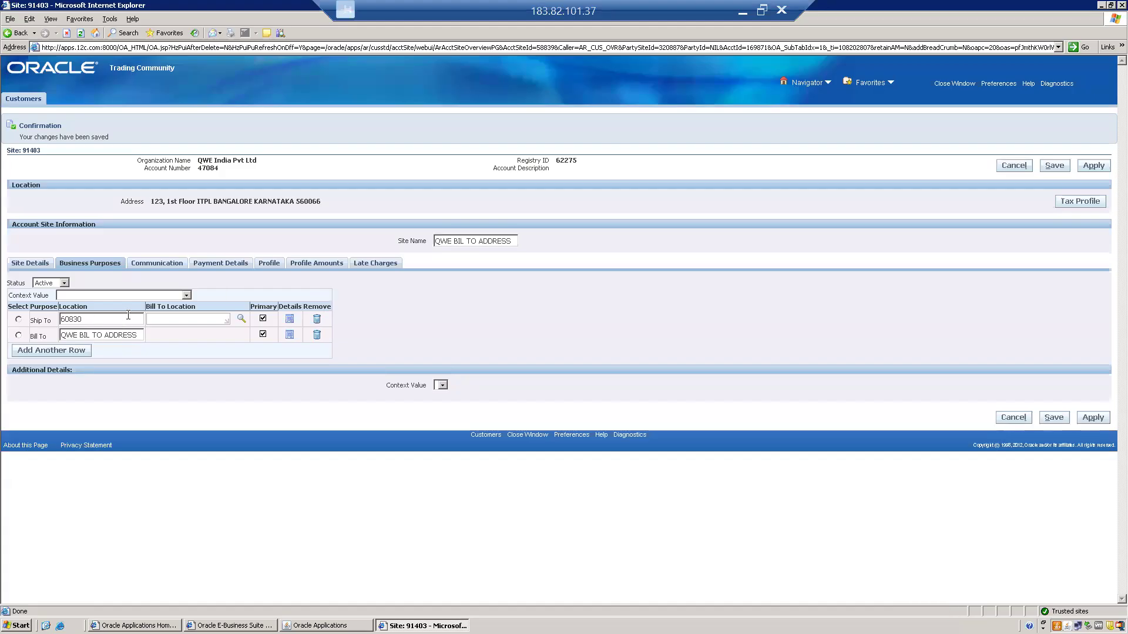
Set the Ship To purpose's bill-to location to QWE BIL TO ADDRESS and save
click(101, 318)
drag(101, 318, 21, 331)
click(64, 335)
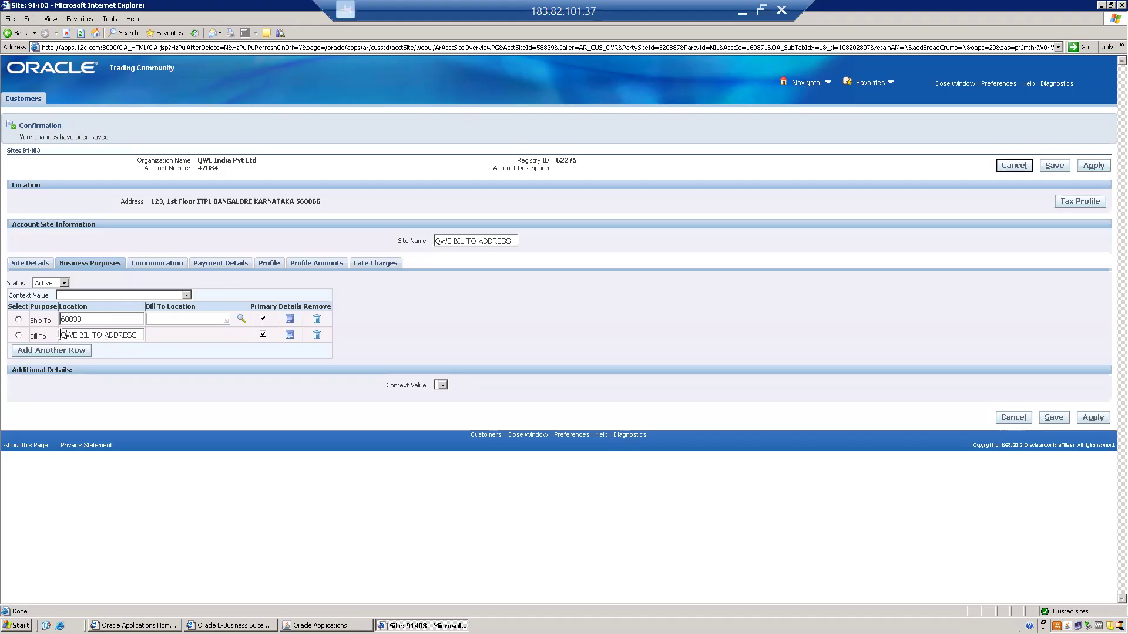
drag(63, 335, 150, 329)
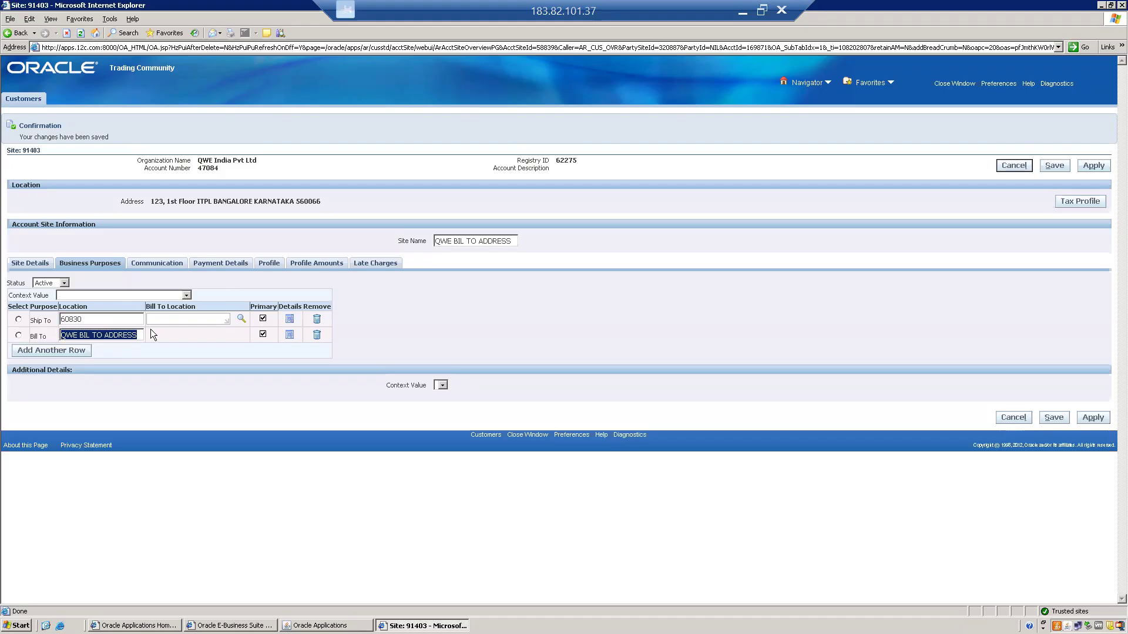
click(166, 318)
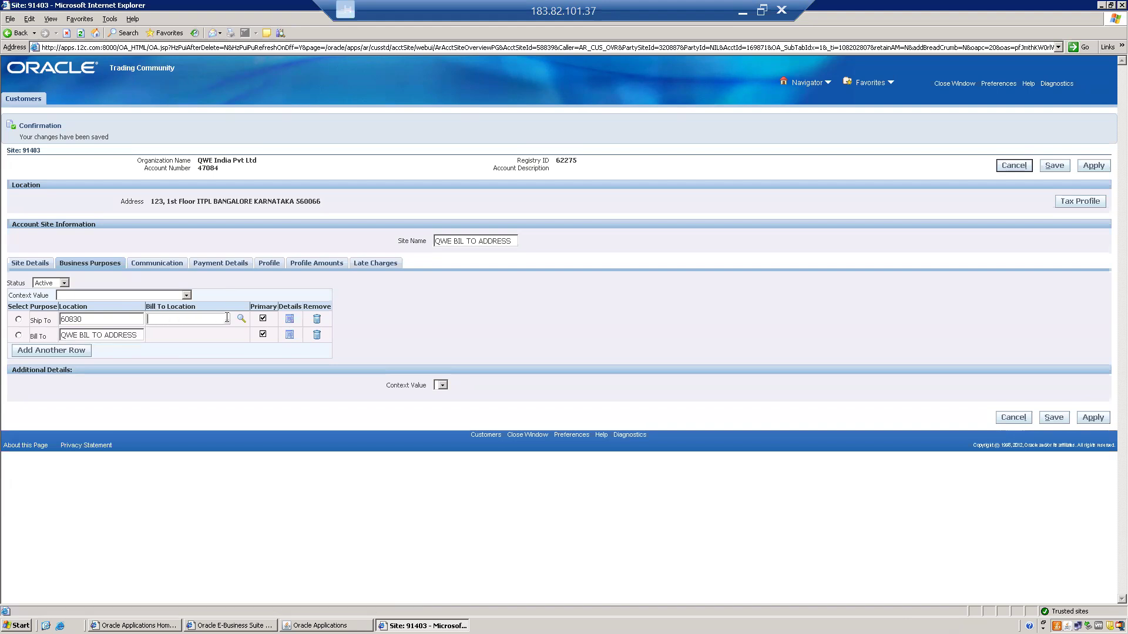
key(ctrl+v)
key(Tab)
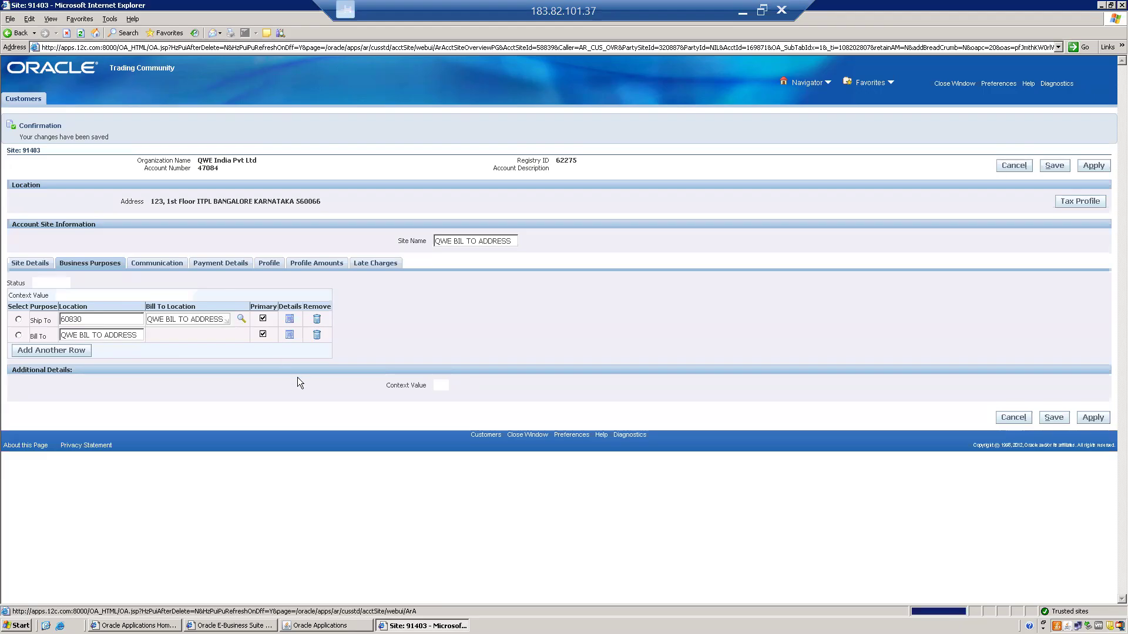
click(1051, 384)
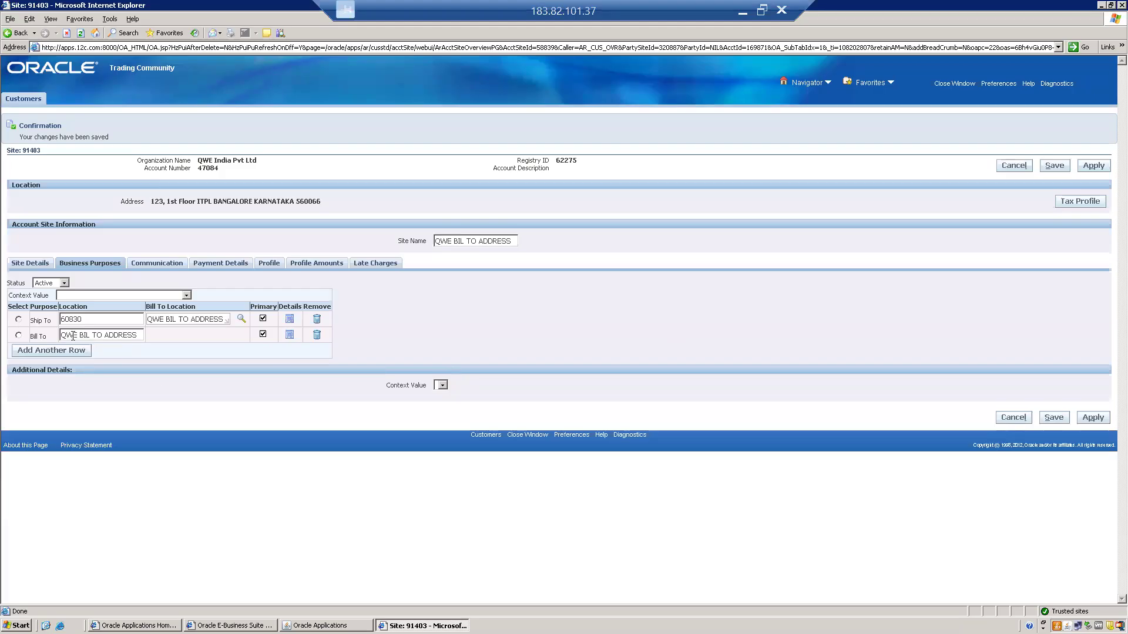
Change the Ship To purpose's location to QWE SHIP TO ADDRESS, based on the Bill To location text, and save
click(45, 322)
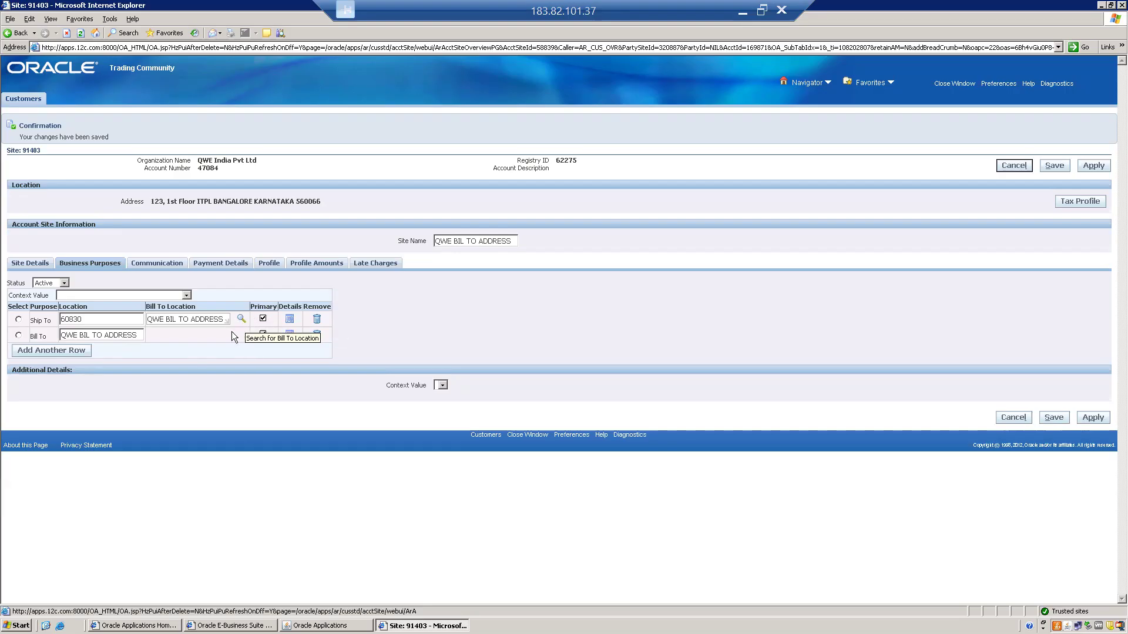
triple_click(83, 337)
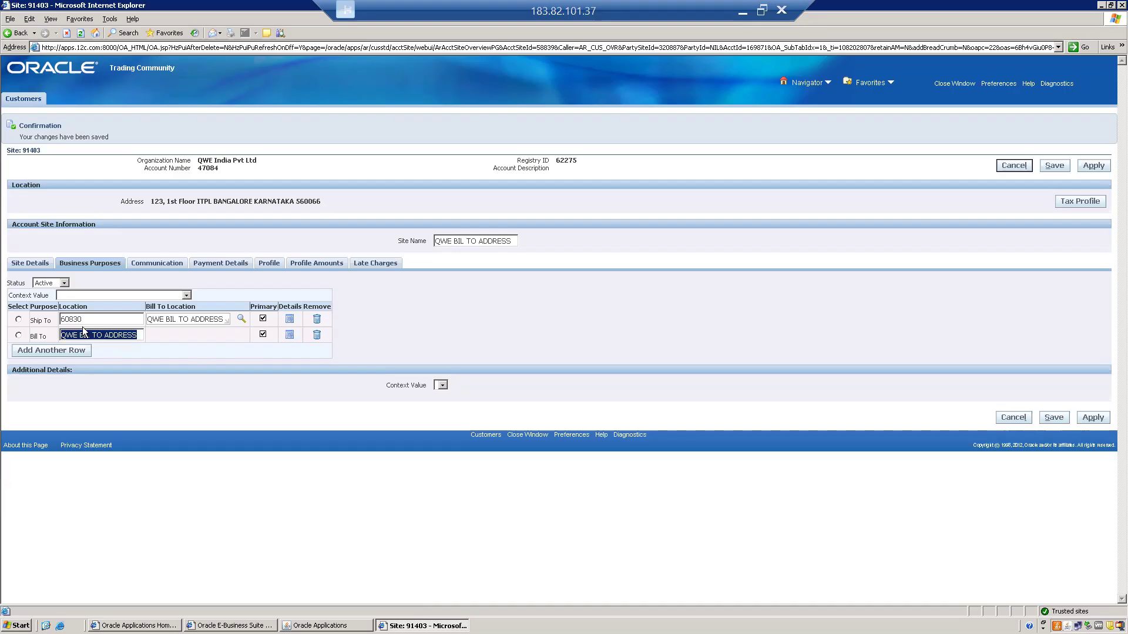
click(98, 318)
double_click(97, 318)
key(ctrl+v)
click(89, 318)
key(BackSpace)
key(BackSpace)
key(BackSpace)
text(SHIP)
click(1053, 417)
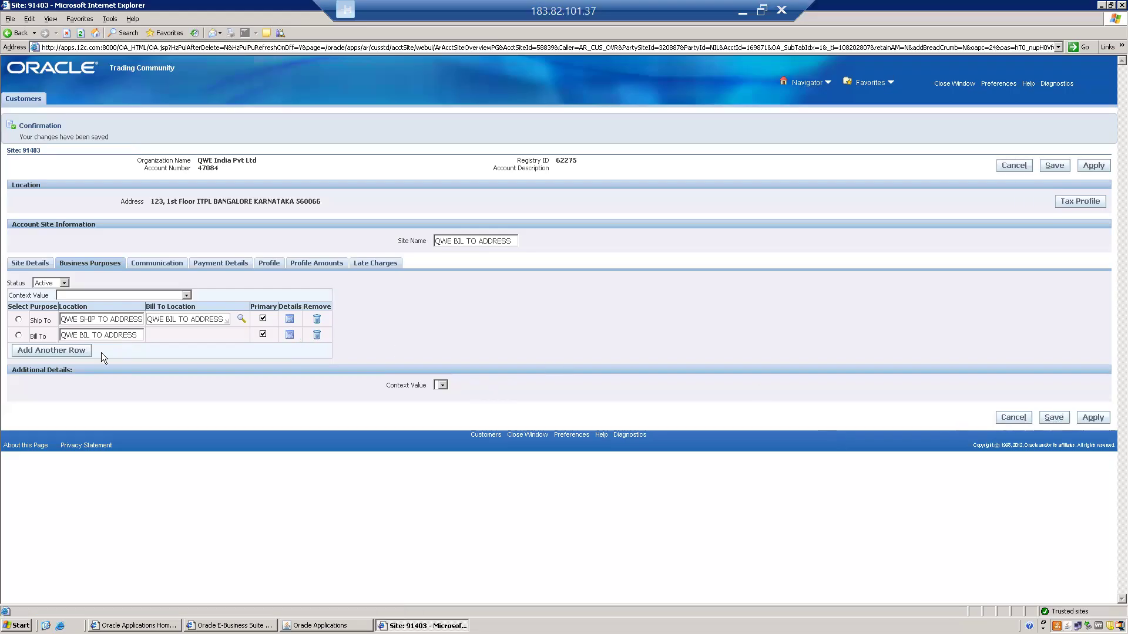
Add a third business purpose row to the account site with the purpose Ship To
click(24, 359)
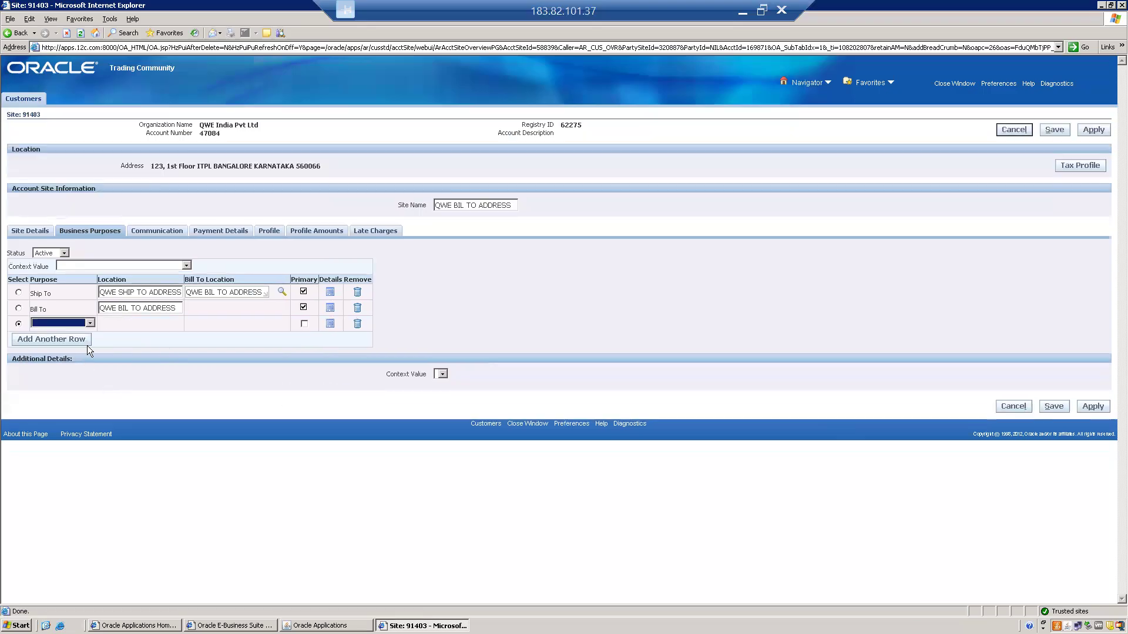
click(70, 321)
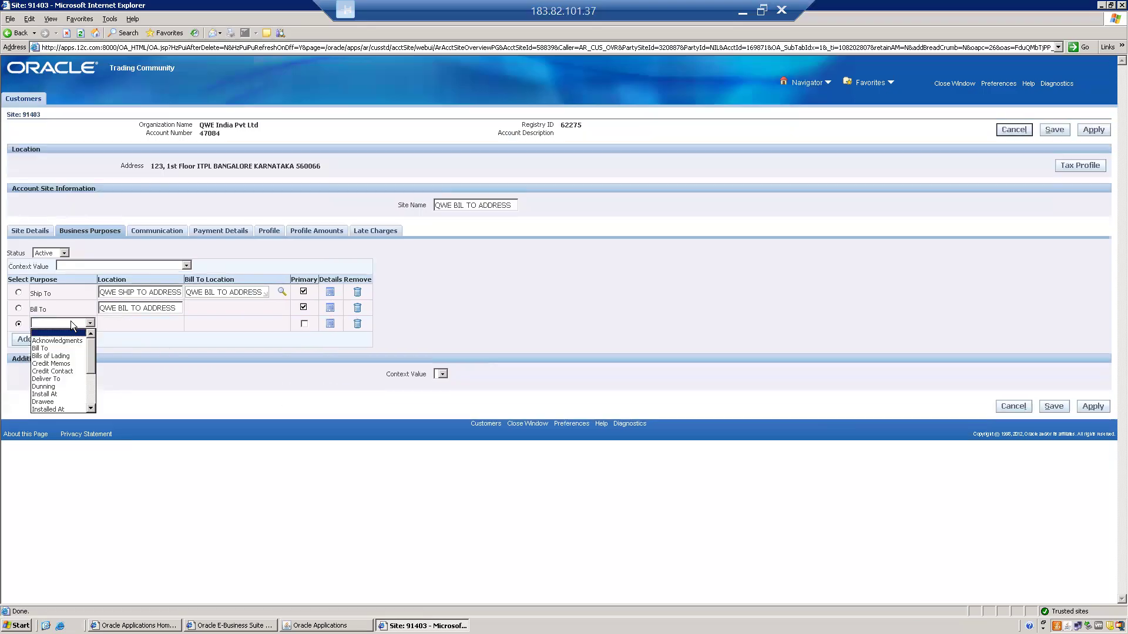
key(s)
key(s)
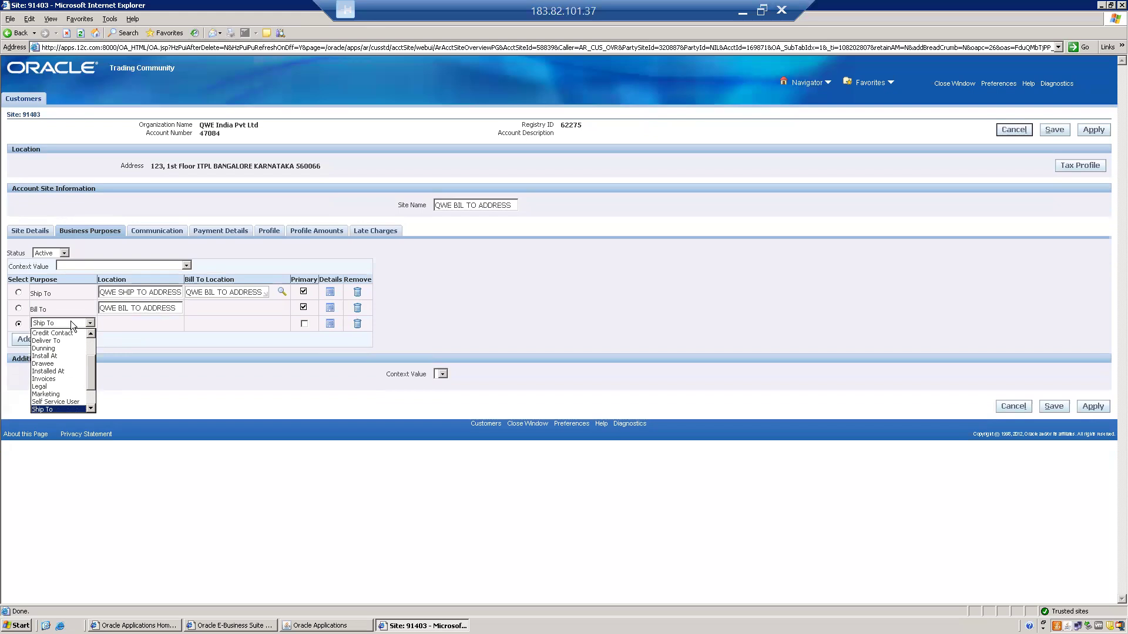
key(Return)
click(188, 350)
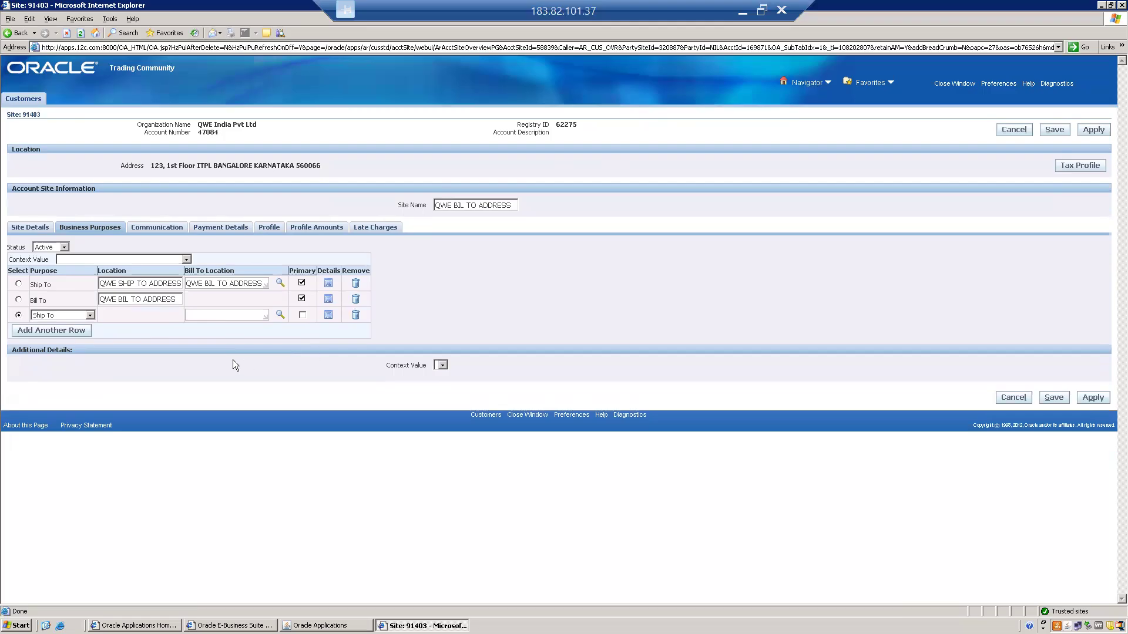
Insert BNG after SHIP in the first Ship To purpose's location so it reads QWE SHIP BNG TO ADDRESS
click(206, 314)
click(134, 282)
text(BNG)
Try to save the third row with the bill-to location QWE SHIP HYD TO ADDRESS, and clear that entry
triple_click(127, 284)
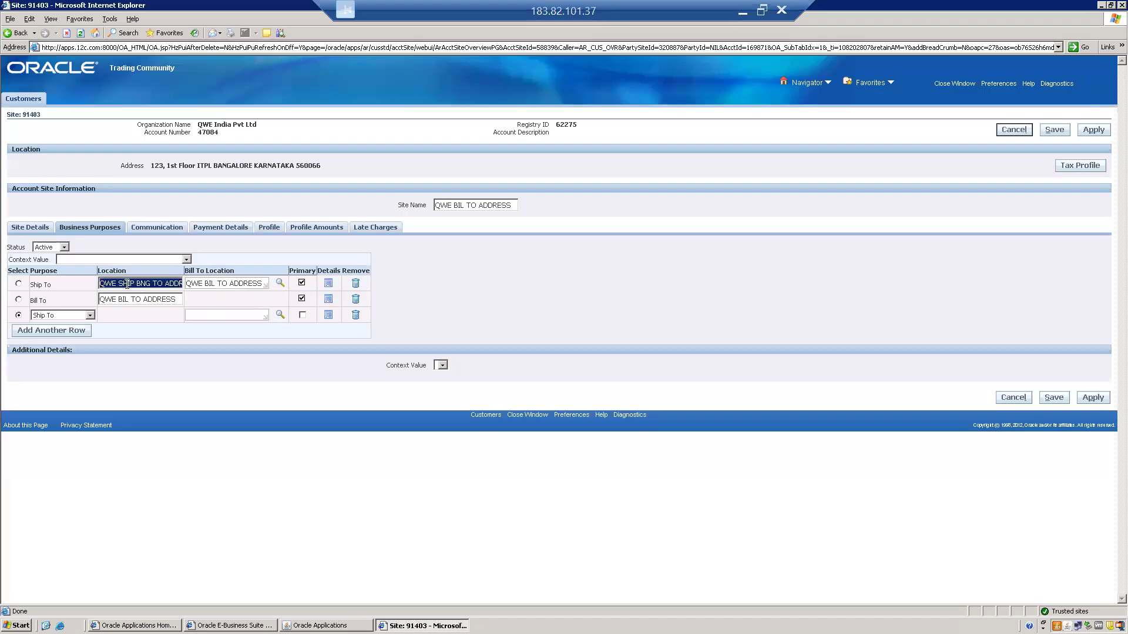
click(202, 314)
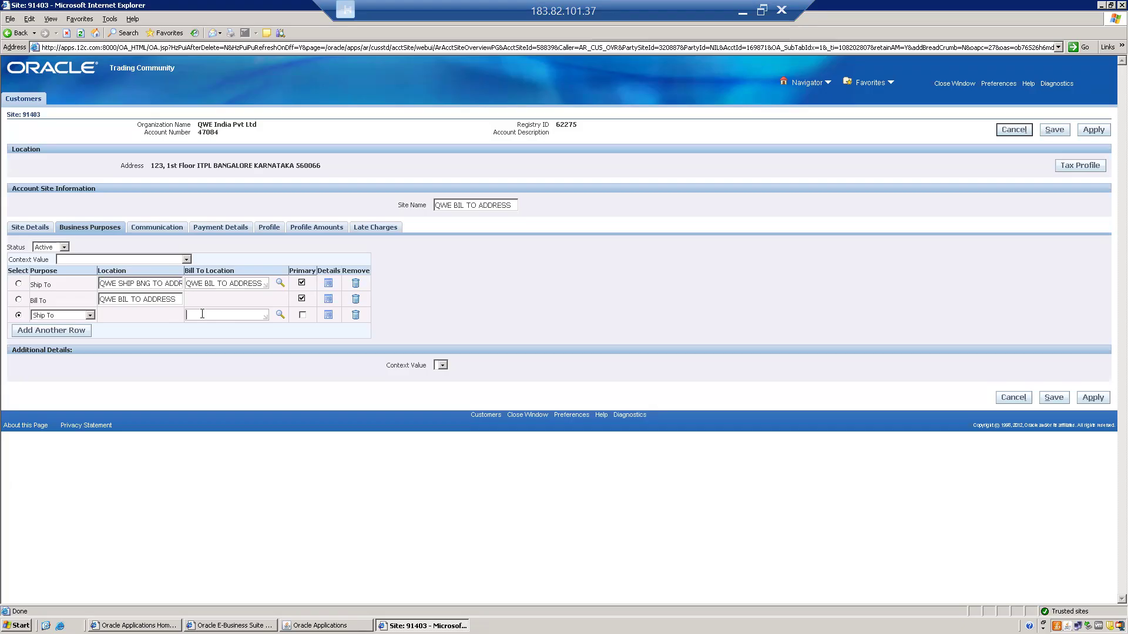
key(ctrl+v)
key(BackSpace)
key(BackSpace)
key(BackSpace)
text(HYD)
click(1052, 397)
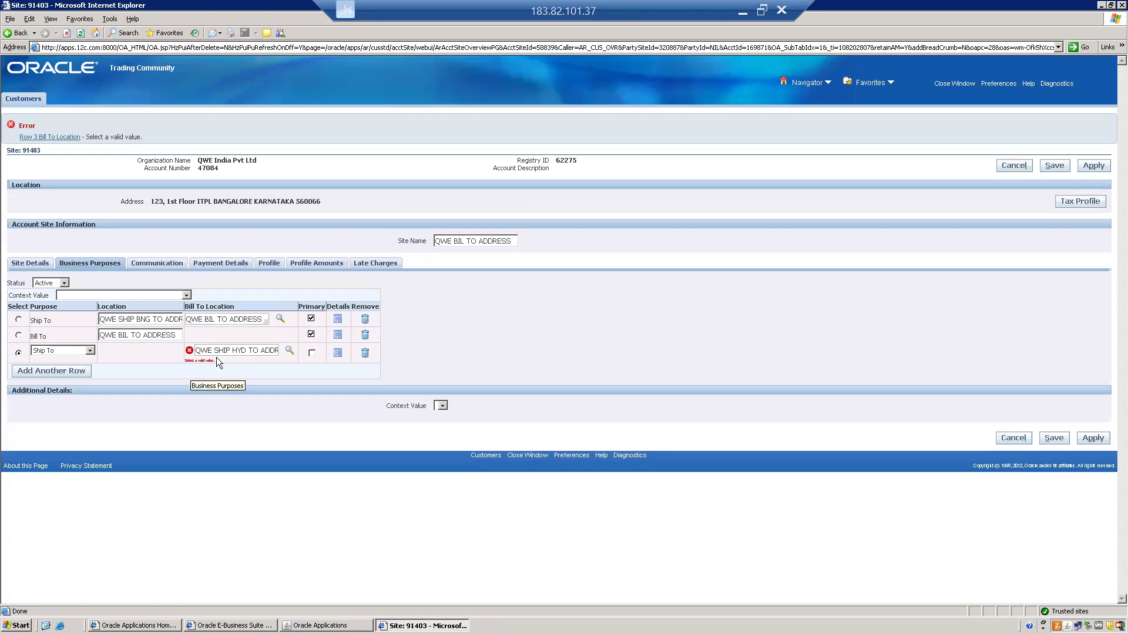
mouse_move(197, 351)
mouse_down()
mouse_move(253, 356)
mouse_move(195, 351)
mouse_up()
key(BackSpace)
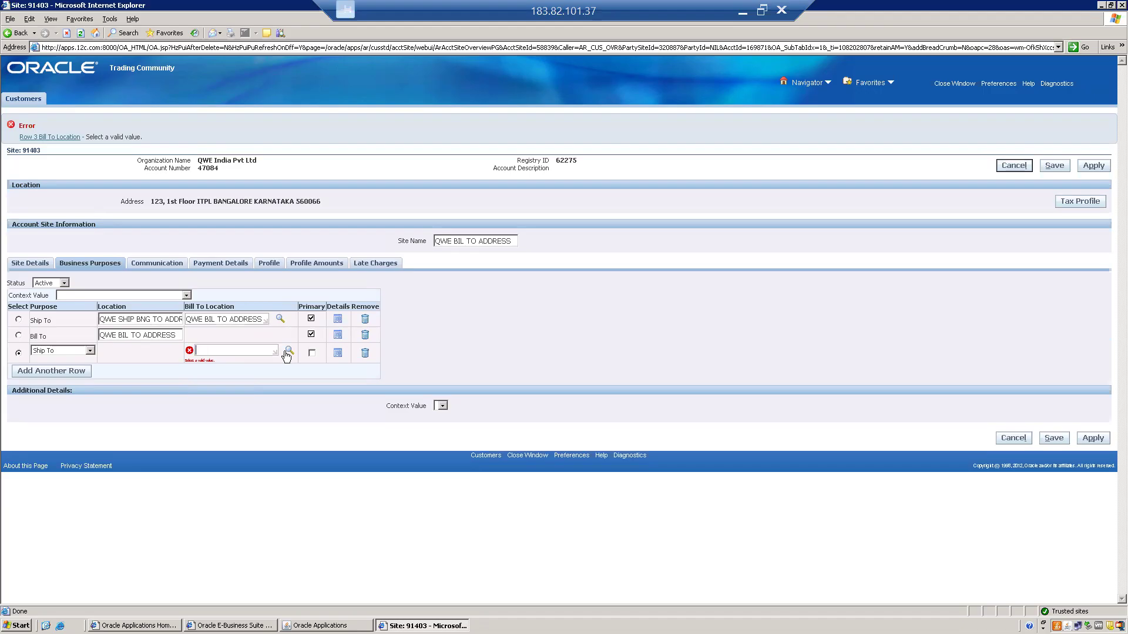
Copy QWE BIL TO ADDRESS into the third row's bill-to location and try to save the site
click(116, 335)
key(ctrl+a)
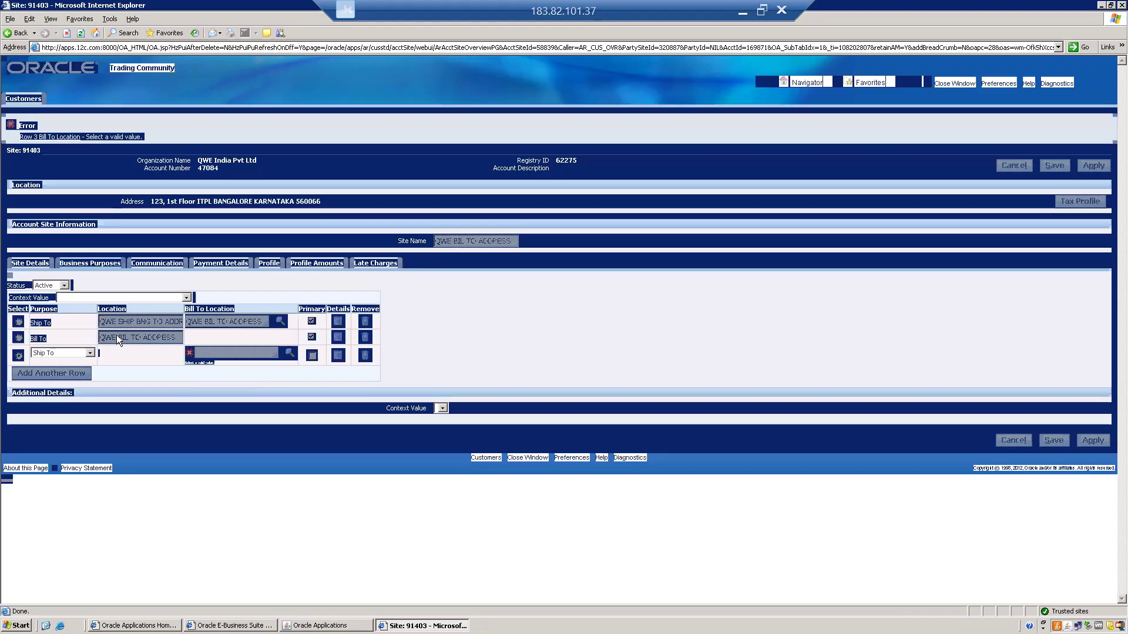
click(116, 334)
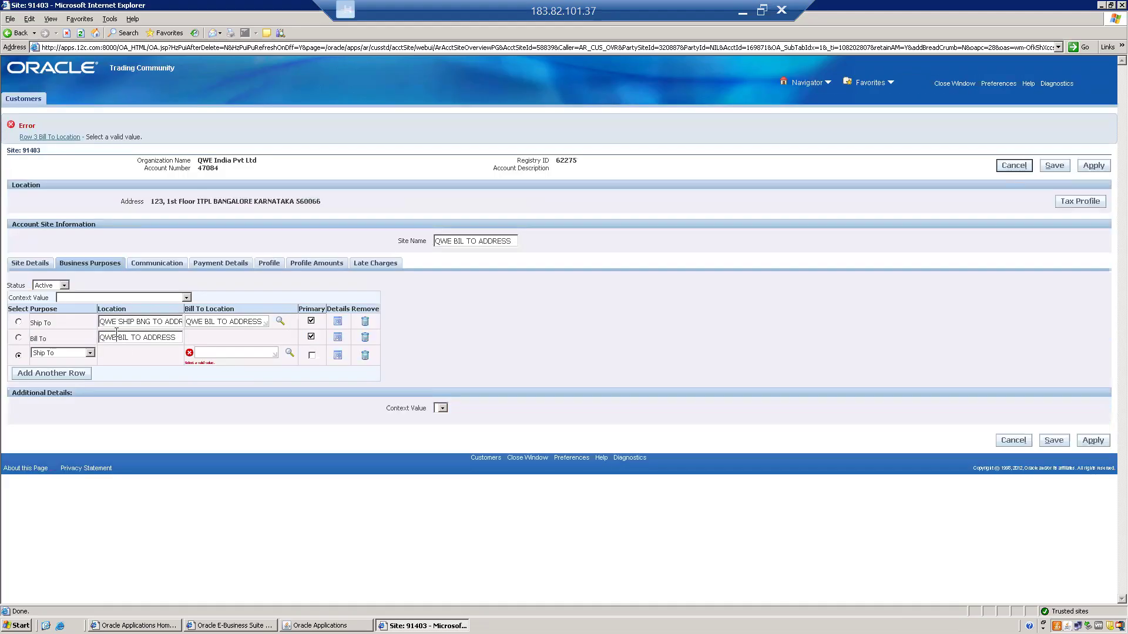
key(ctrl+a)
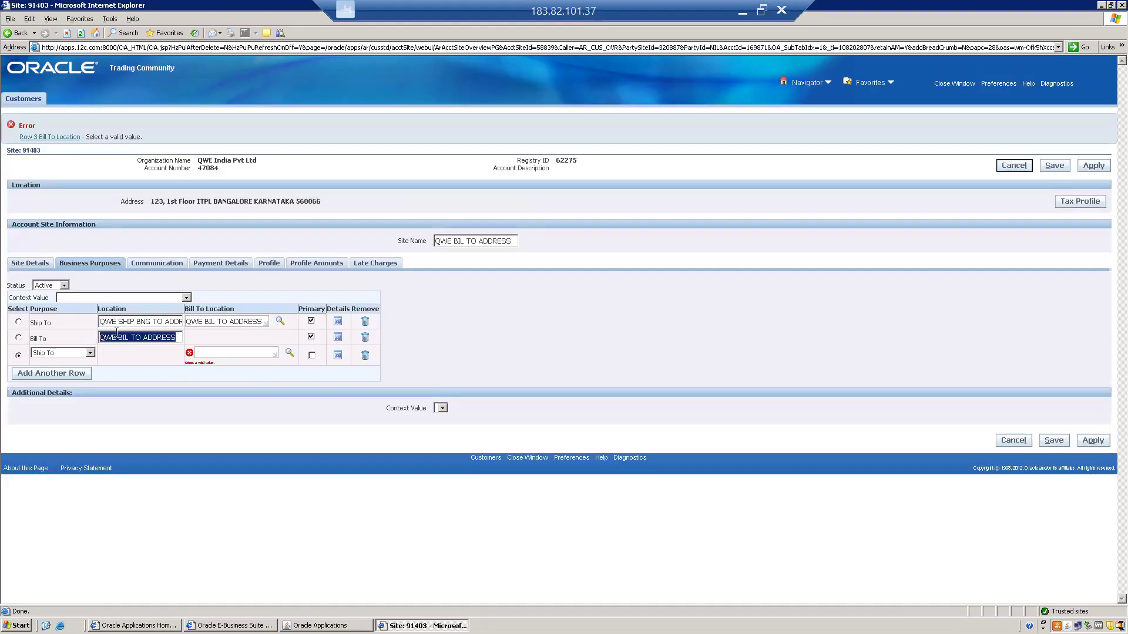
click(209, 352)
key(ctrl+v)
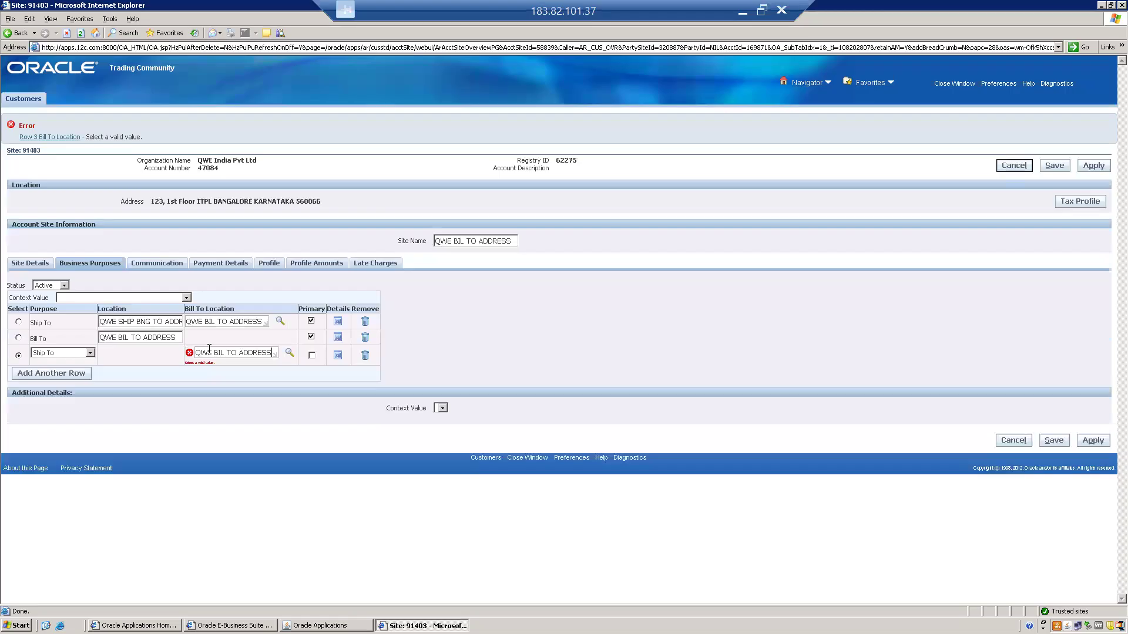
key(Tab)
click(1058, 445)
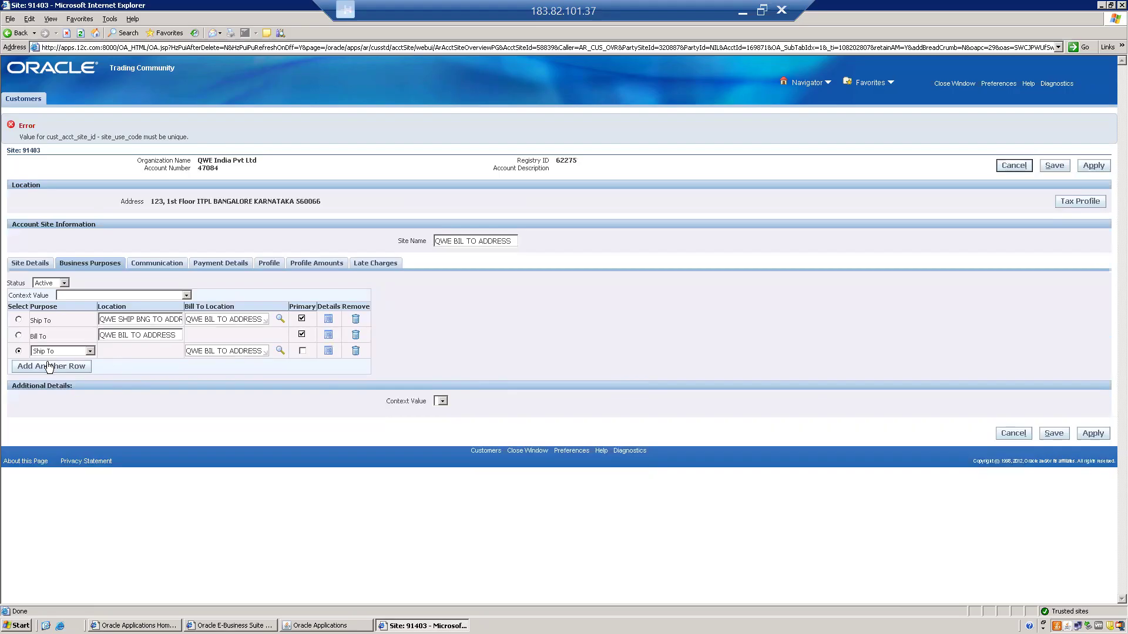
Try to save the account site with its site name changed to QWE SHIP HYD TO ADDRESS
click(18, 351)
click(115, 293)
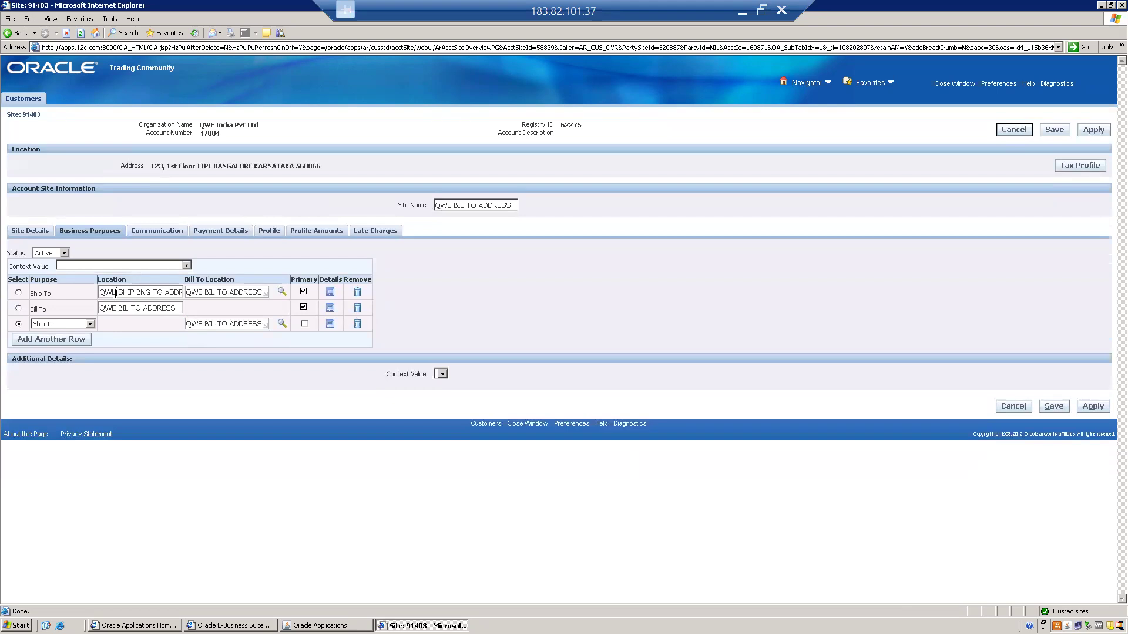
triple_click(115, 294)
key(ctrl+c)
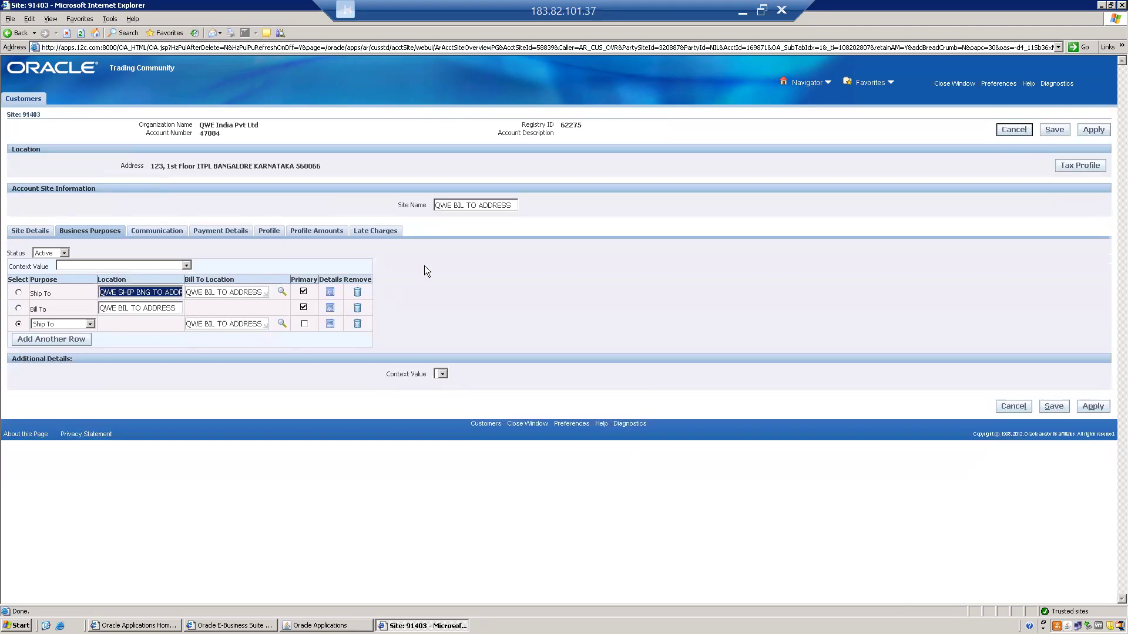
click(453, 206)
triple_click(453, 205)
key(ctrl+v)
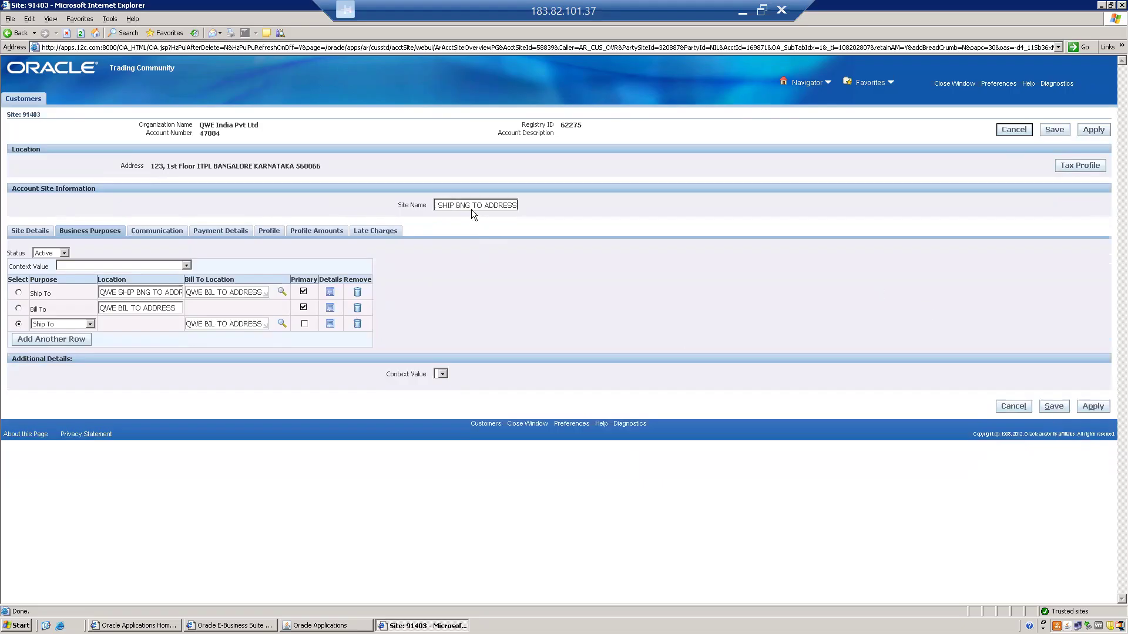
key(BackSpace)
key(BackSpace)
key(BackSpace)
key(BackSpace)
text(HYD)
click(1084, 407)
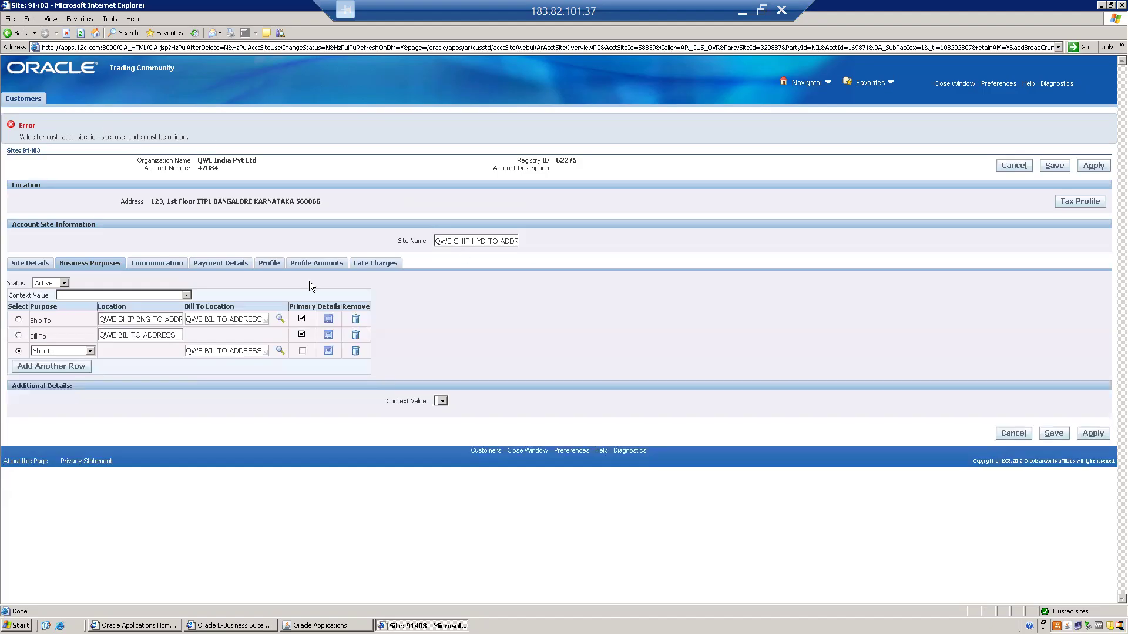
Set the site name back to QWE BIL TO ADDRESS and try to save the site
click(113, 334)
triple_click(113, 335)
key(ctrl+c)
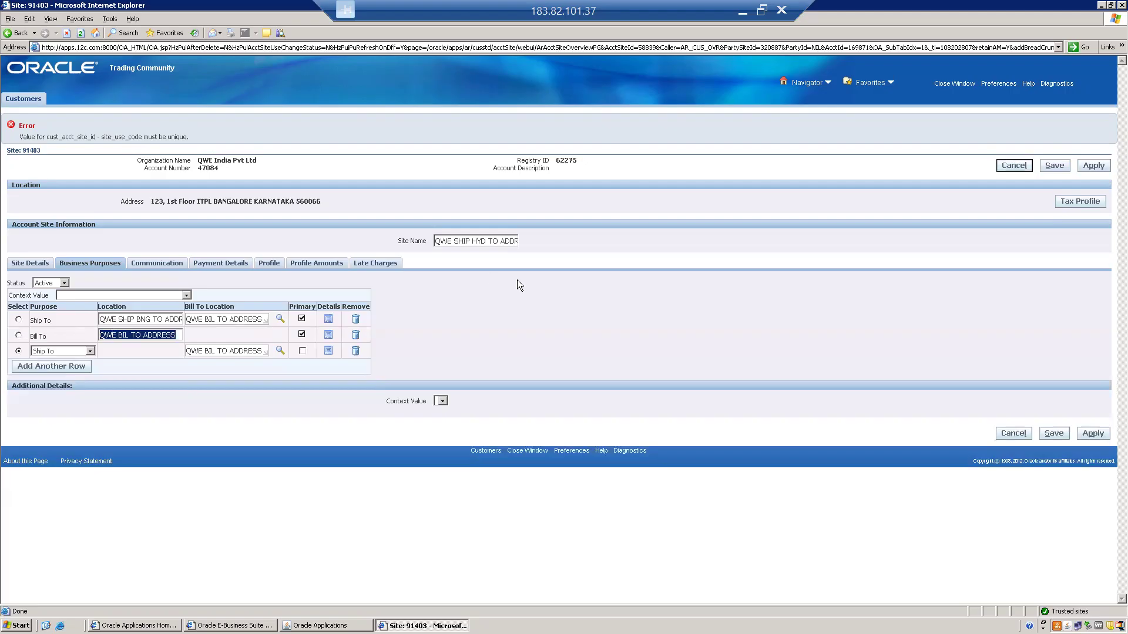
triple_click(463, 240)
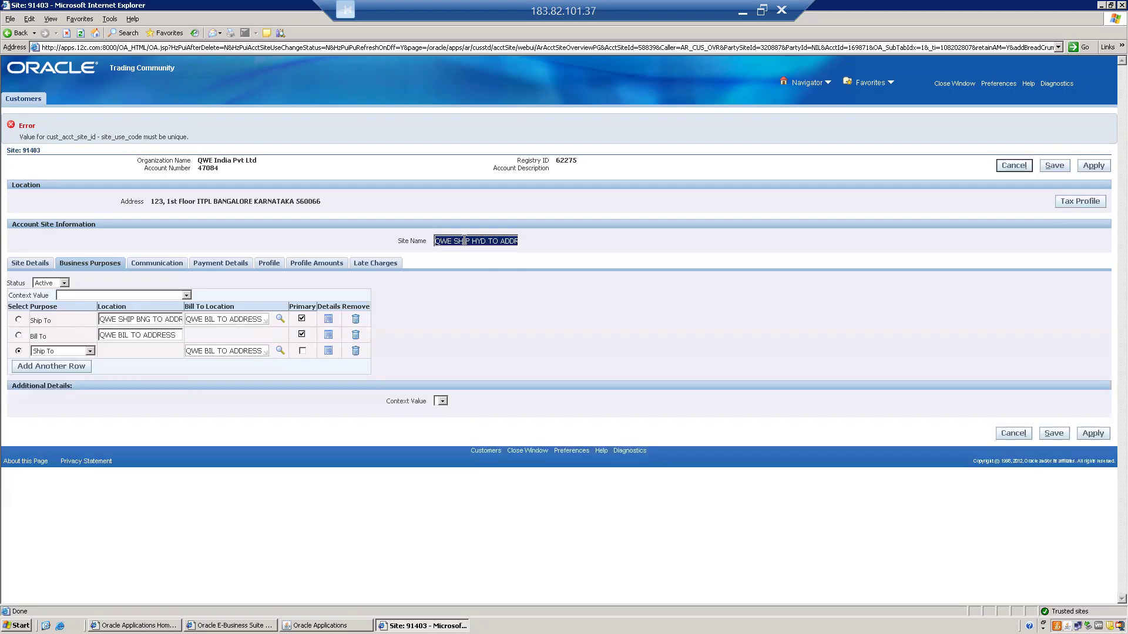
key(ctrl+v)
click(1044, 436)
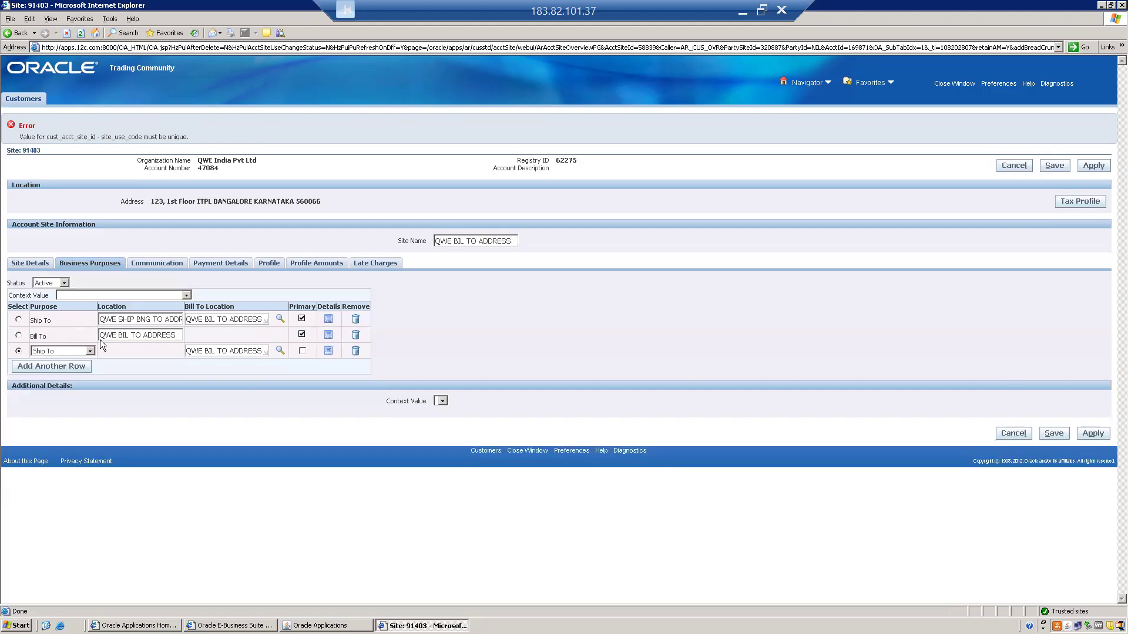
Remove the third business purpose row, the extra Ship To, and save and apply the account site
click(329, 353)
click(303, 350)
click(328, 352)
drag(222, 350, 303, 352)
click(46, 356)
click(356, 352)
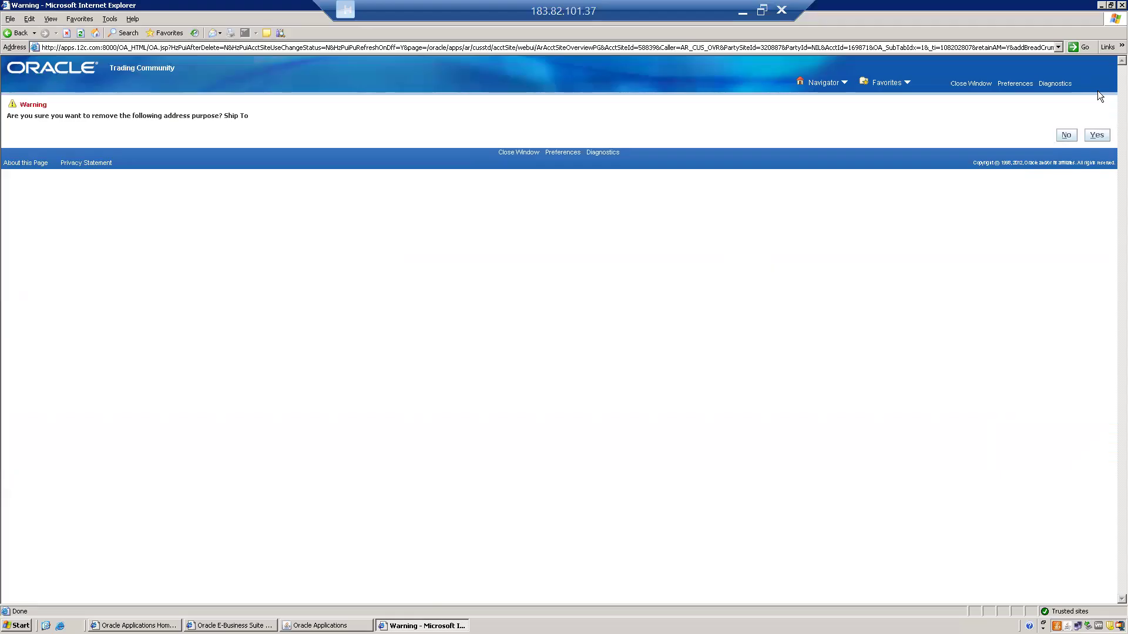
click(1097, 135)
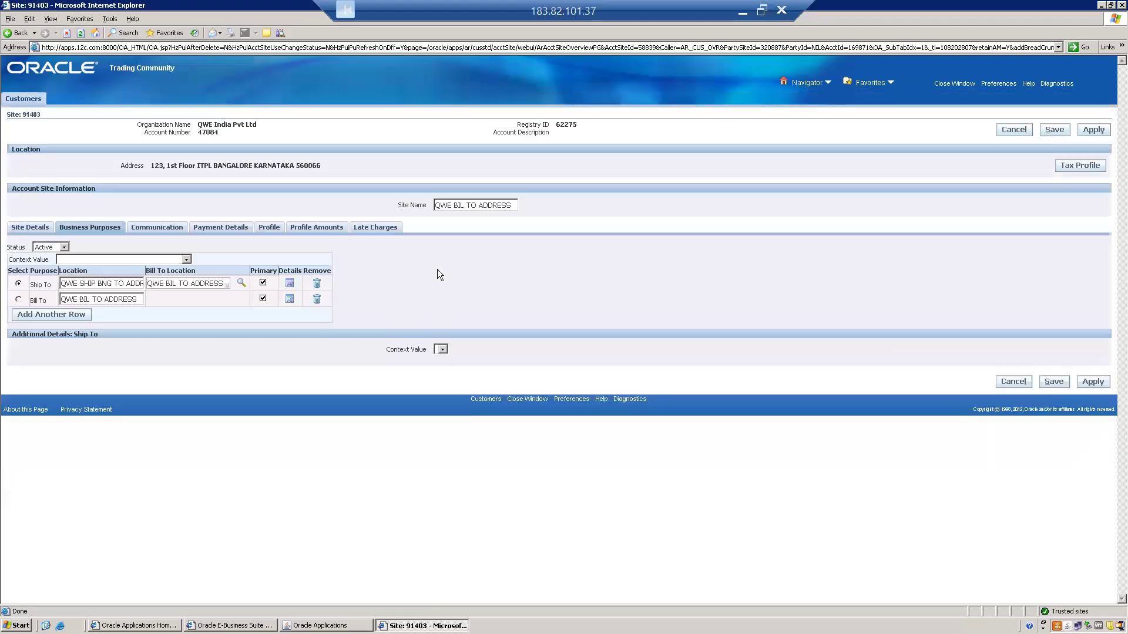
click(1054, 382)
click(1094, 417)
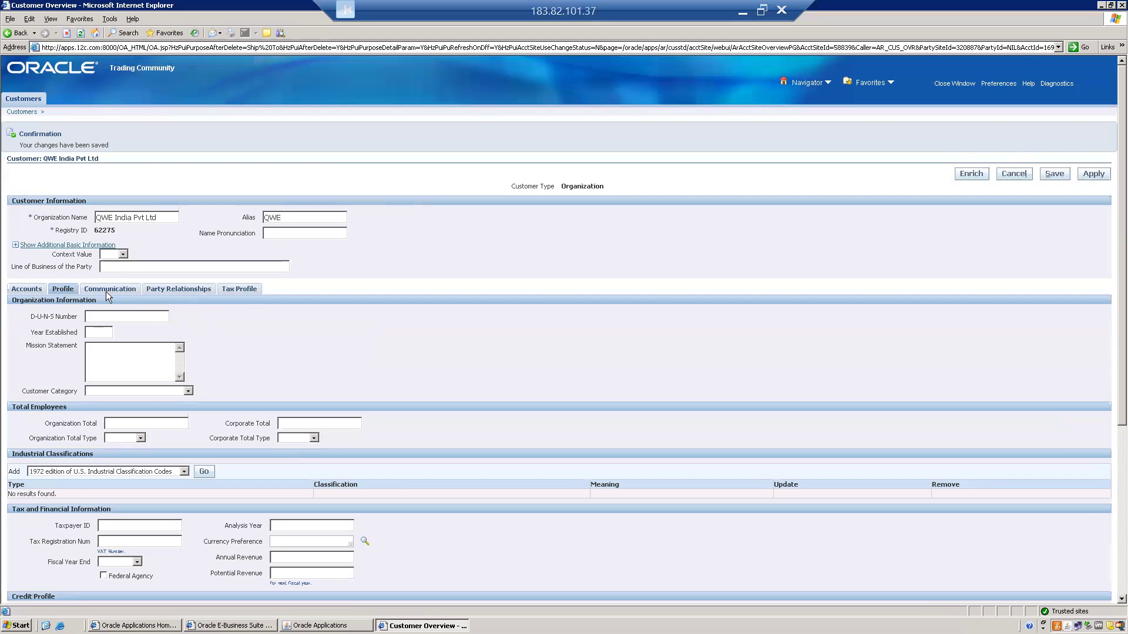
Reopen the ABC South India OU site from the customer's accounts and open the details of its Ship To purpose
click(22, 289)
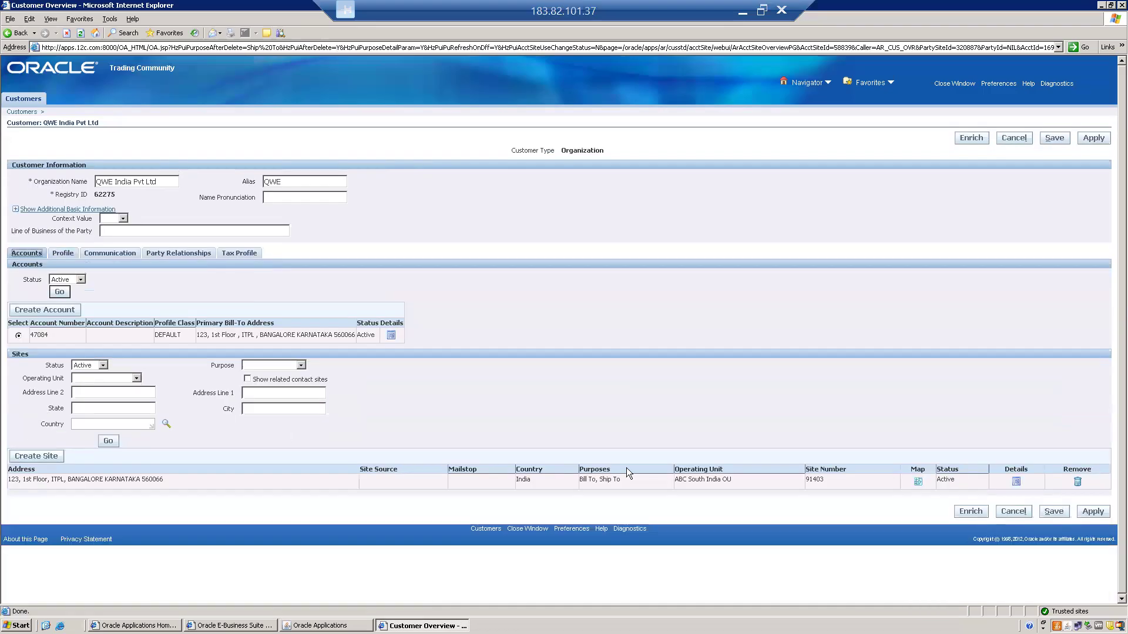
click(1016, 482)
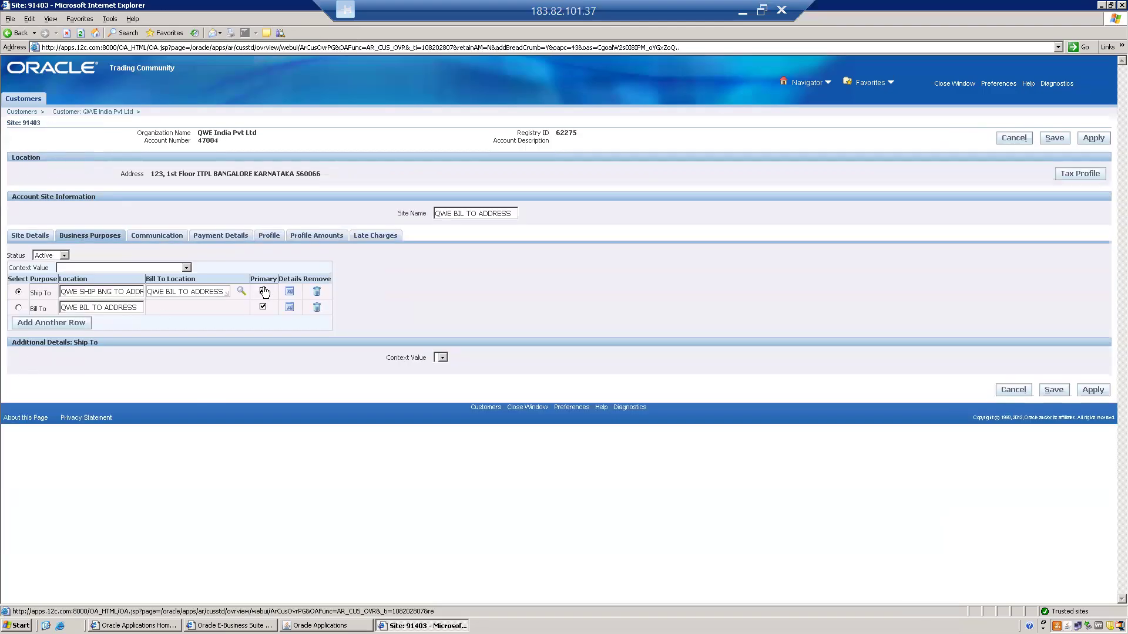
click(290, 293)
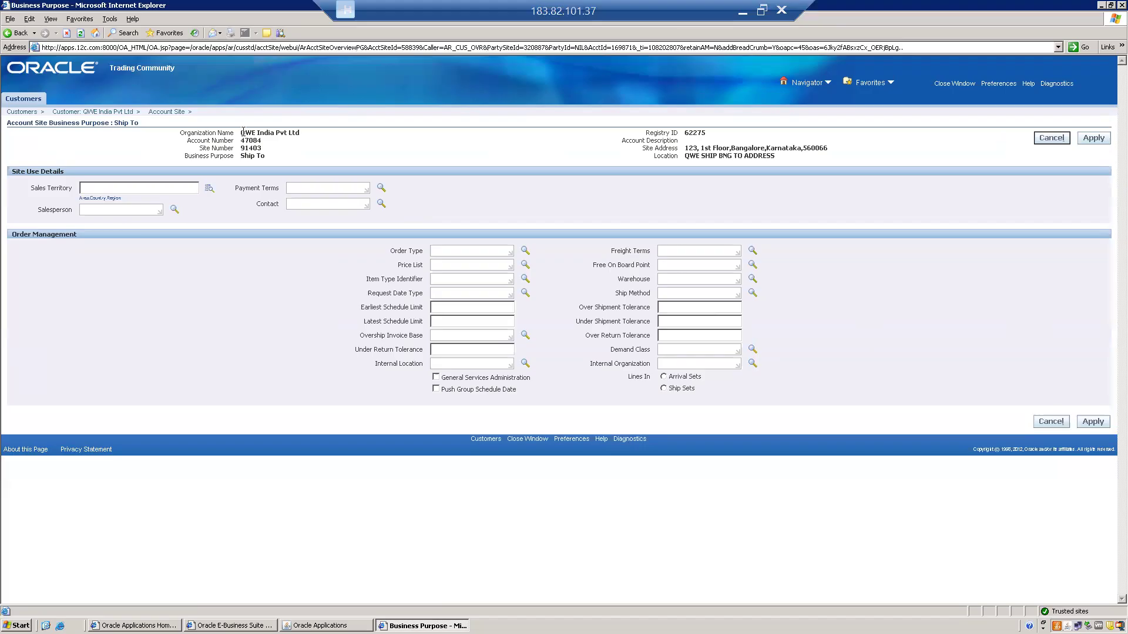
Examine the Ship To purpose's Order Management fields, including Internal Organization, Internal Location, Order Type and Warehouse, and apply the page without entries
triple_click(264, 132)
click(680, 364)
drag(603, 365, 643, 365)
drag(375, 366, 423, 365)
click(600, 369)
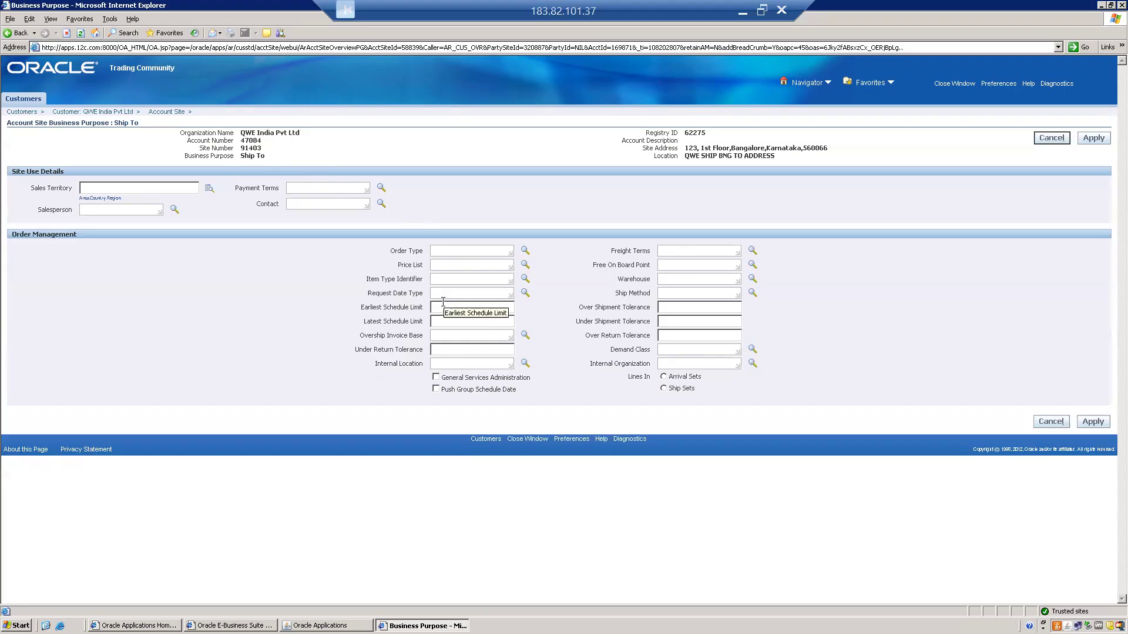
drag(392, 253, 423, 254)
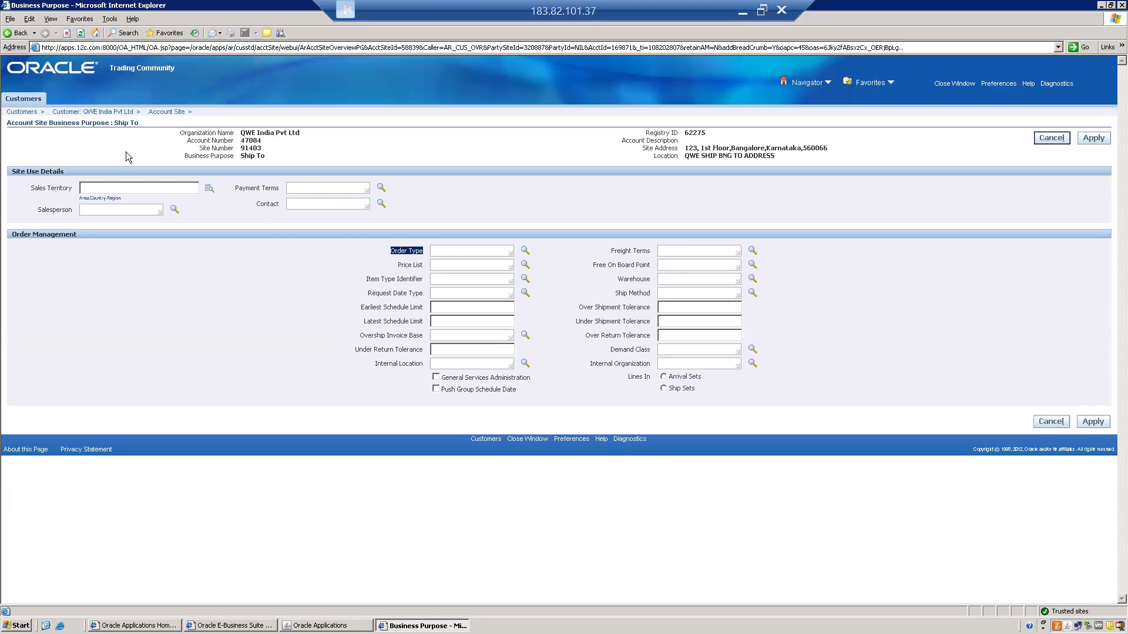
click(453, 249)
triple_click(646, 291)
drag(617, 282, 652, 282)
click(669, 280)
click(678, 279)
click(1090, 144)
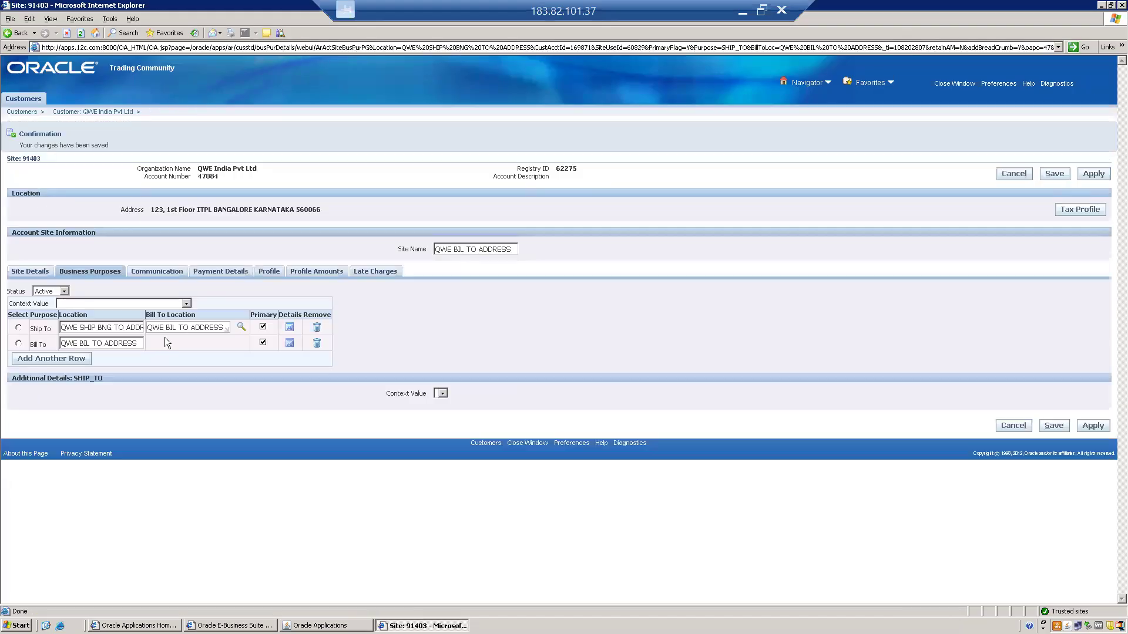
Set the Bill To purpose's payment terms to 30 NET and apply the change
click(290, 344)
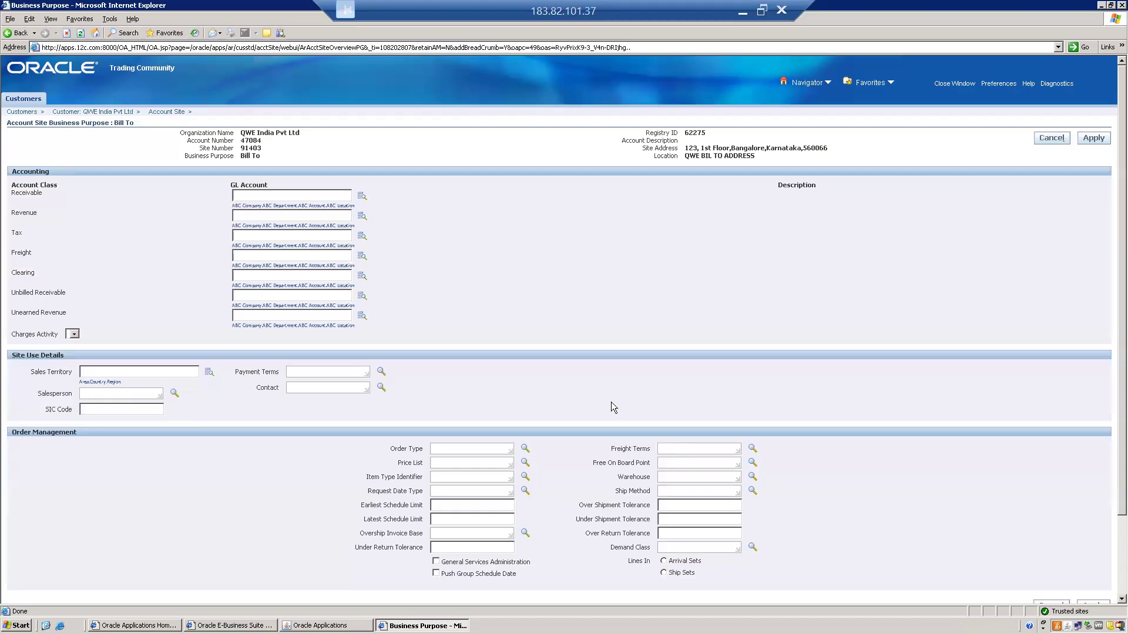
click(289, 371)
click(382, 371)
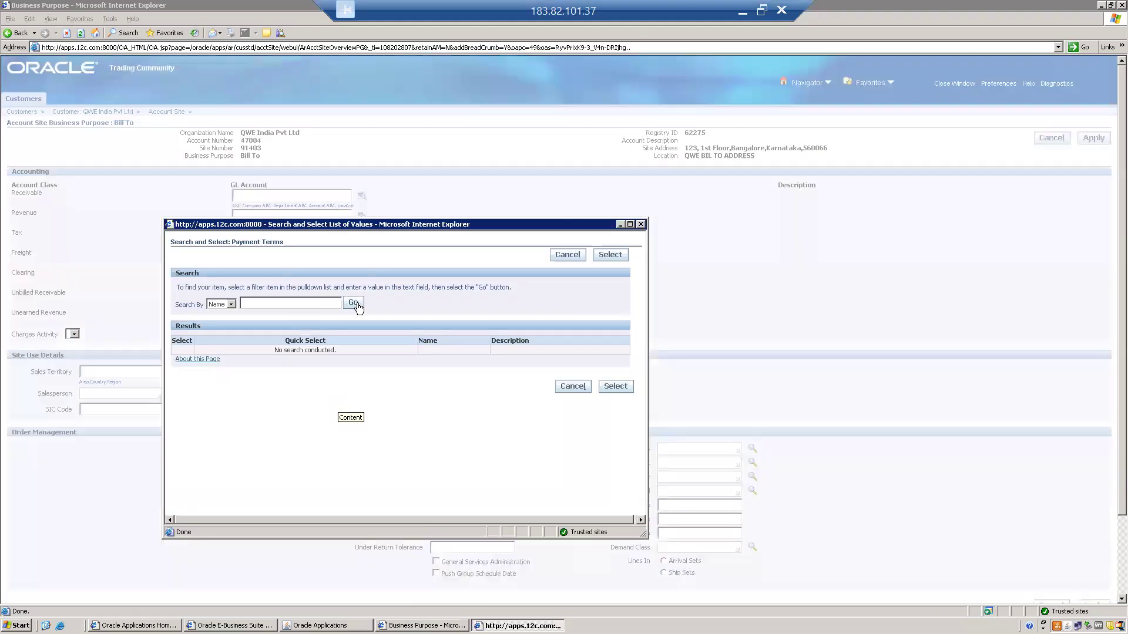
click(353, 303)
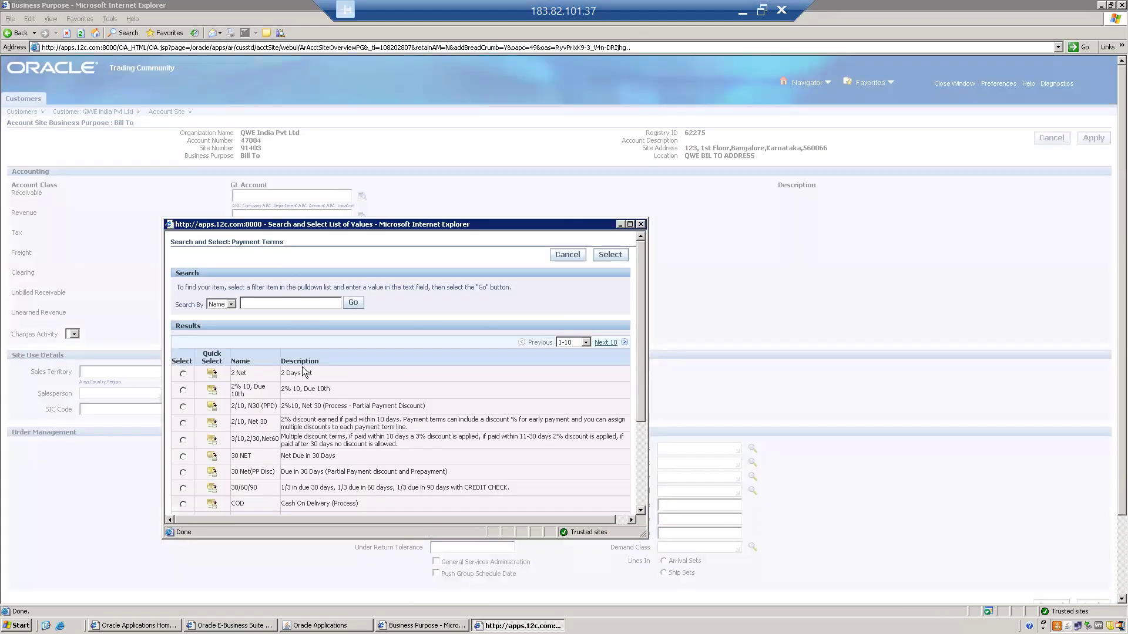
click(212, 457)
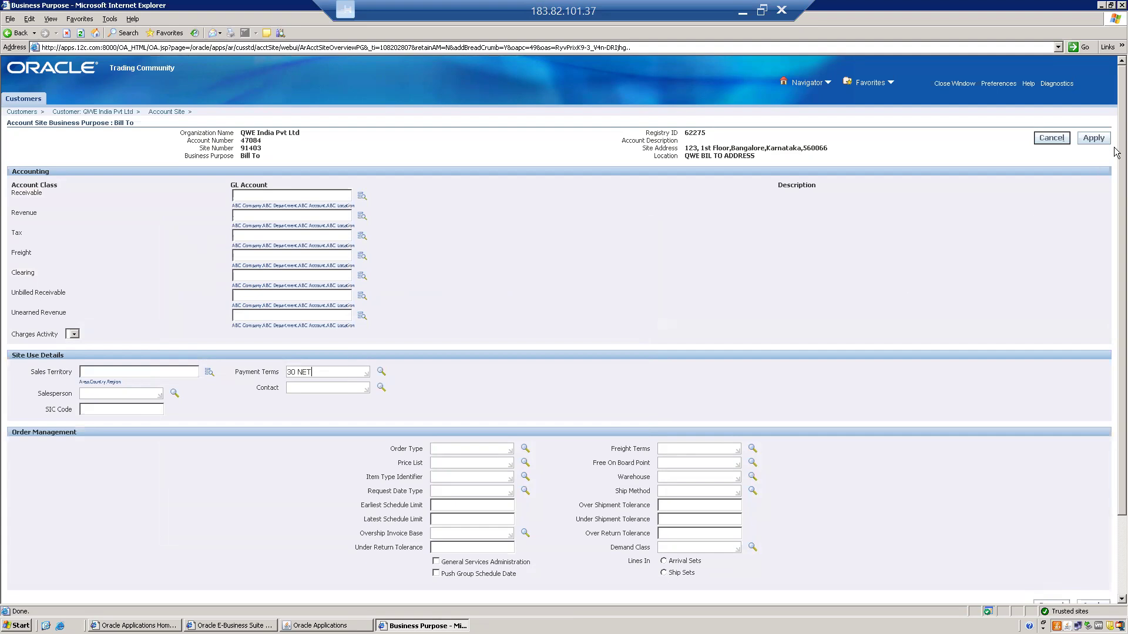
click(1094, 140)
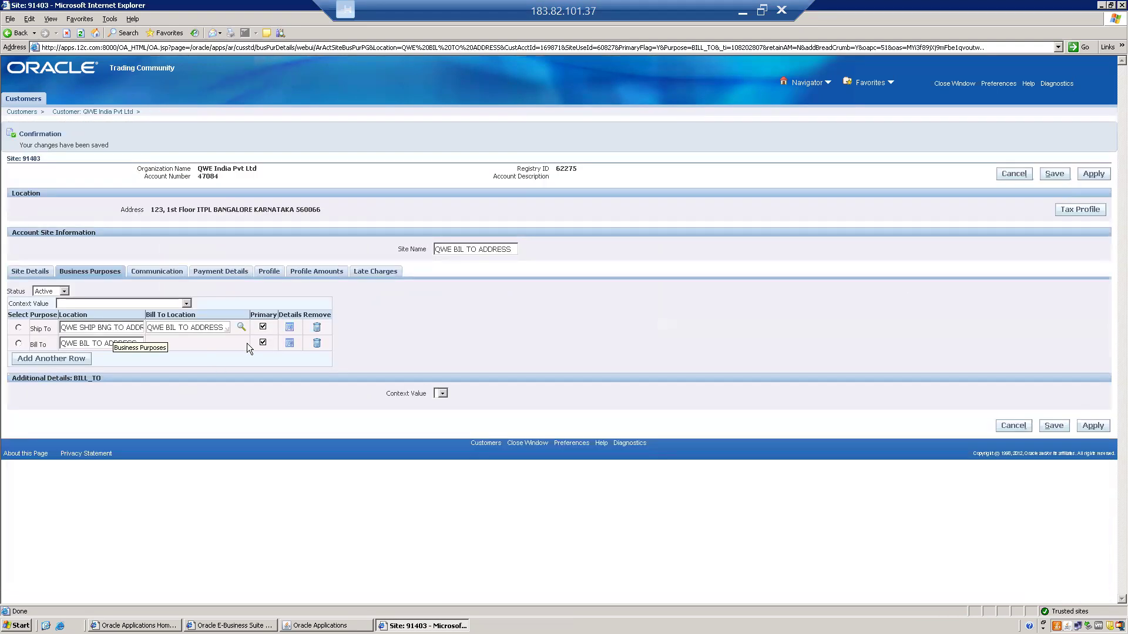
Review the Internal Organization field in the Ship To purpose's details and apply the page
click(290, 329)
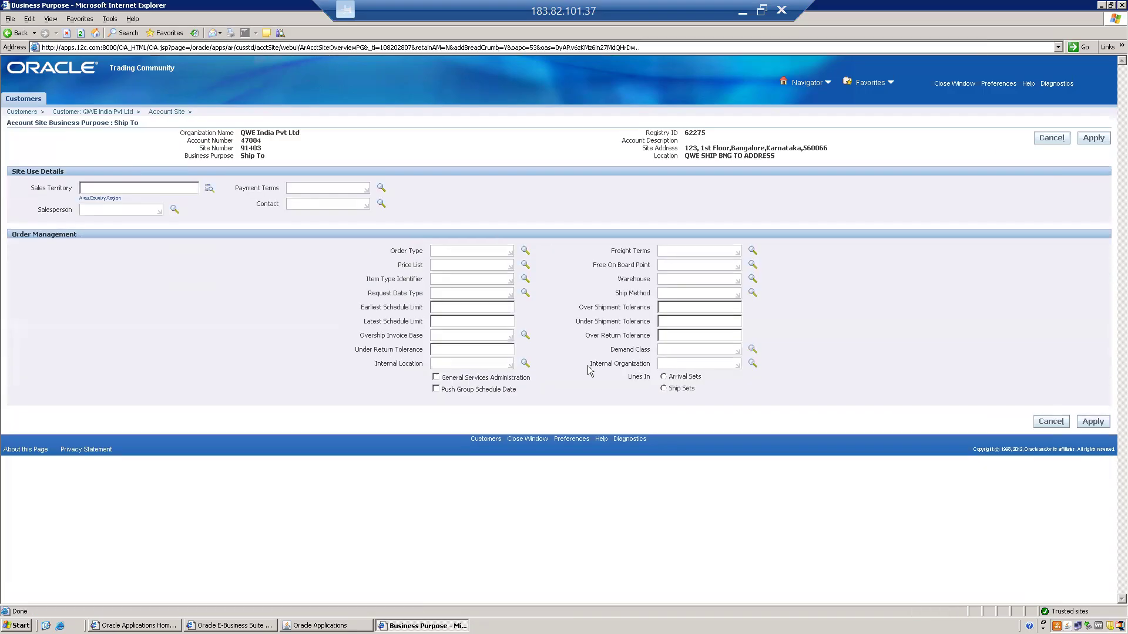
drag(590, 364, 650, 364)
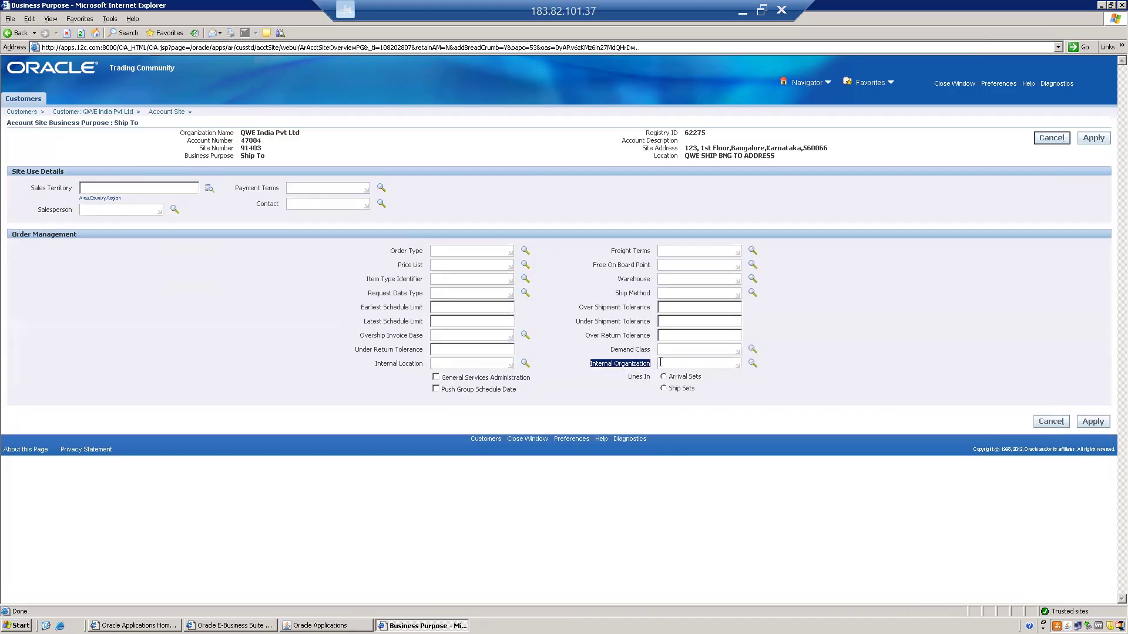
click(690, 363)
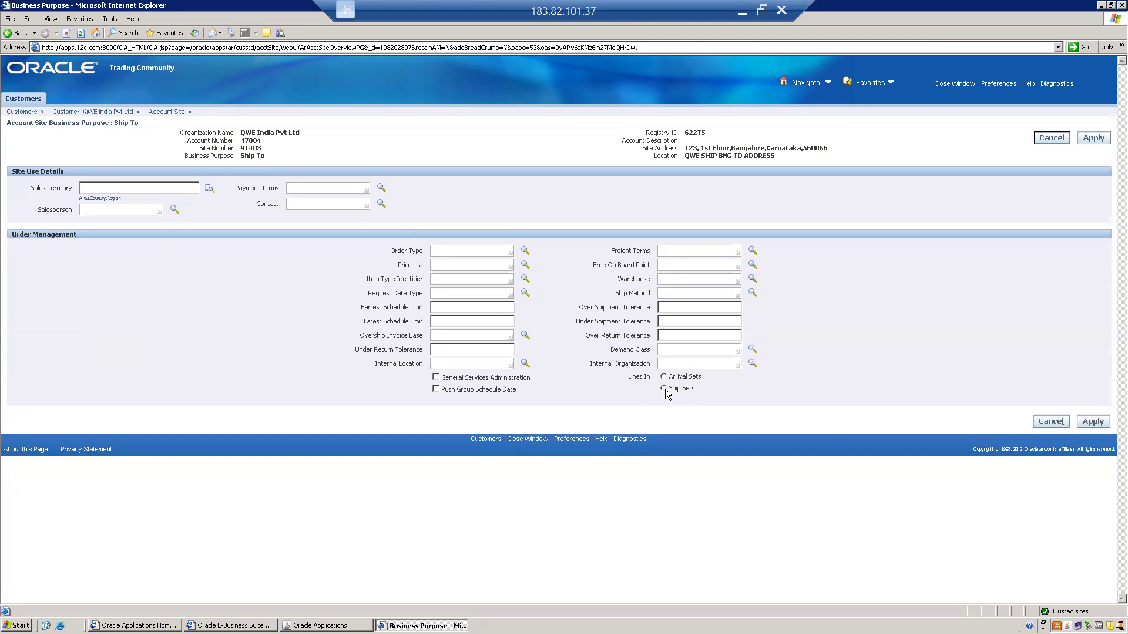
click(1092, 421)
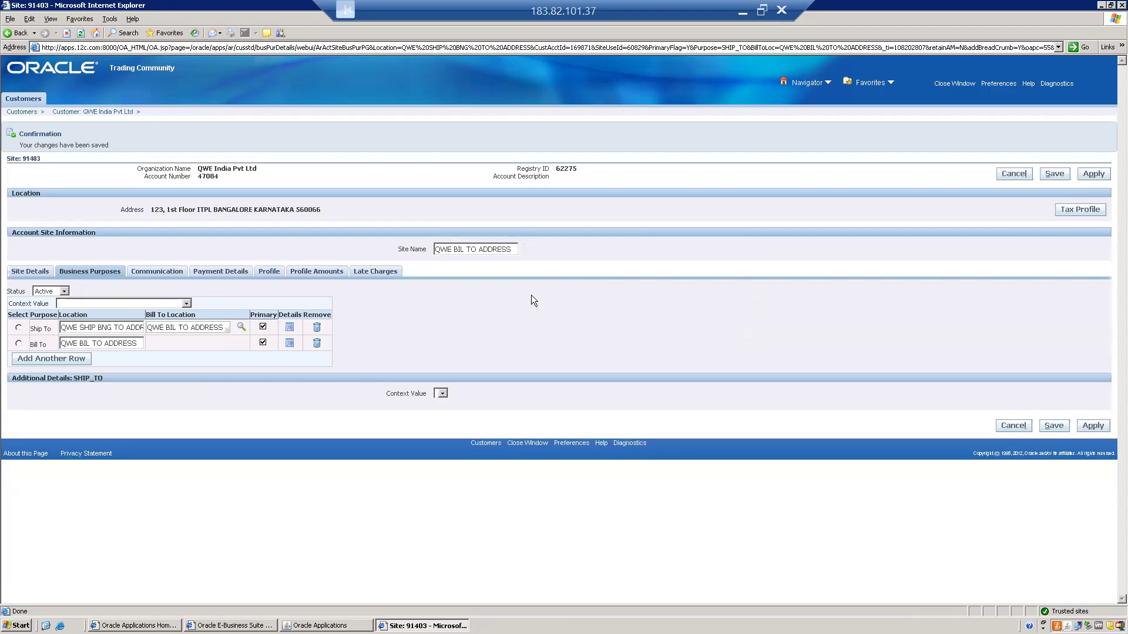
View the site's payment details and create a new customer profile at the site level
click(174, 271)
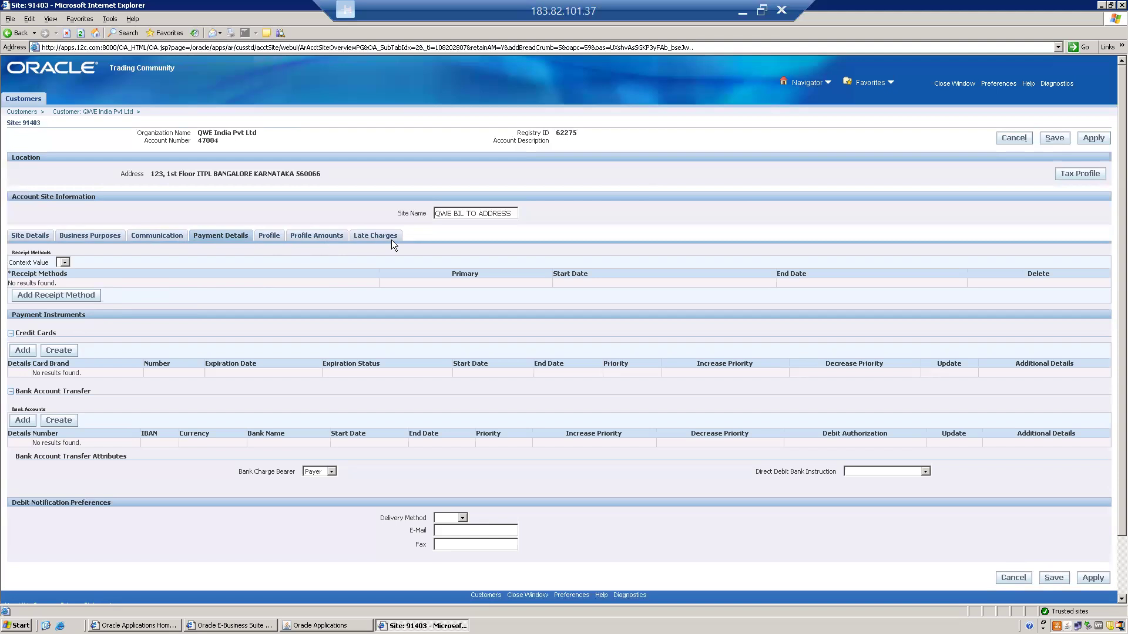
click(267, 237)
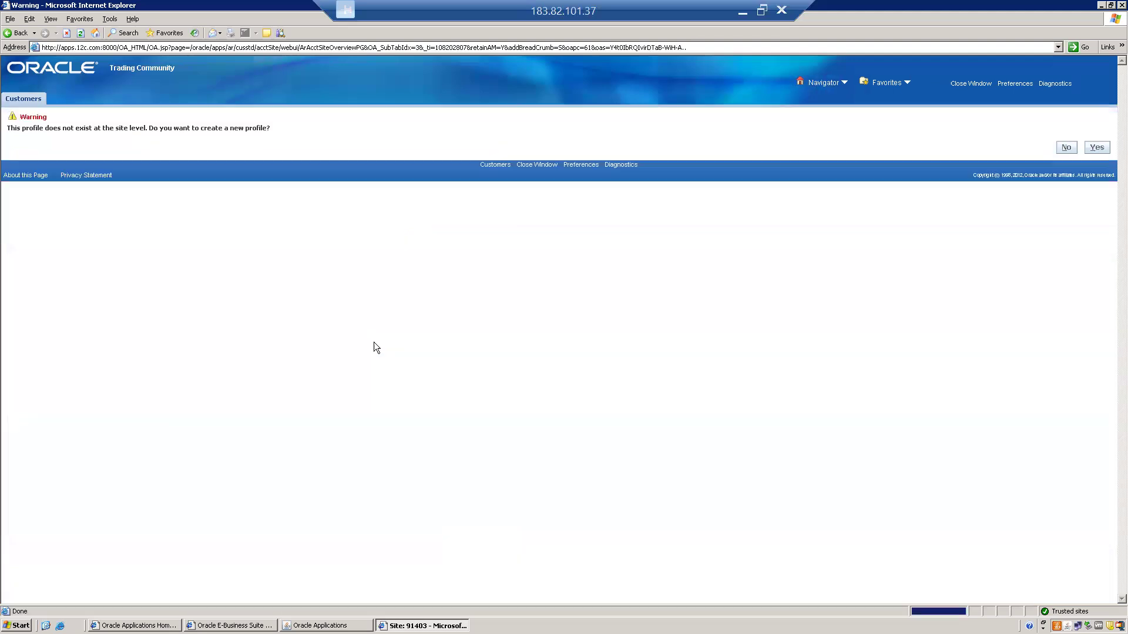
click(1098, 154)
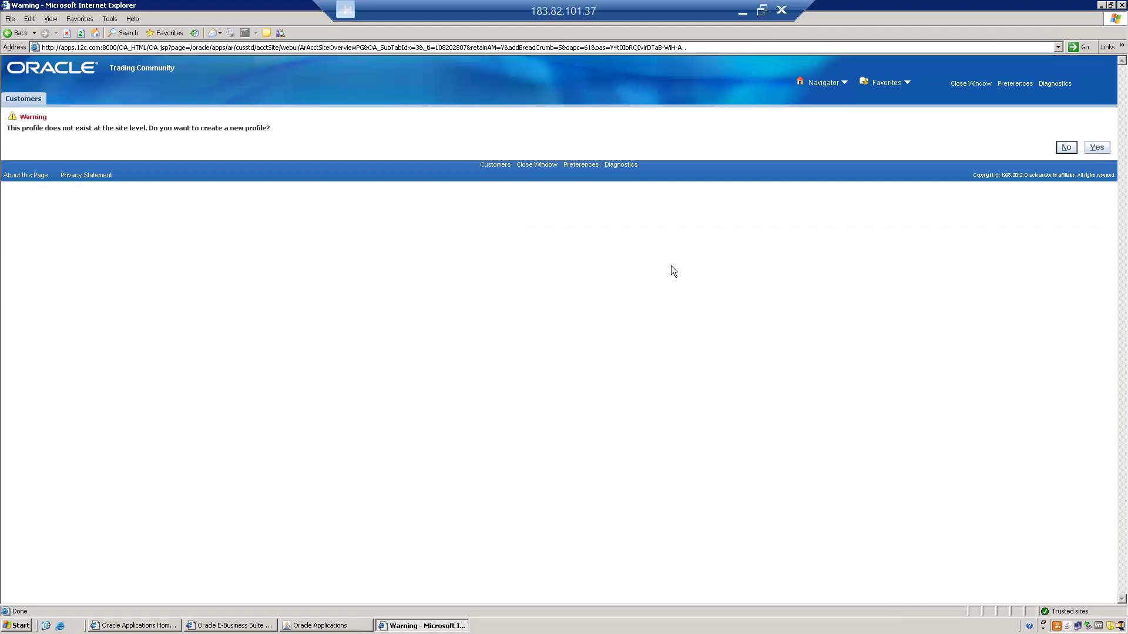
click(1101, 151)
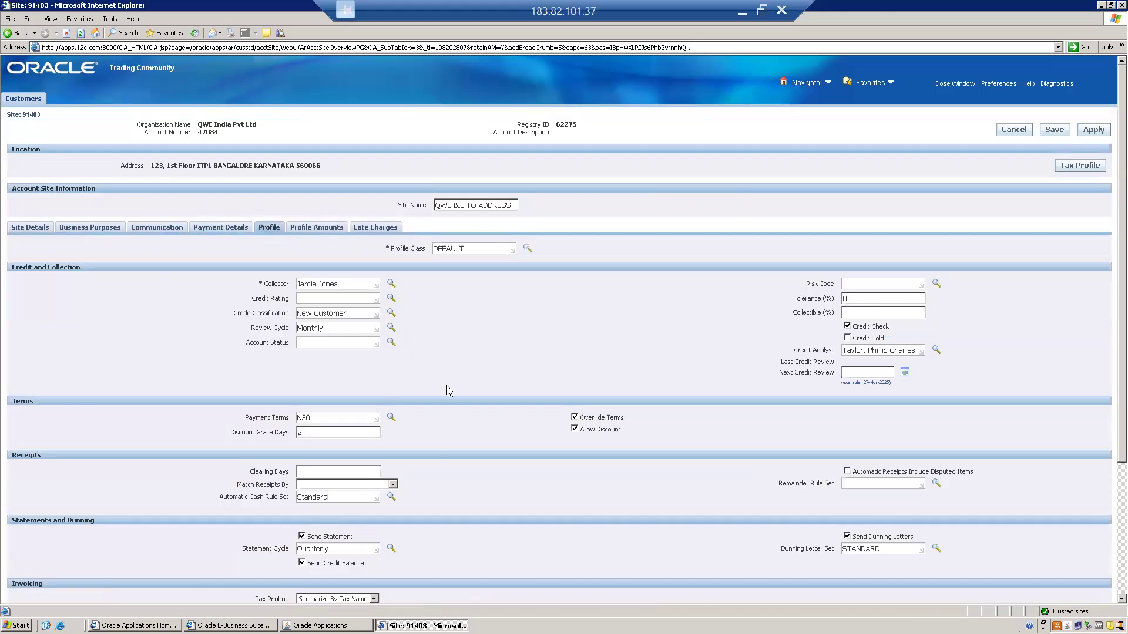
click(500, 475)
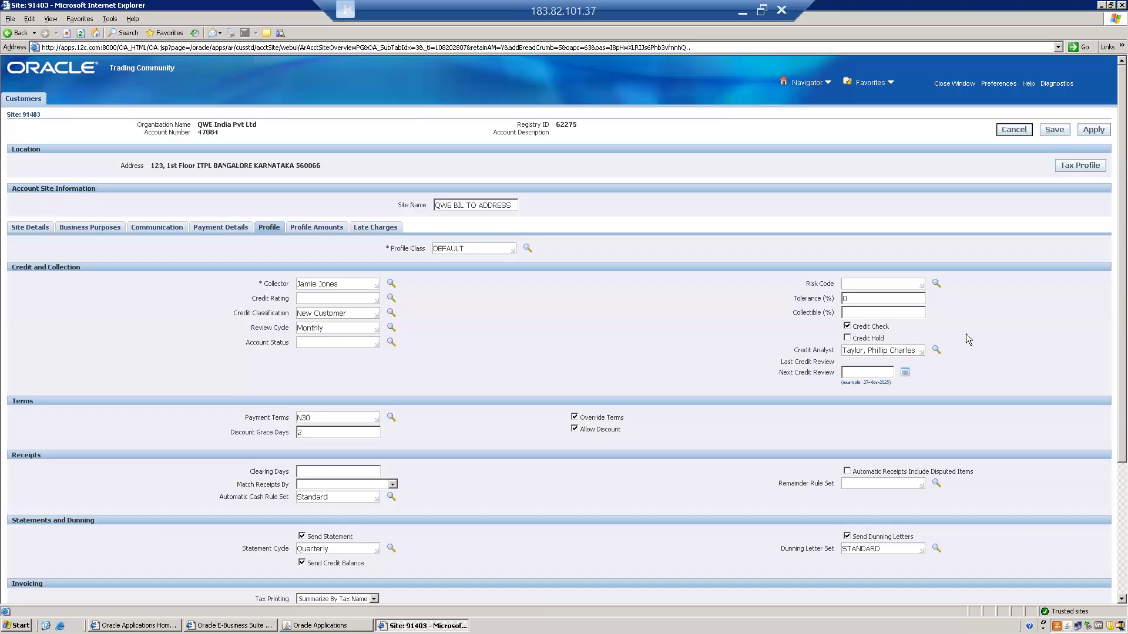
Enable Credit Hold in the site's profile, save the change, and review the site details
click(847, 340)
click(1055, 130)
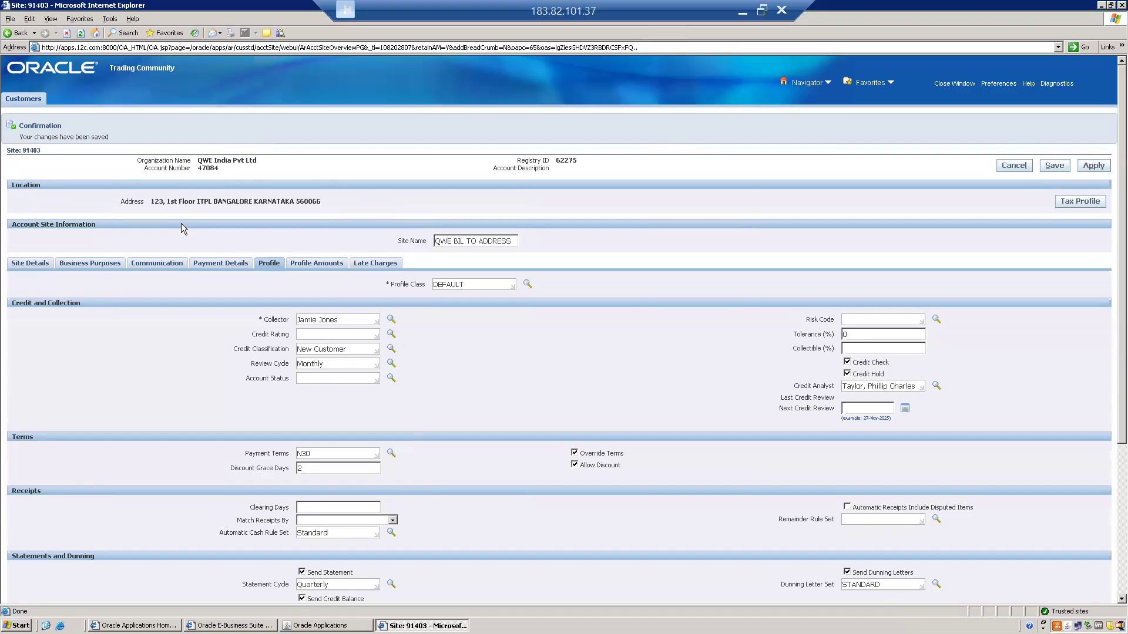
click(30, 263)
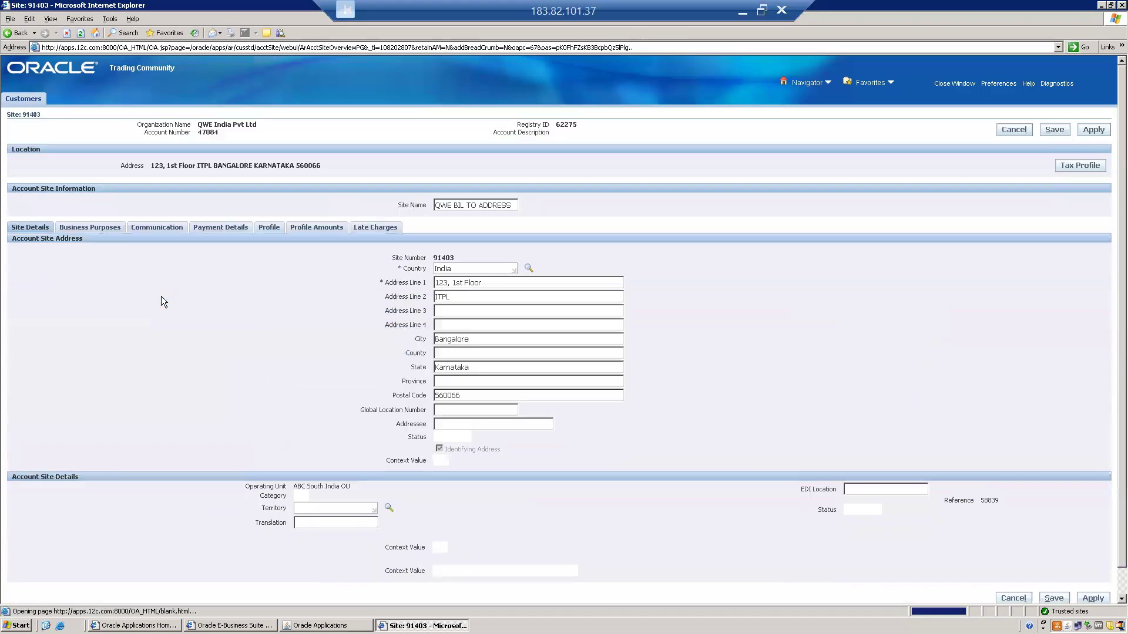
scroll(213, 302, down, 3)
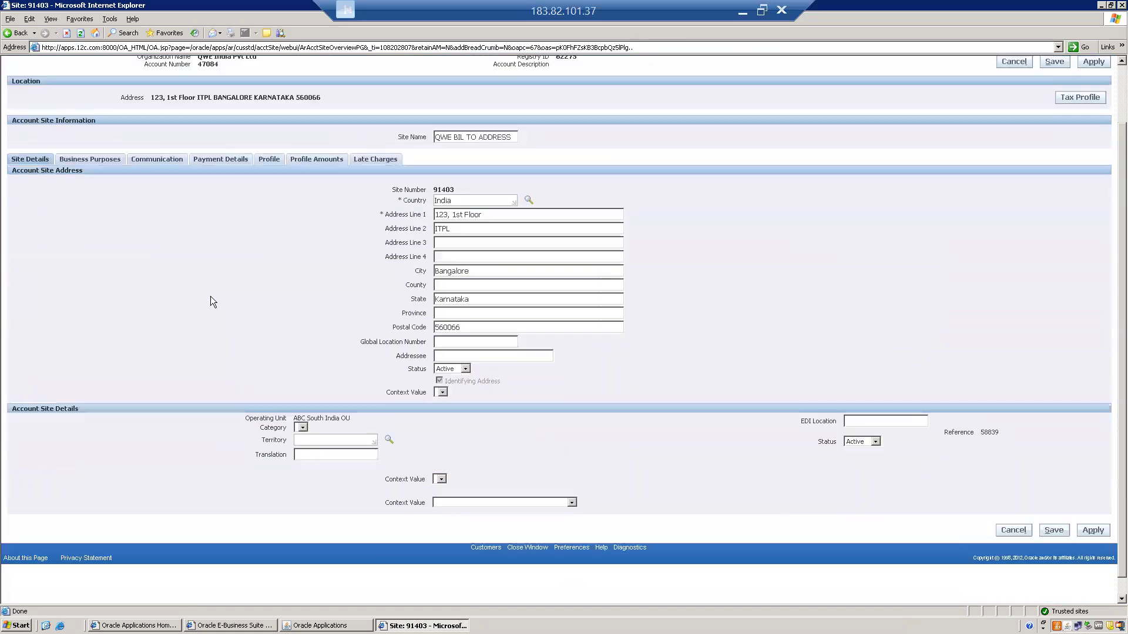
scroll(210, 297, up, 3)
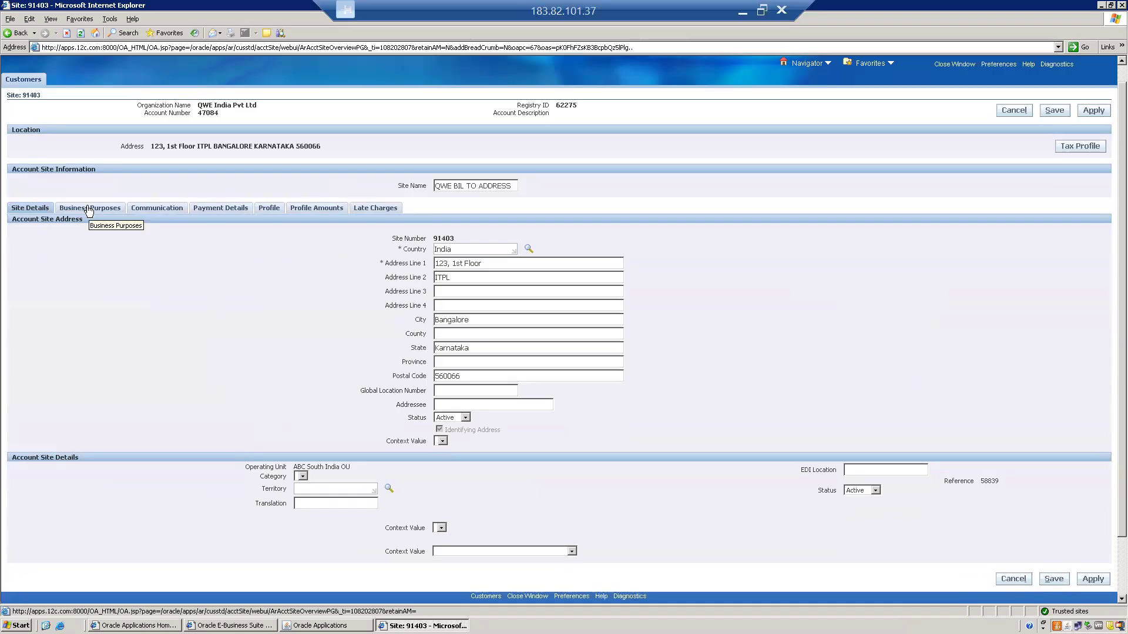
click(29, 210)
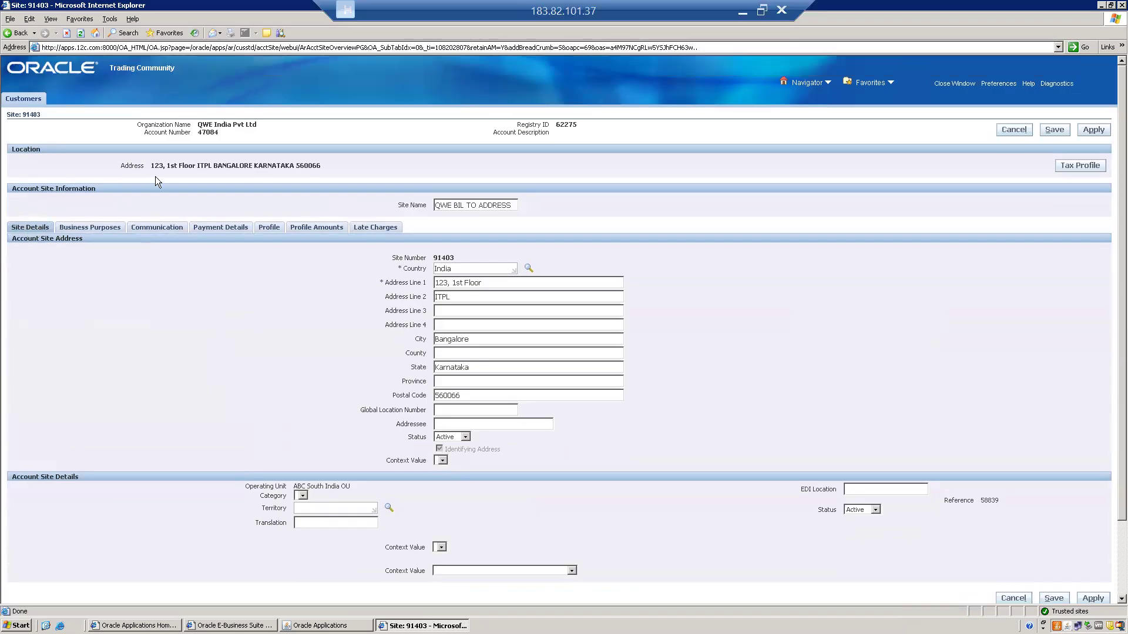
Return to the Customers page, search for organization names matching QWE%, and open the account details of QWE India Pvt Ltd
click(34, 100)
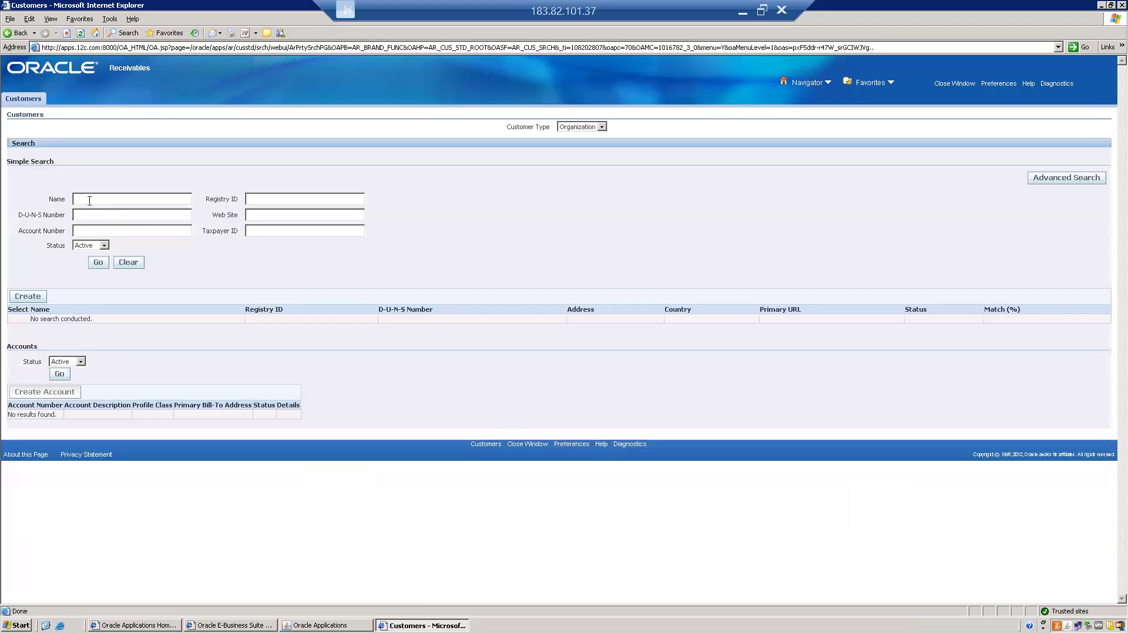
text(QWE%)
click(97, 264)
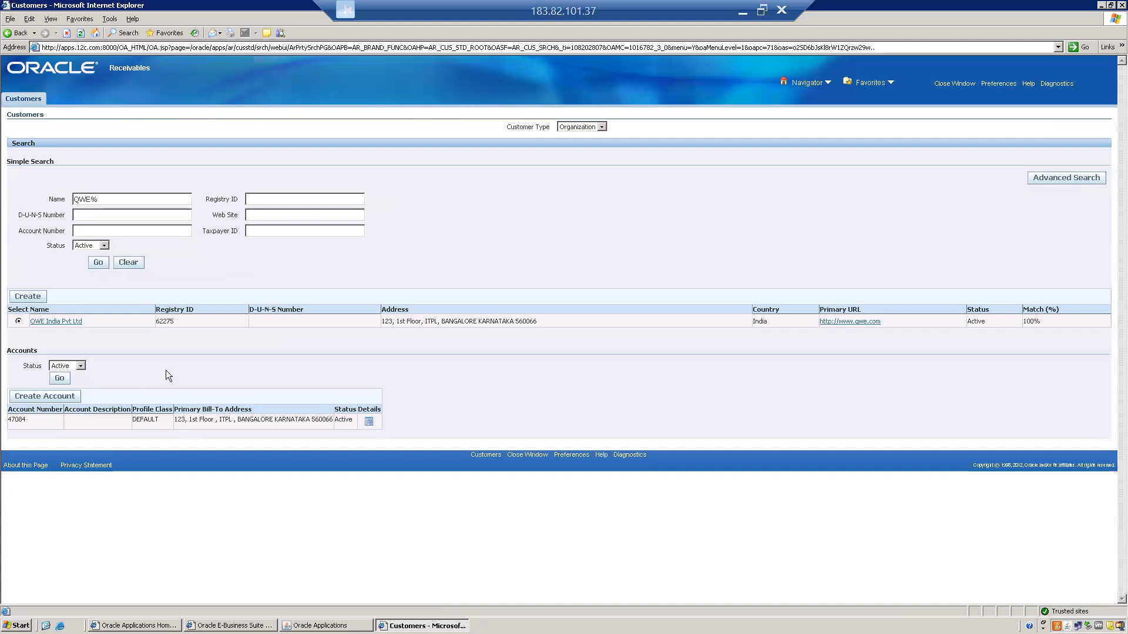
click(54, 399)
click(370, 423)
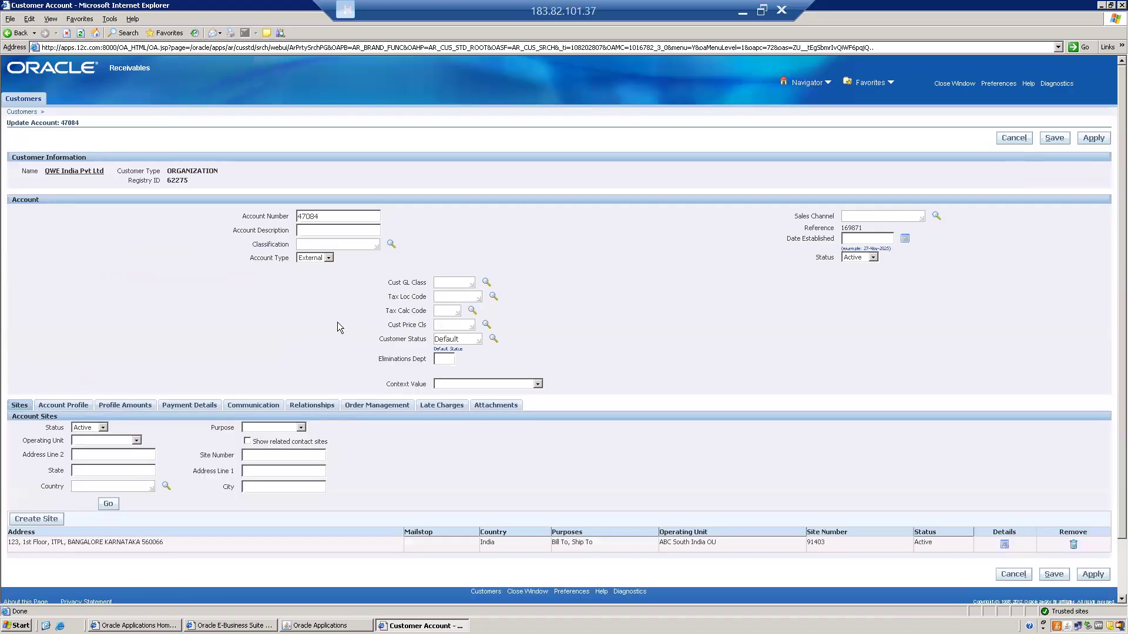
Review the QWE India Pvt Ltd account information and the operating unit assigned to its Bill To and Ship To site
click(192, 311)
scroll(191, 312, down, 2)
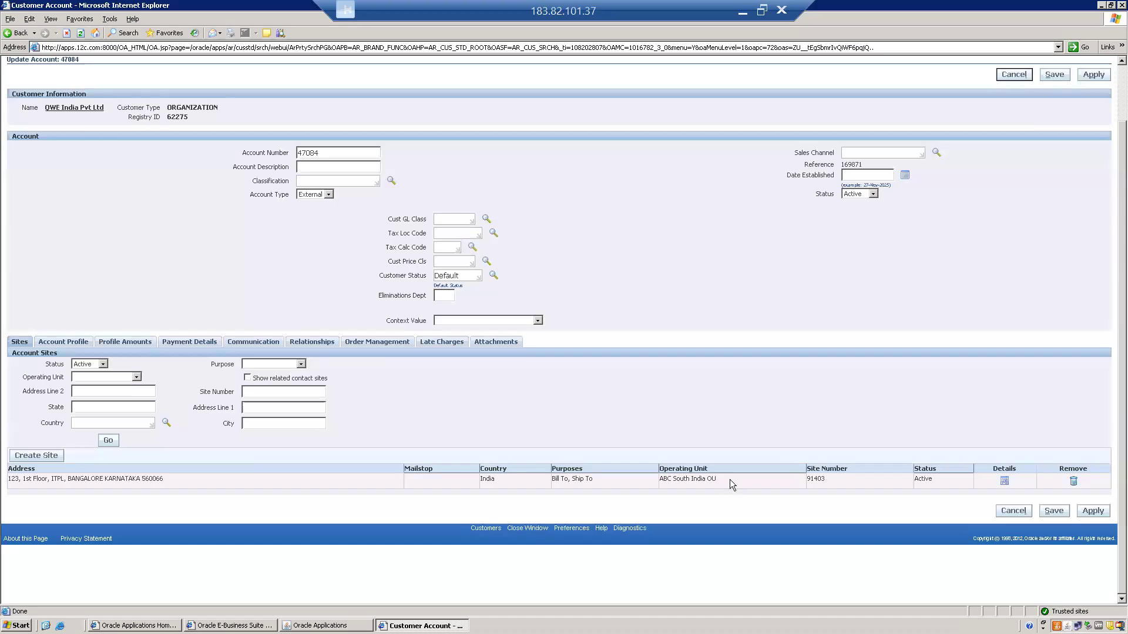
drag(729, 479, 661, 479)
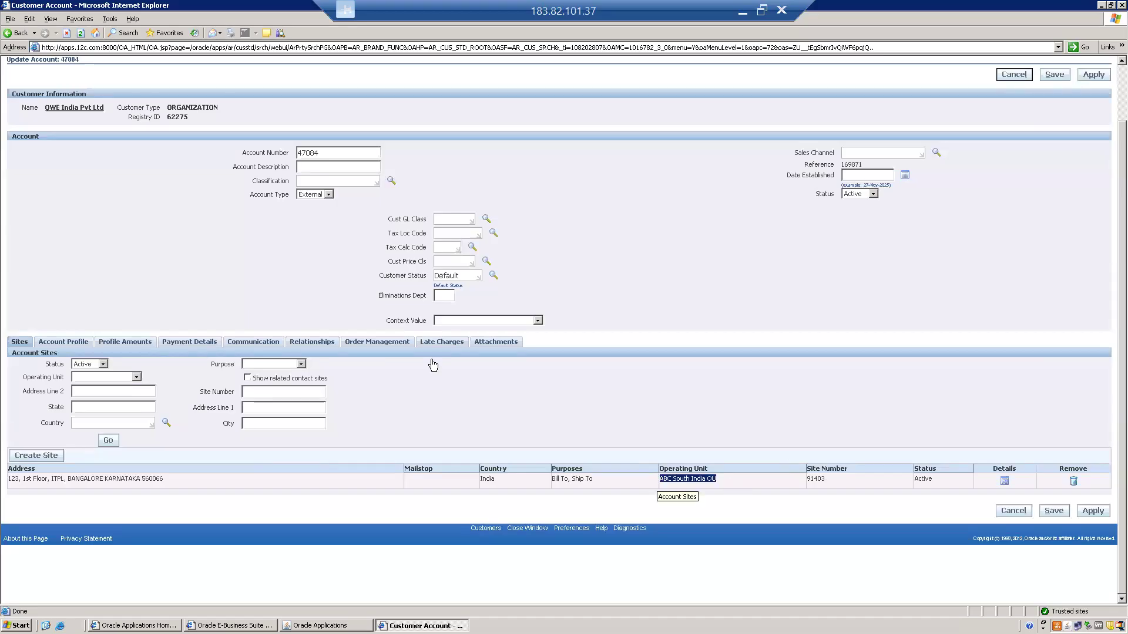
click(94, 183)
scroll(94, 184, up, 2)
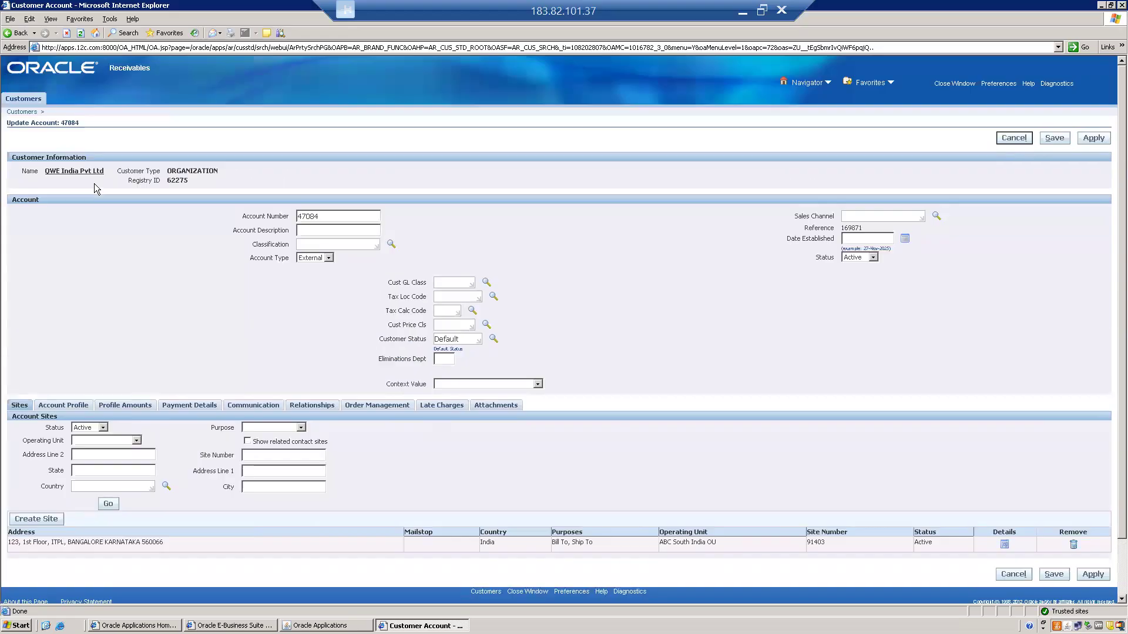
drag(7, 122, 572, 356)
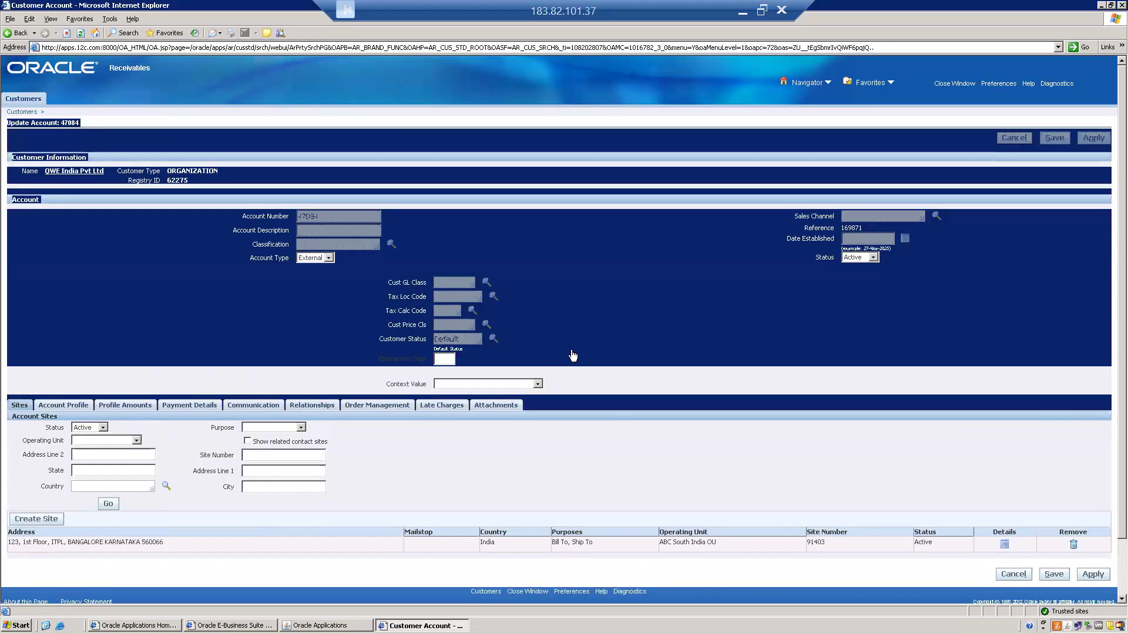
click(481, 467)
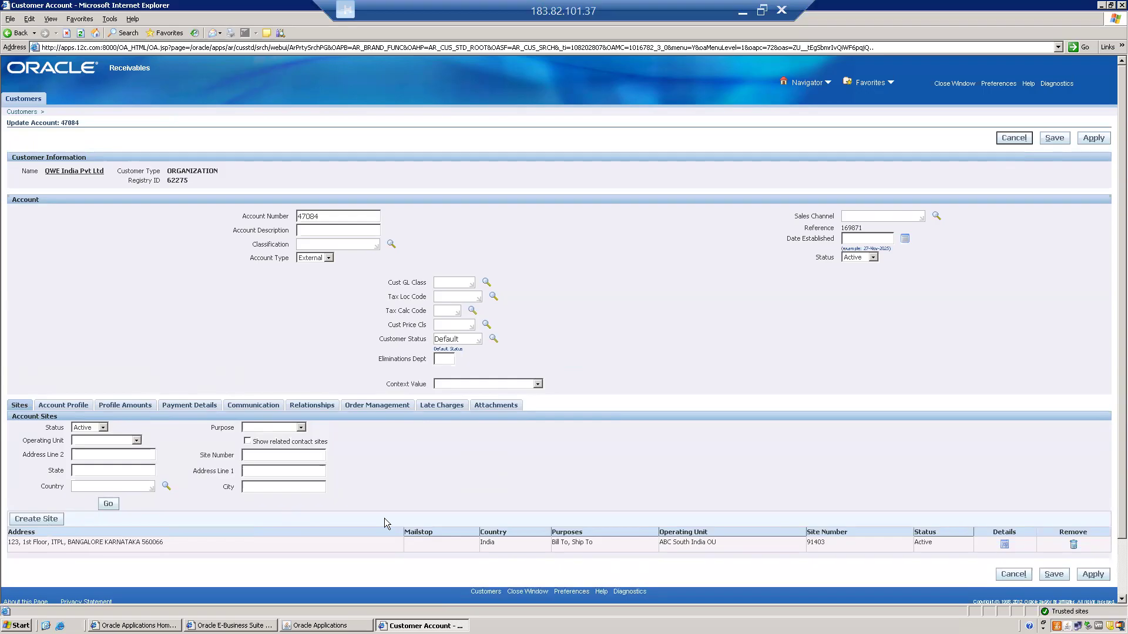
drag(660, 545, 720, 544)
click(663, 482)
Save the customer account and close the customer window
click(1054, 138)
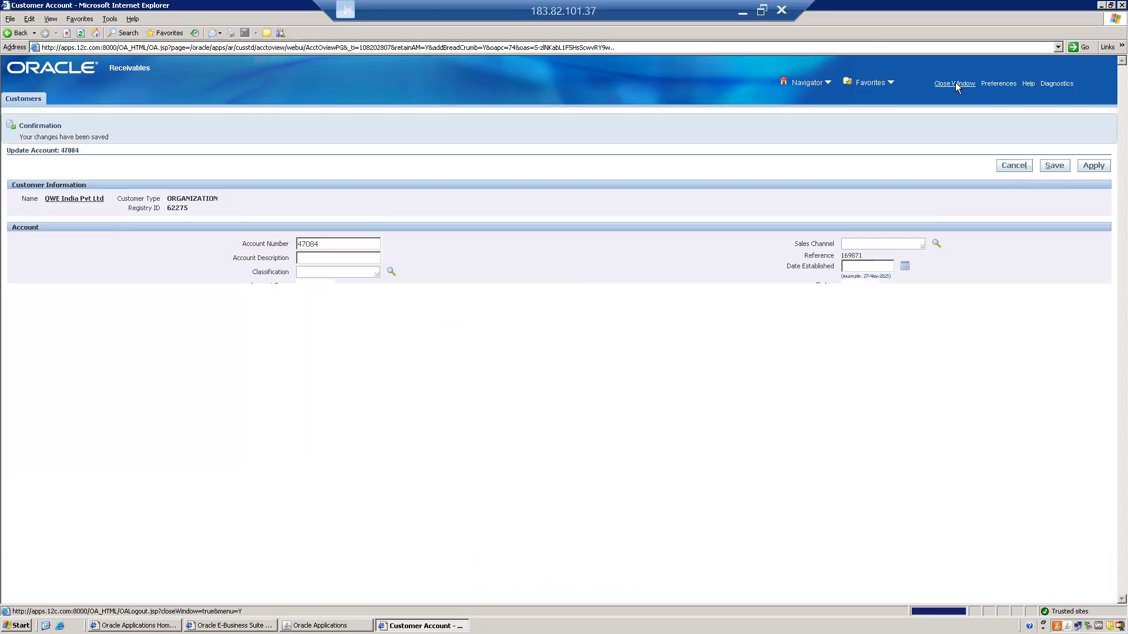
click(955, 83)
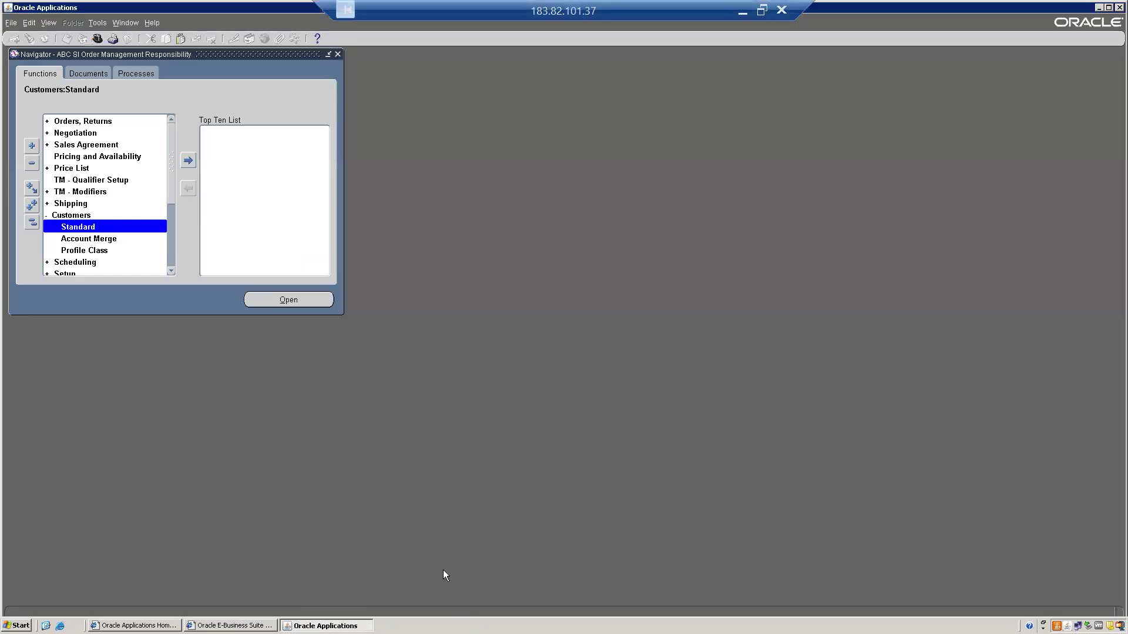
Switch to the Oracle SCM Topics spreadsheet and set the status of "Create few Customers" to Completed in C9
click(762, 10)
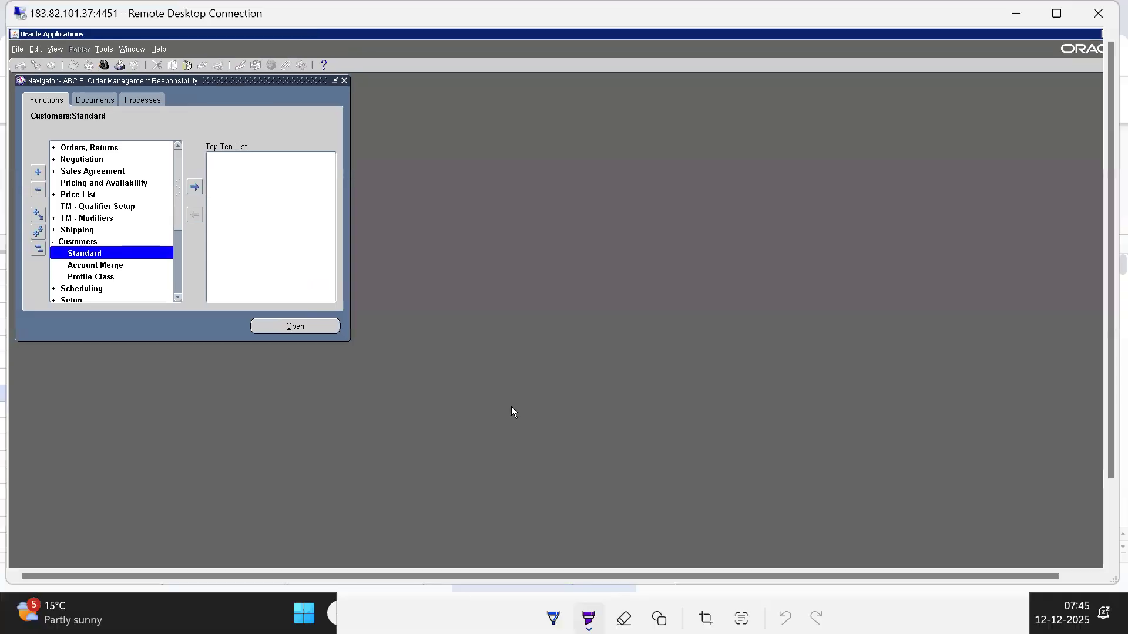
key(alt+Tab)
key(Tab)
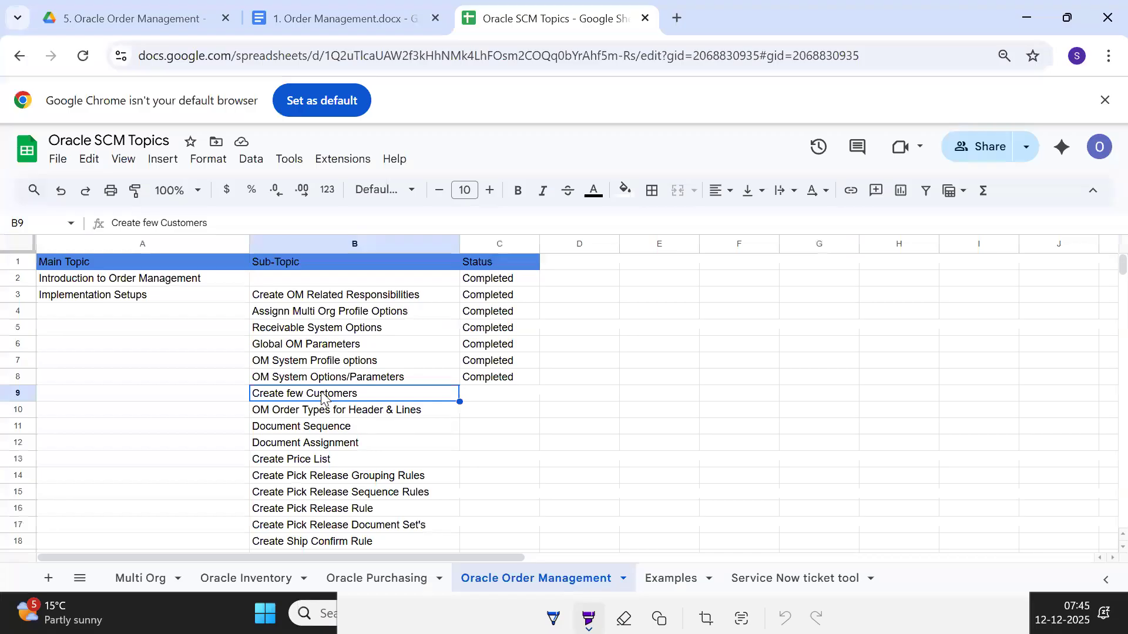
key(Tab)
text(Completed)
key(Return)
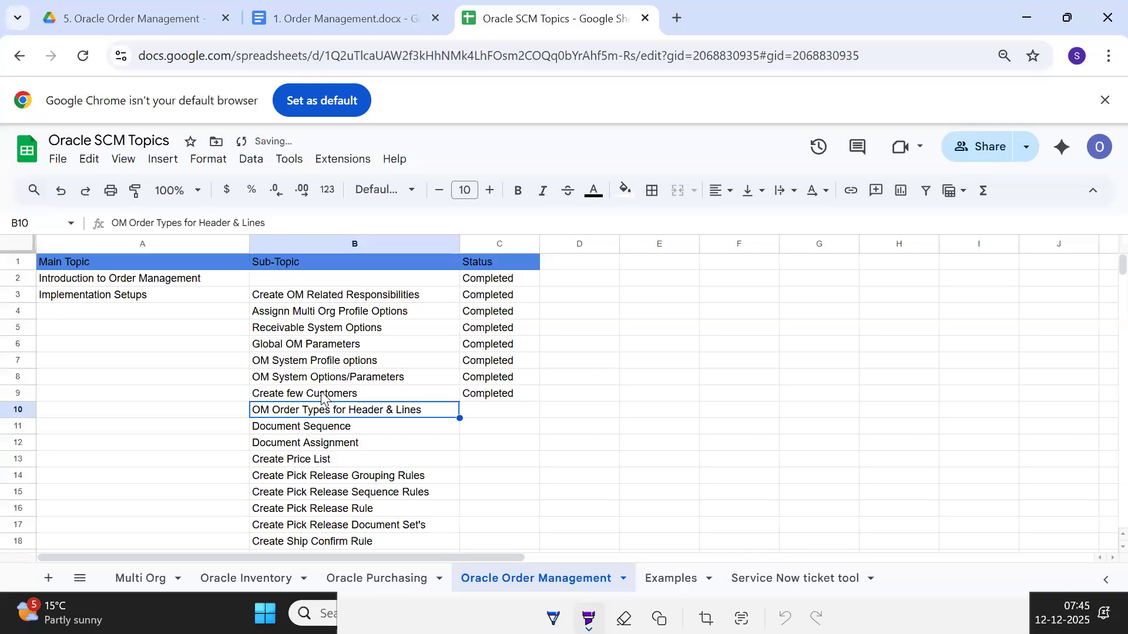
Review the implementation setup sub-topics without a status, from OM Order Types for Header & Lines in B10 through Define the Shipping Parameters in B22
key(shift+Down)
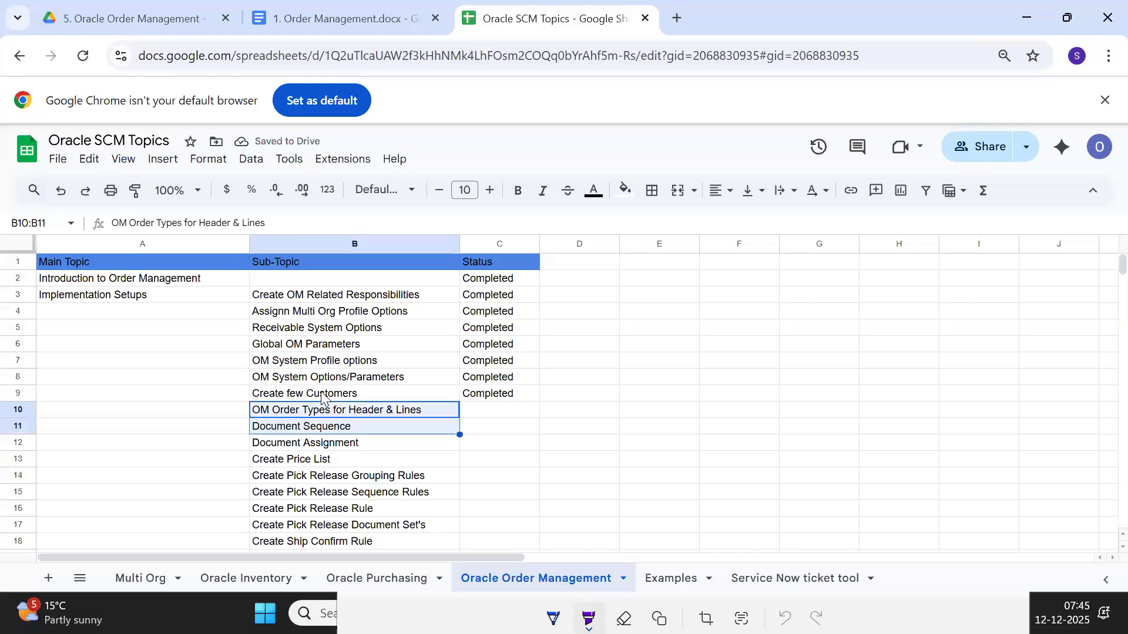
key(shift+Down)
key(shift+Down)
key(shift+Down)
key(shift+Down)
key(shift+Down)
key(shift+Down)
key(shift+Down)
key(shift+Down)
key(shift+Down)
key(shift+Down)
key(shift+Down)
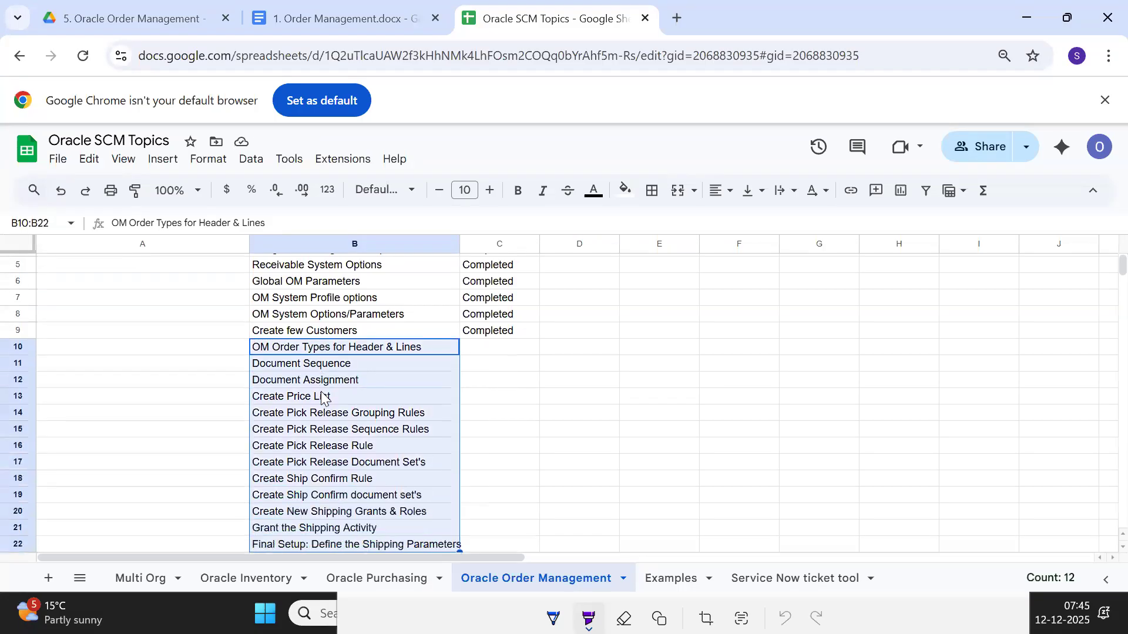
key(shift+Down)
key(shift+Up)
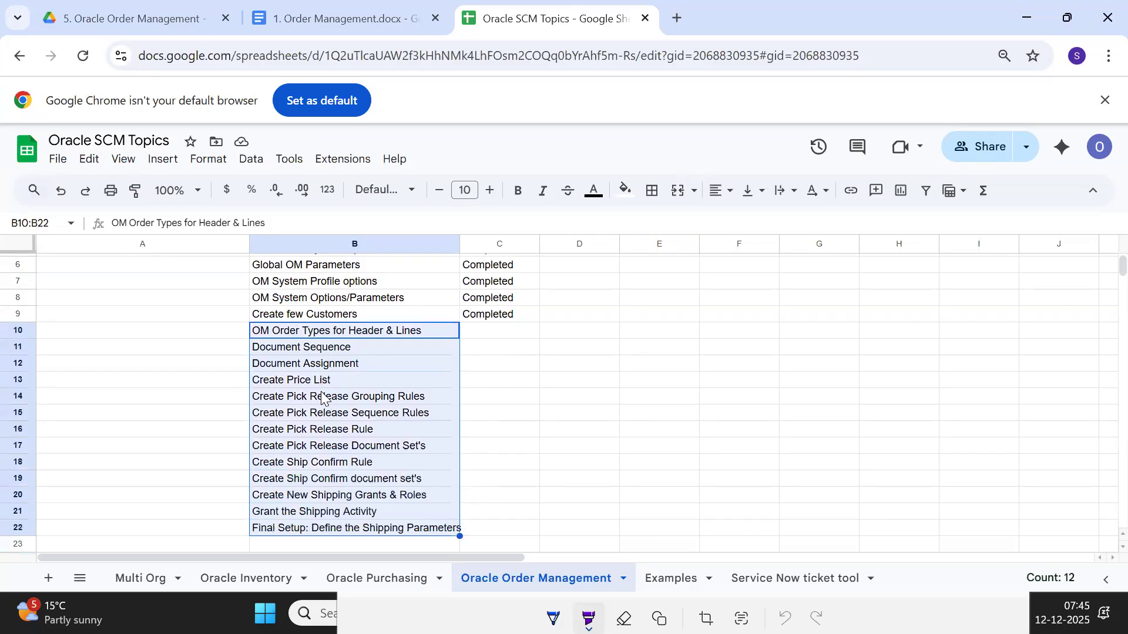
key(Right)
key(Left)
key(Up)
key(Up)
key(Up)
key(Up)
key(Up)
key(Up)
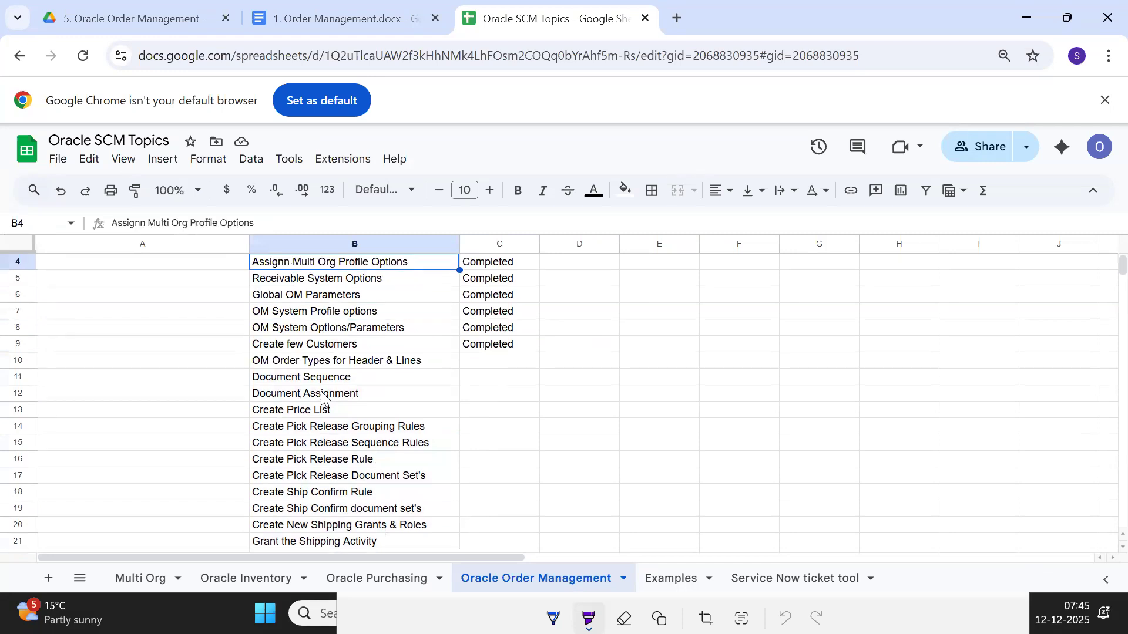
scroll(322, 400, up, 1)
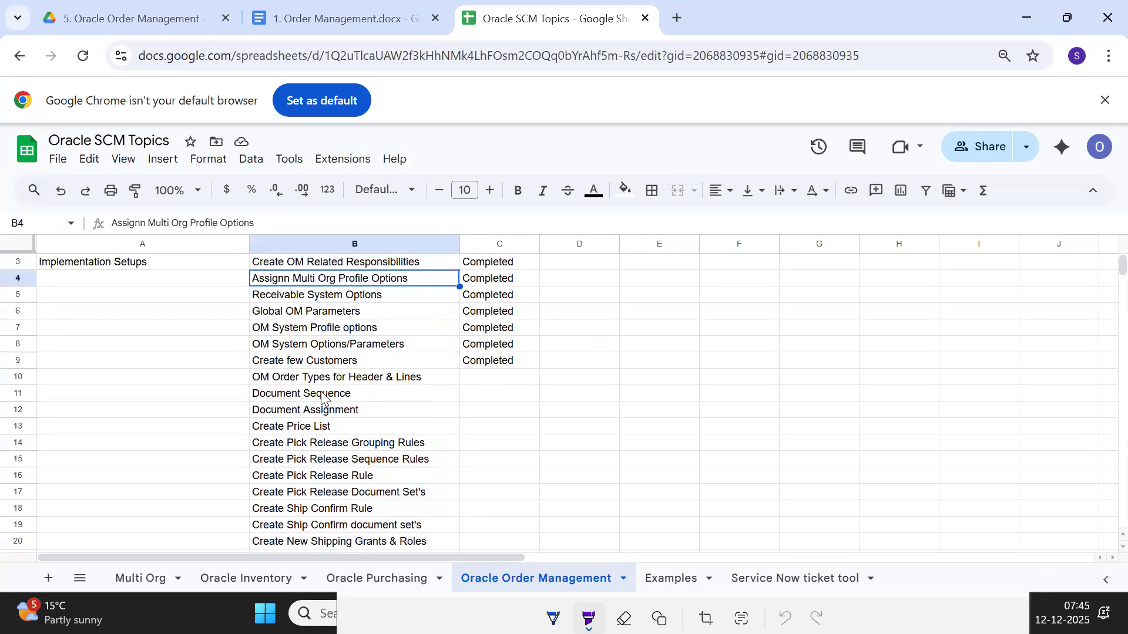
key(Up)
key(Up)
key(Down)
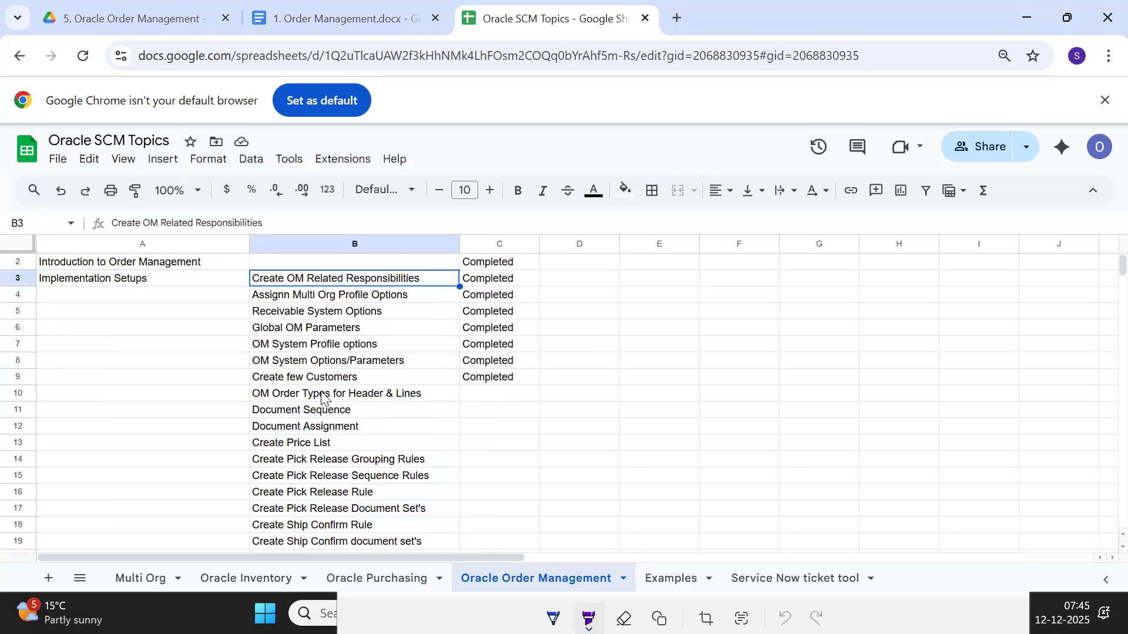
key(Up)
key(Up)
key(Down)
key(Down)
key(Down)
key(Down)
key(Down)
key(Down)
key(Down)
key(Down)
key(Down)
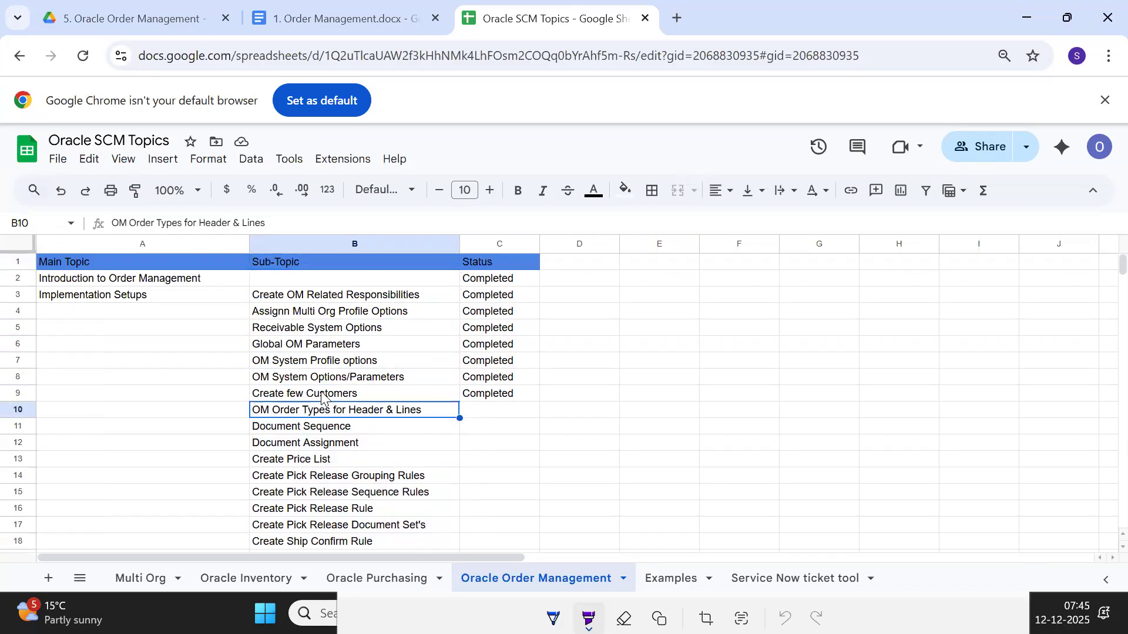
key(shift+Down)
key(shift+Down)
key(shift+Down)
key(shift+Down)
key(shift+Down)
key(shift+Down)
key(shift+Down)
key(shift+Down)
key(shift+Down)
key(shift+Down)
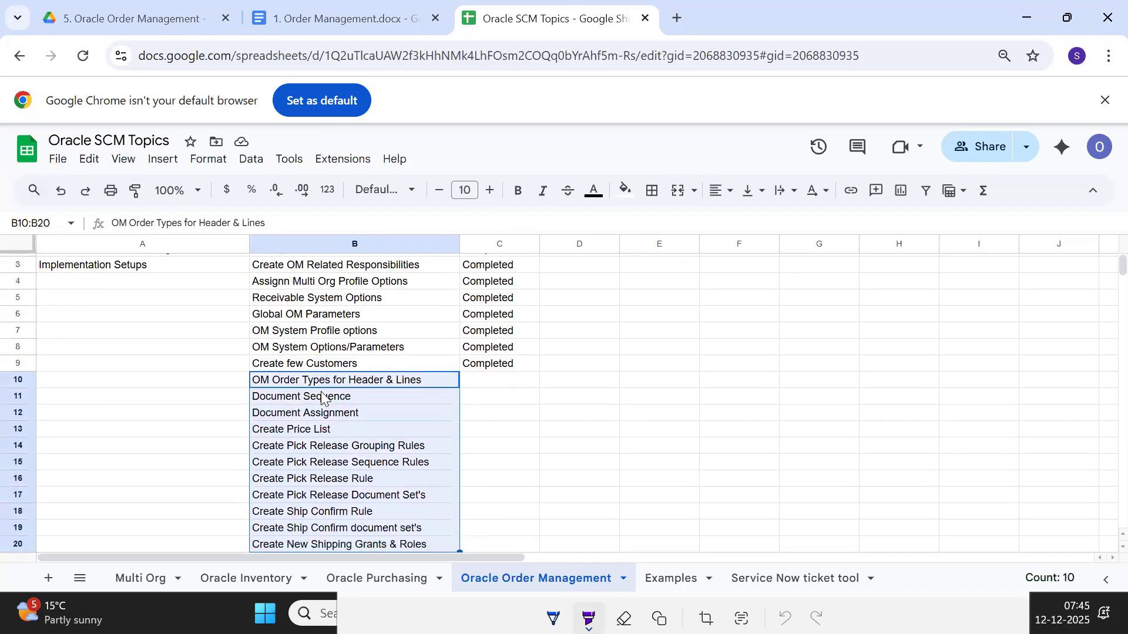
key(shift+Down)
key(shift+Down)
key(shift+Down)
key(shift+Up)
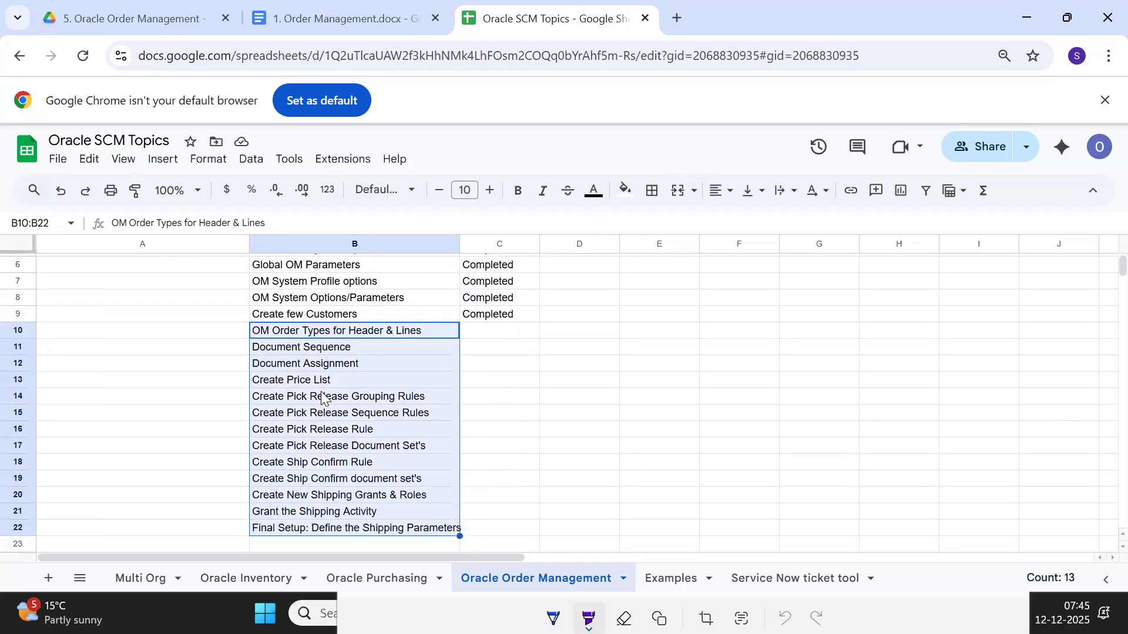
key(Right)
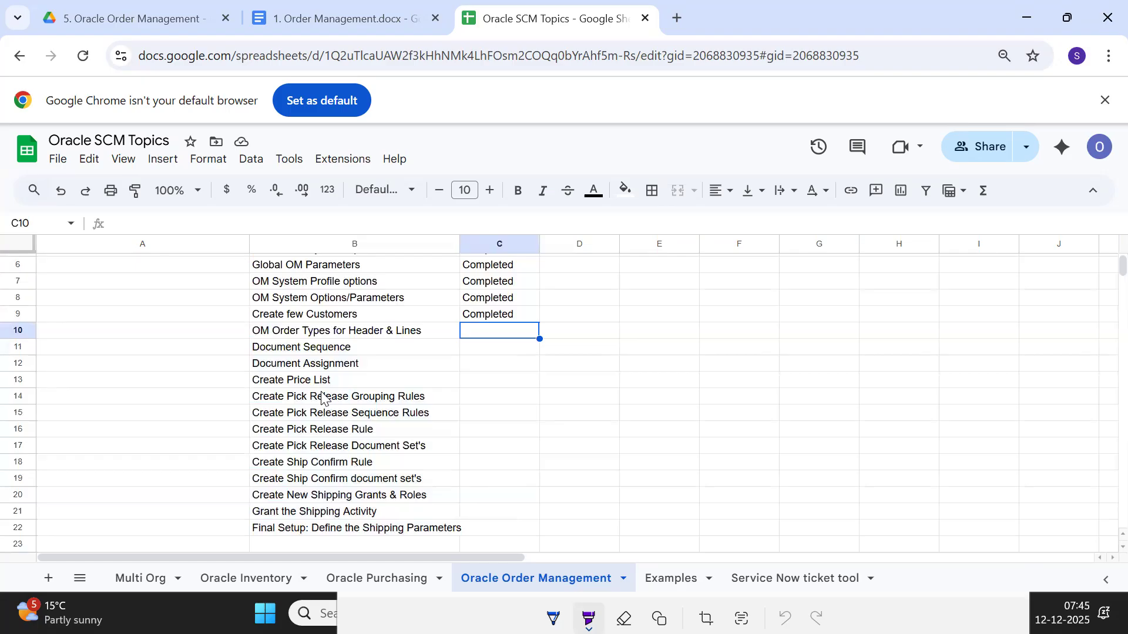
click(303, 335)
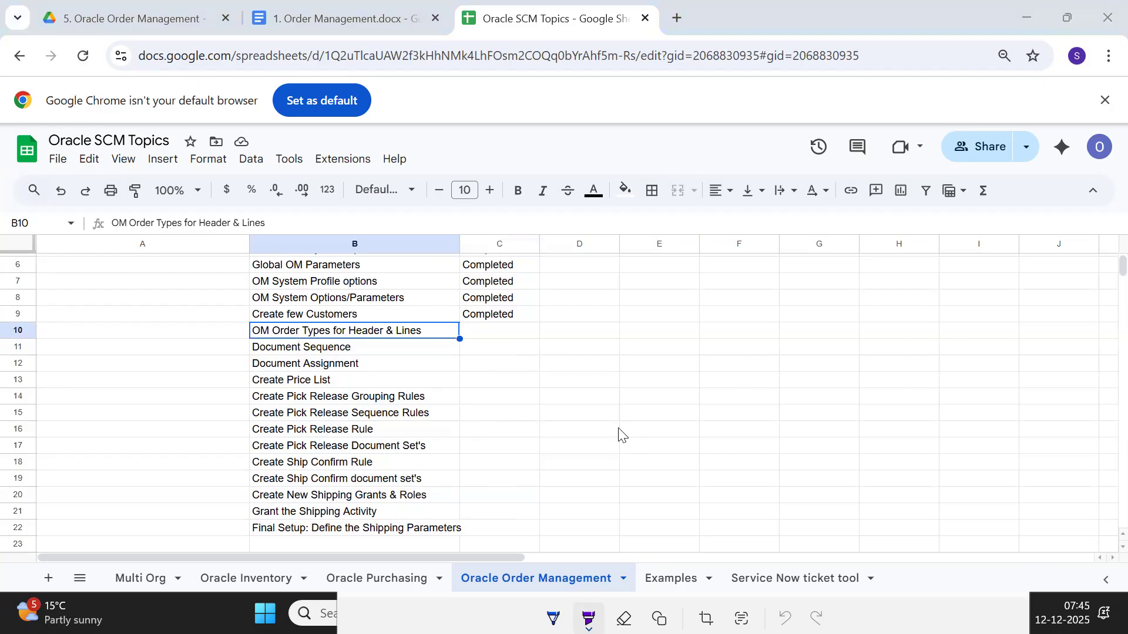
Switch to the Oracle Applications window, collapse all navigator functions and expand the Setup functions
key(alt+Tab)
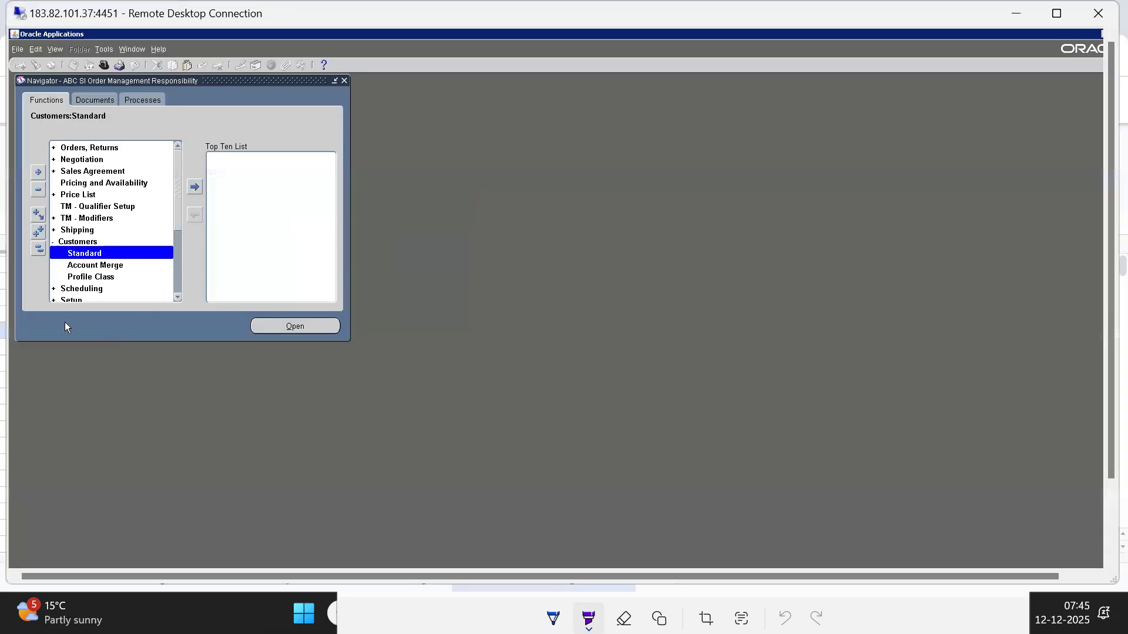
click(38, 249)
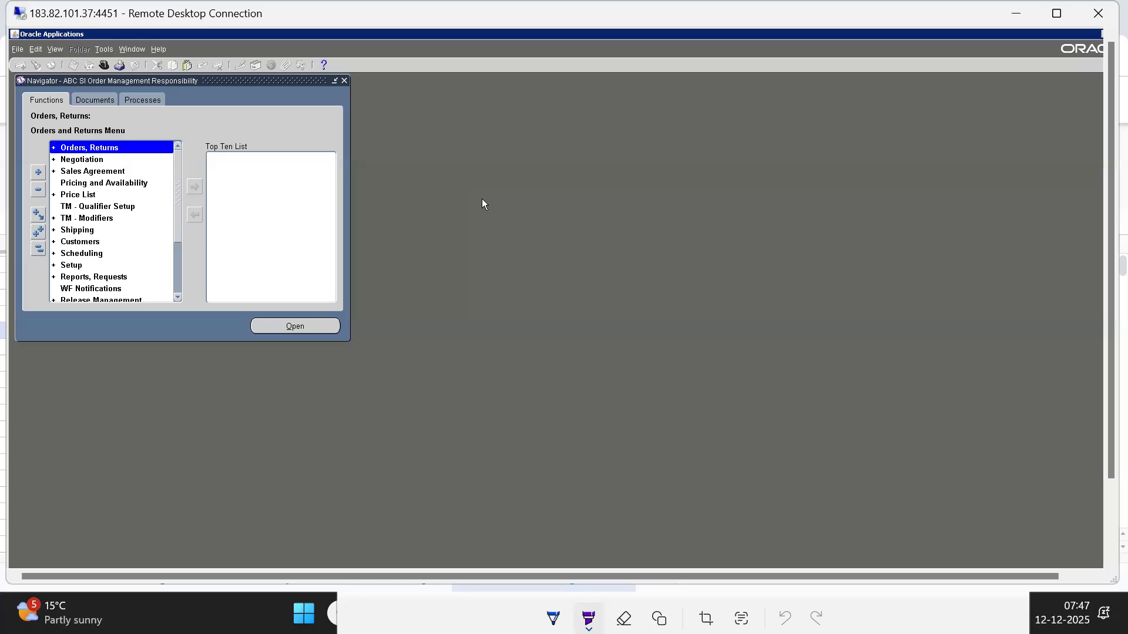
key(s)
key(o)
Open the Define form under Setup, Transaction Types, and reposition its window beside the function list
key(Down)
key(Down)
key(Down)
key(Down)
key(Down)
key(Down)
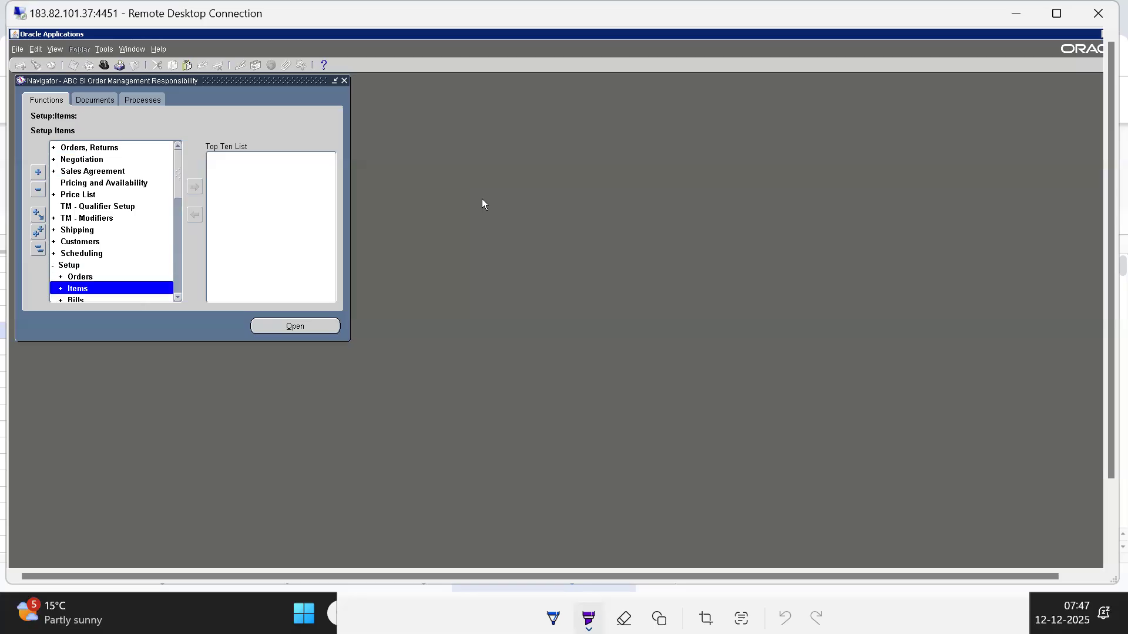
key(Down)
key(Down)
key(Down)
key(Down)
key(Down)
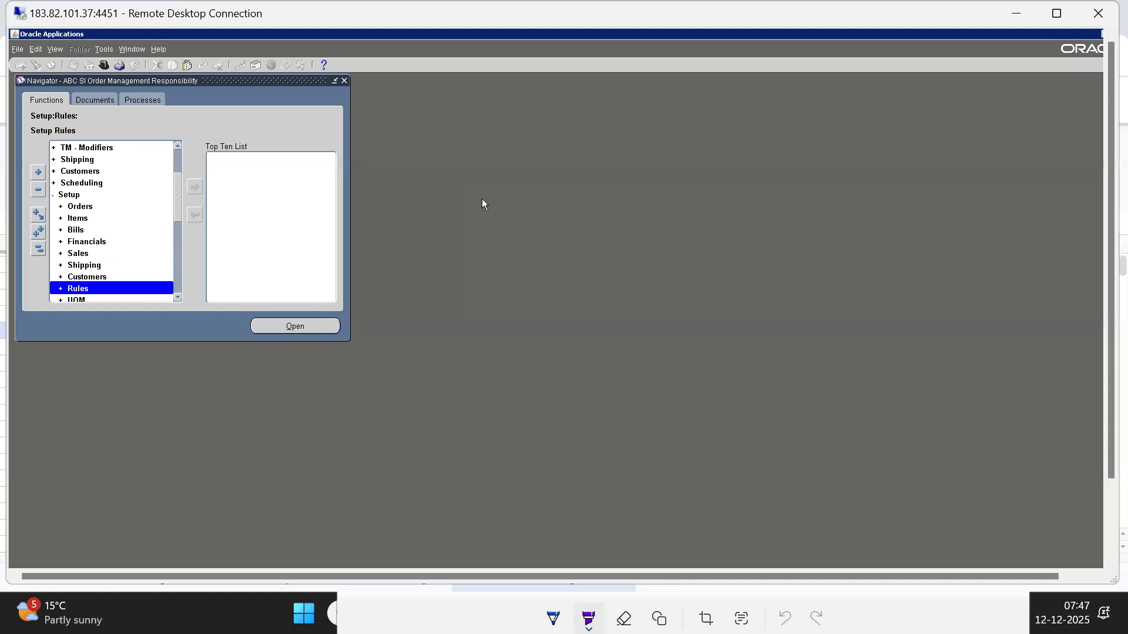
key(Down)
key(Down)
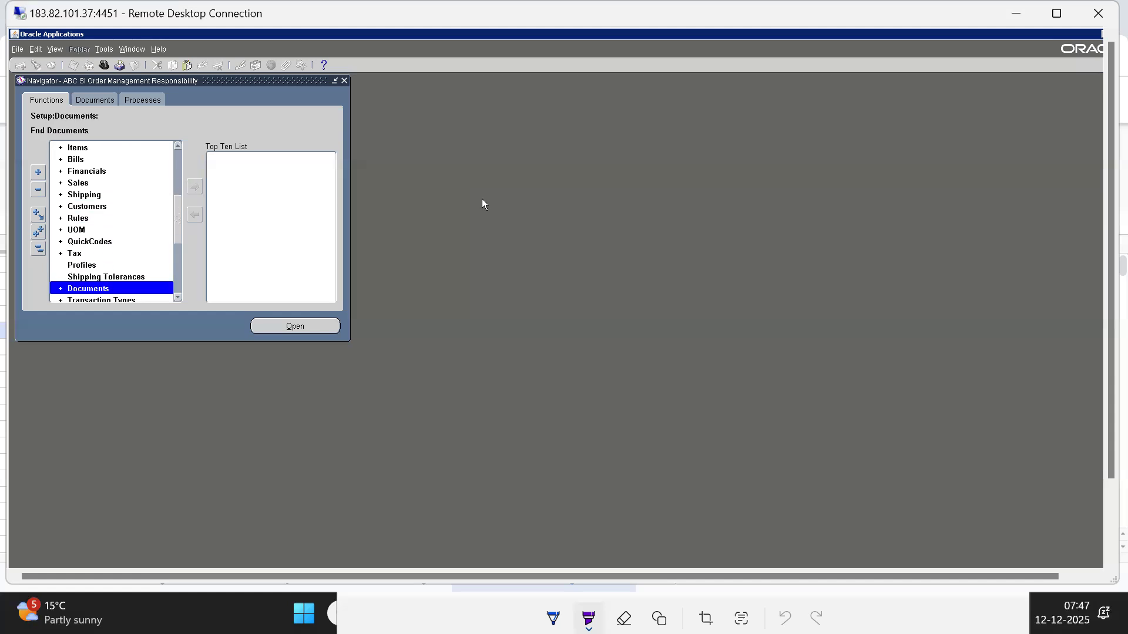
key(Down)
key(Down)
key(Up)
key(Return)
key(Down)
key(Down)
key(Down)
key(Up)
key(Up)
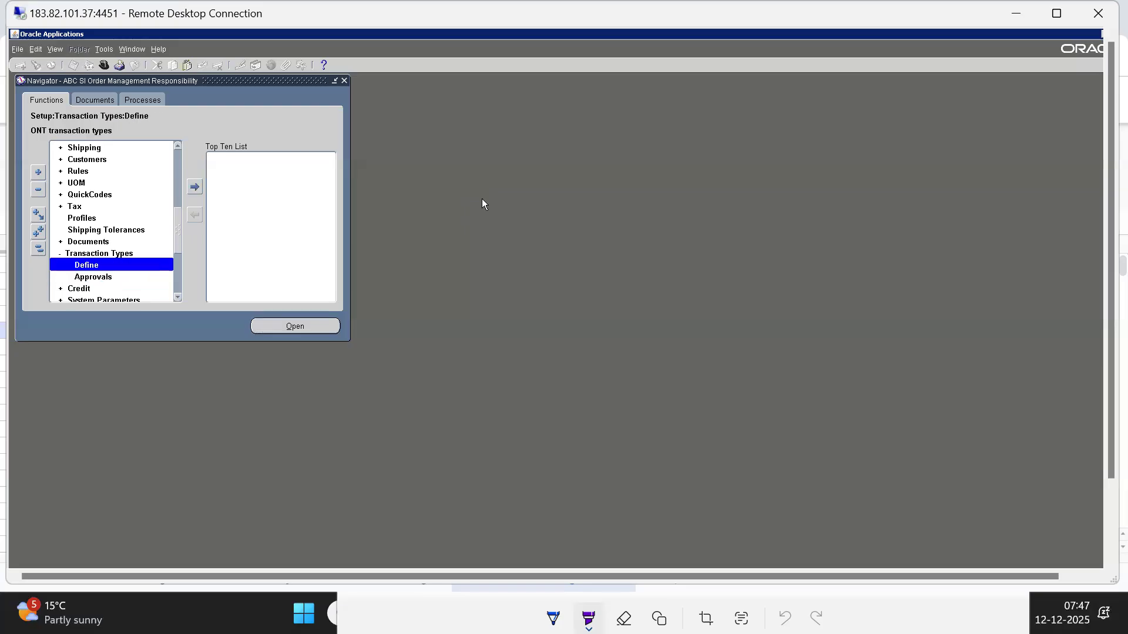
key(Return)
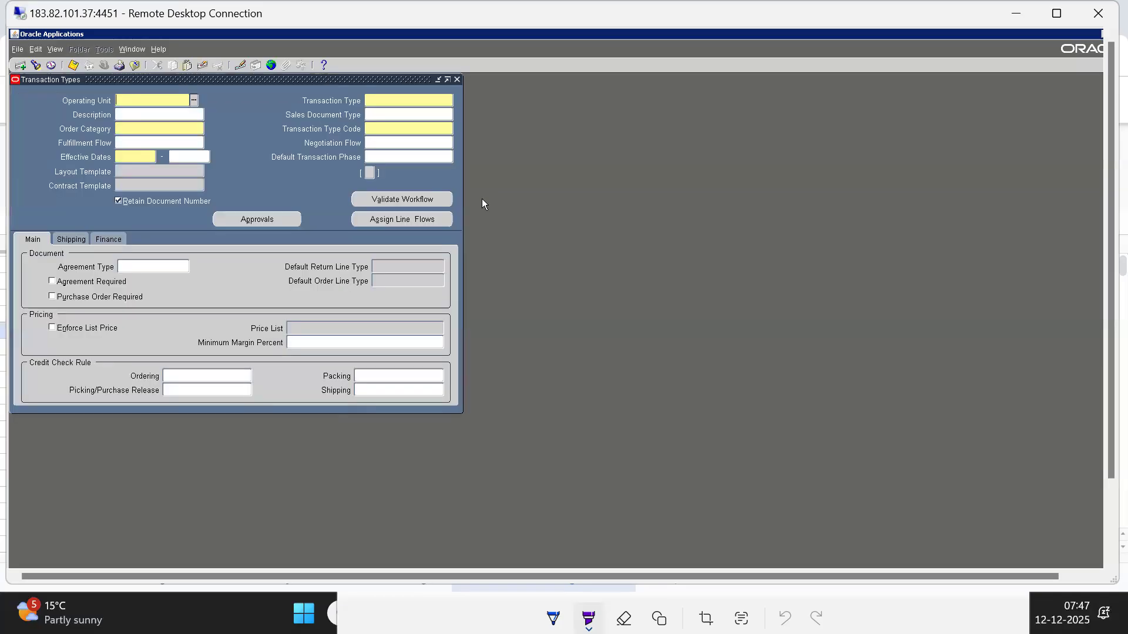
drag(216, 82, 510, 190)
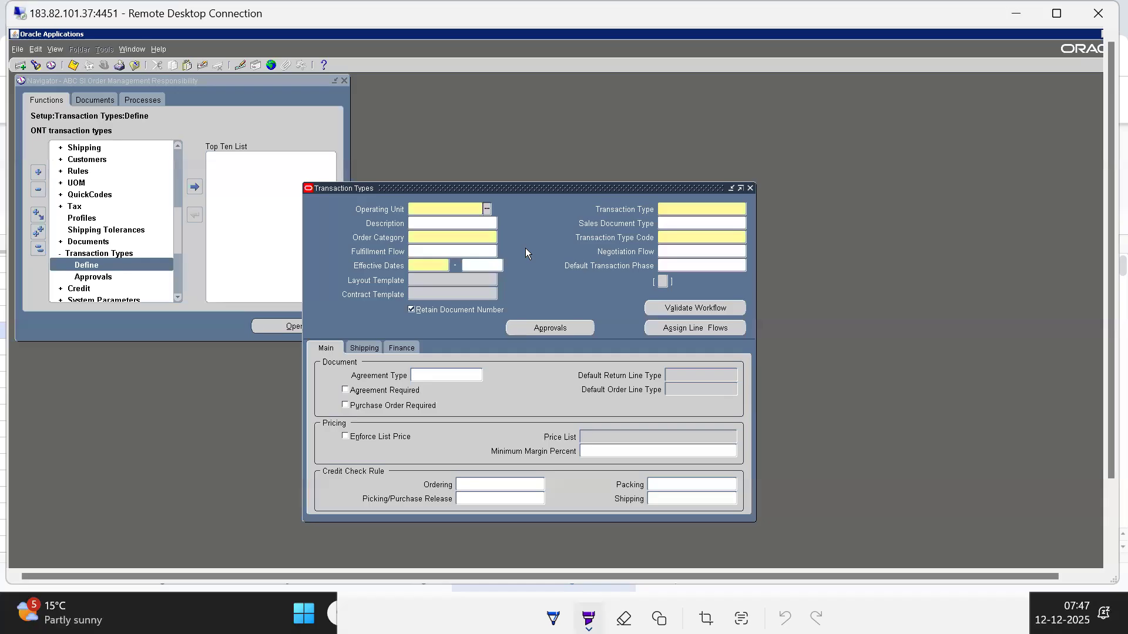
drag(486, 189, 387, 137)
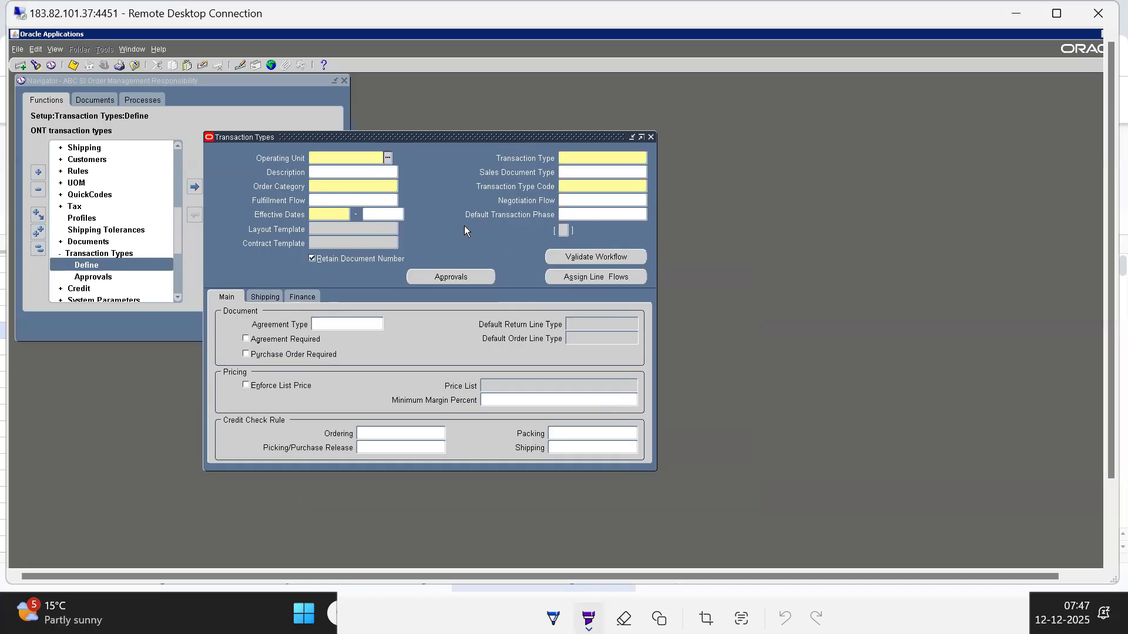
Set the operating unit to ABC South India OU and name the transaction type ABC STD LINE TYPE
click(363, 176)
key(Down)
key(Return)
click(581, 162)
text(A)
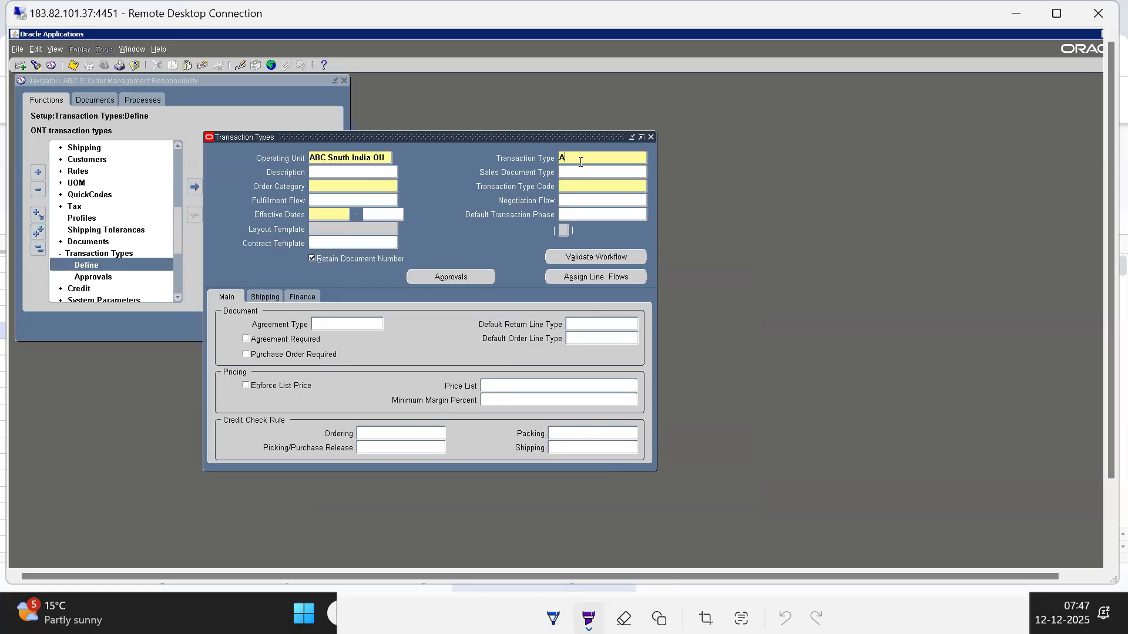
text(BC STD LINE TYPE)
Copy the transaction type name ABC STD LINE TYPE into its description
triple_click(595, 159)
key(ctrl+c)
click(346, 173)
key(ctrl+v)
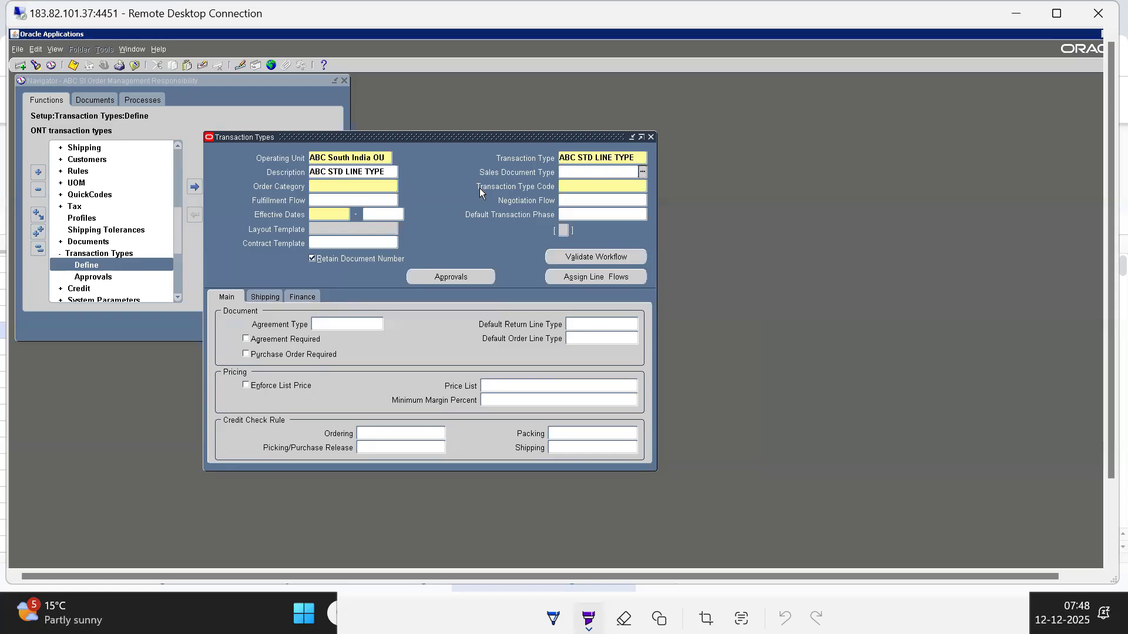
Set the sales document type of ABC STD LINE TYPE to Sales Order
key(ctrl+l)
key(Down)
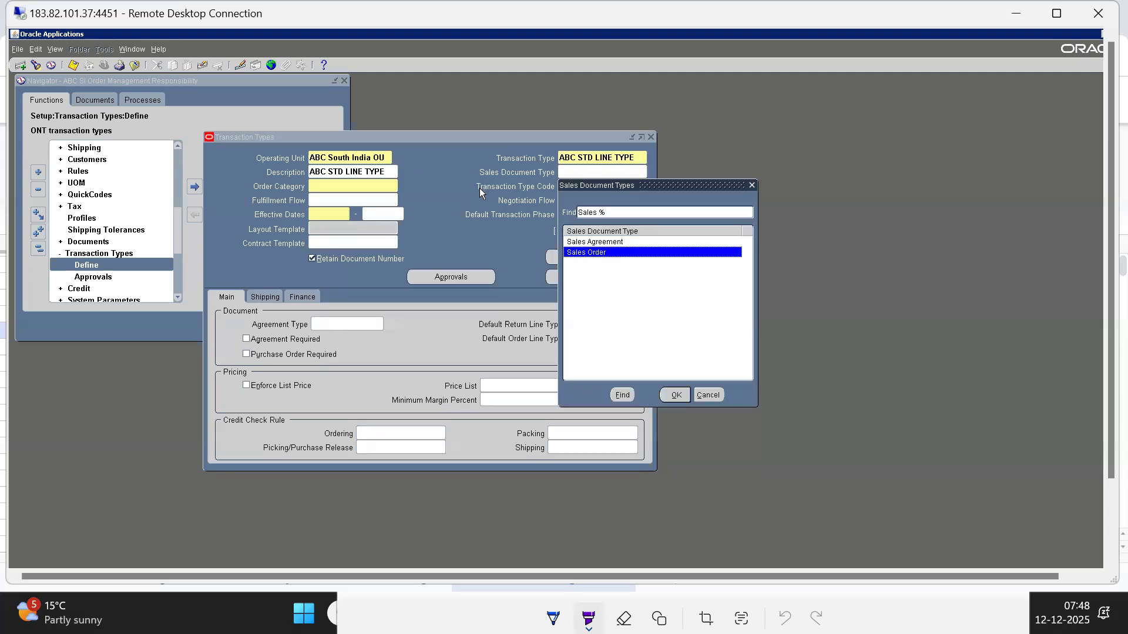
key(Up)
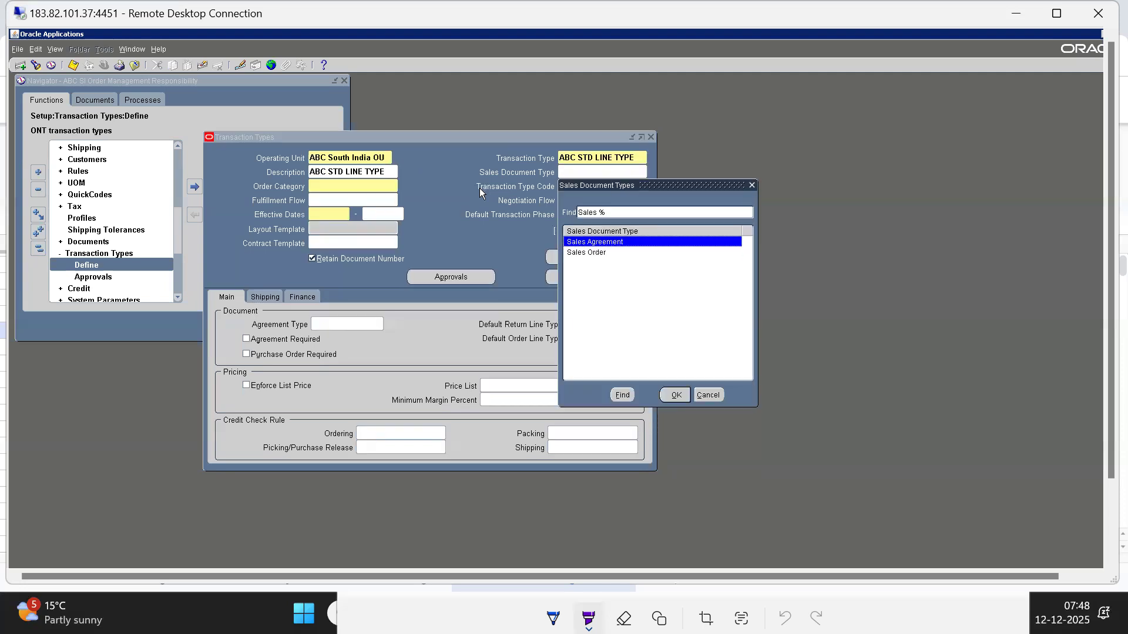
key(Down)
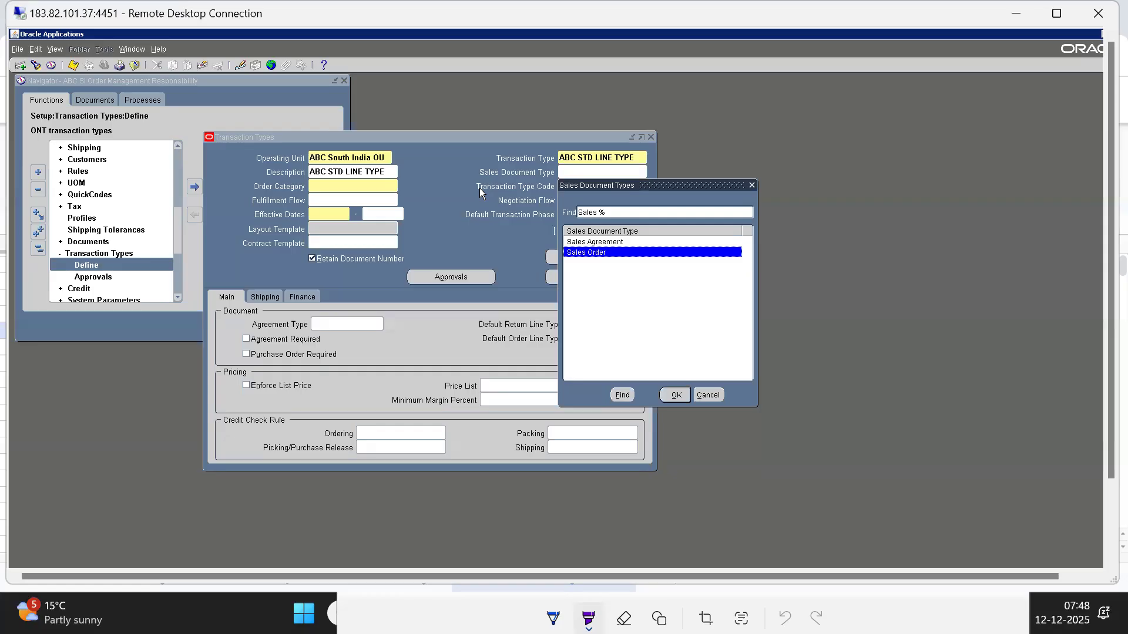
double_click(579, 253)
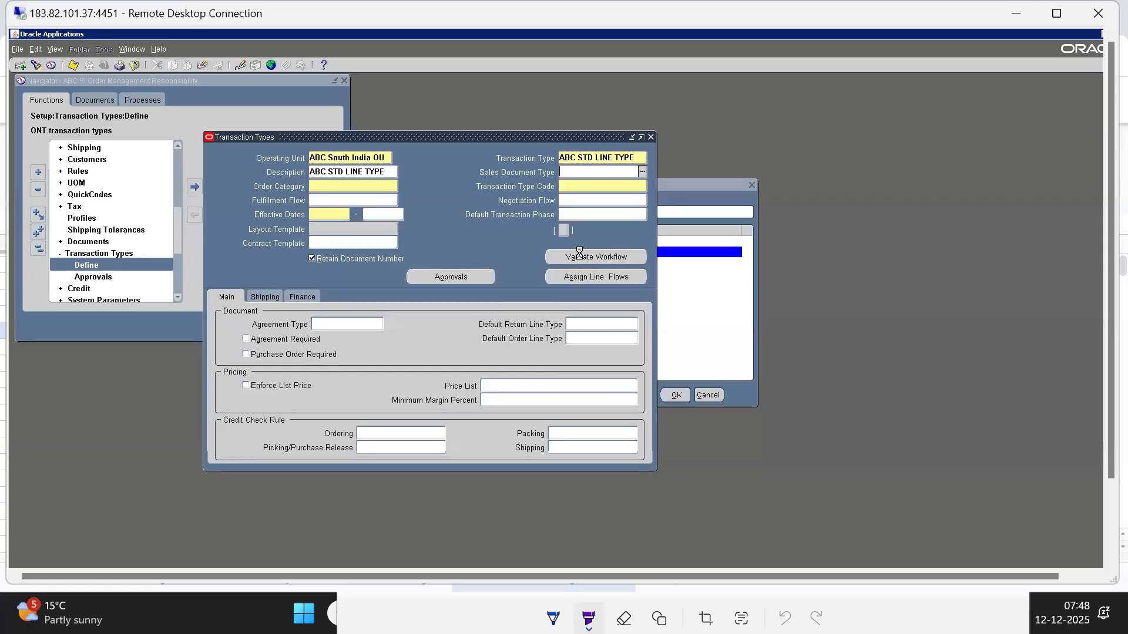
Review the sales document type choices Sales Agreement and Sales Order again, keeping Sales Order
click(593, 172)
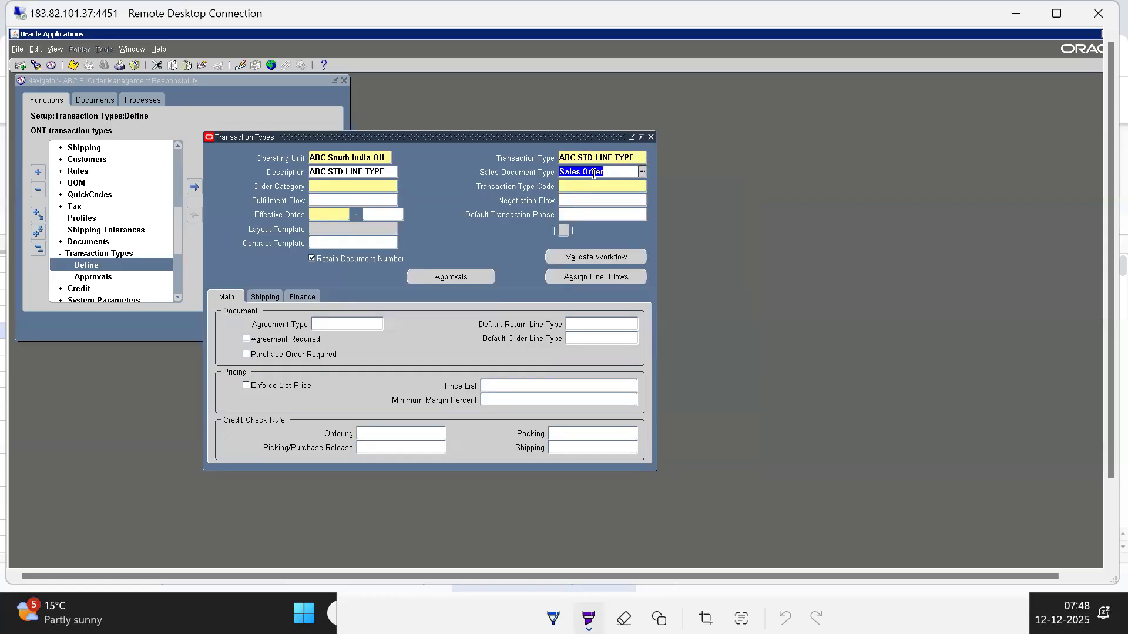
double_click(593, 172)
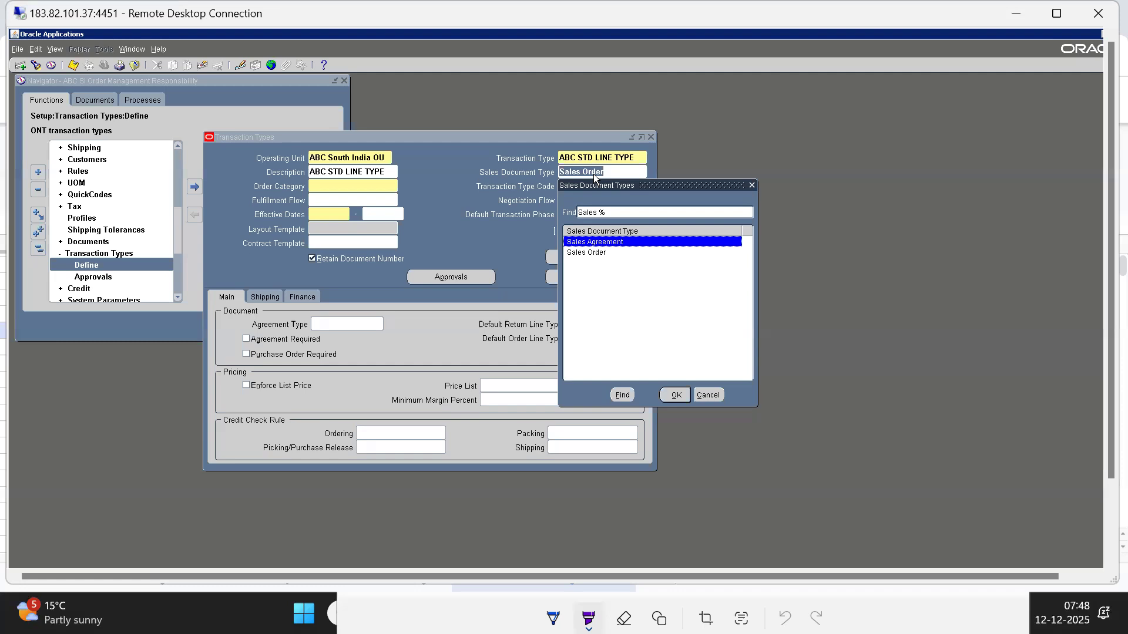
key(Down)
key(Up)
key(Down)
key(Up)
key(Down)
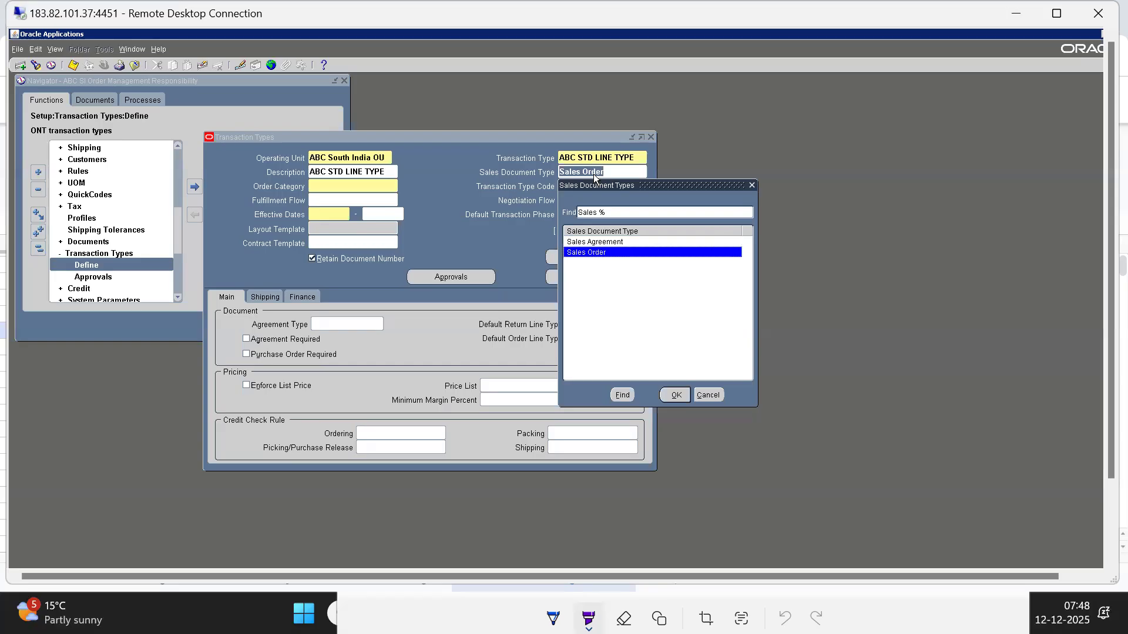
key(Return)
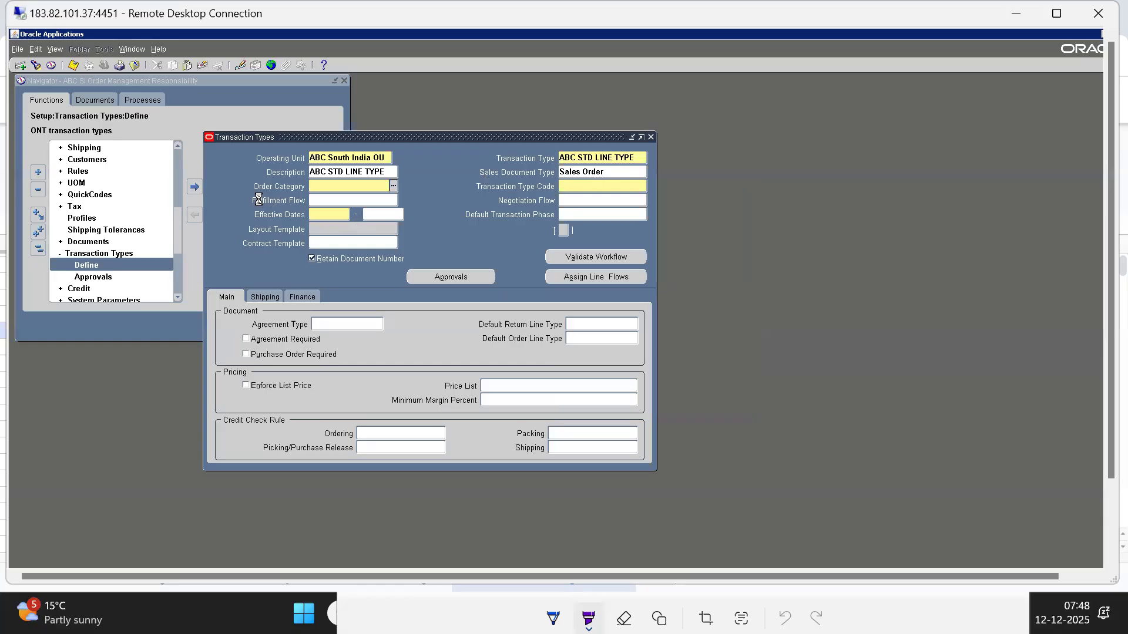
Compare the order categories Mixed, Order and Return, and set the order category to Order
key(ctrl+l)
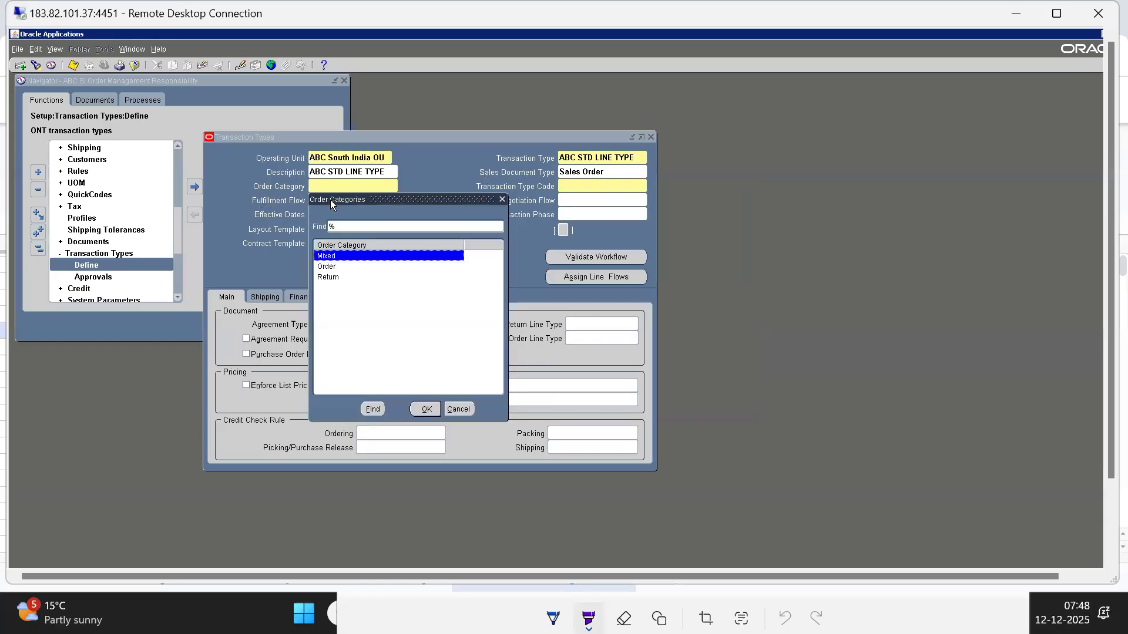
click(322, 268)
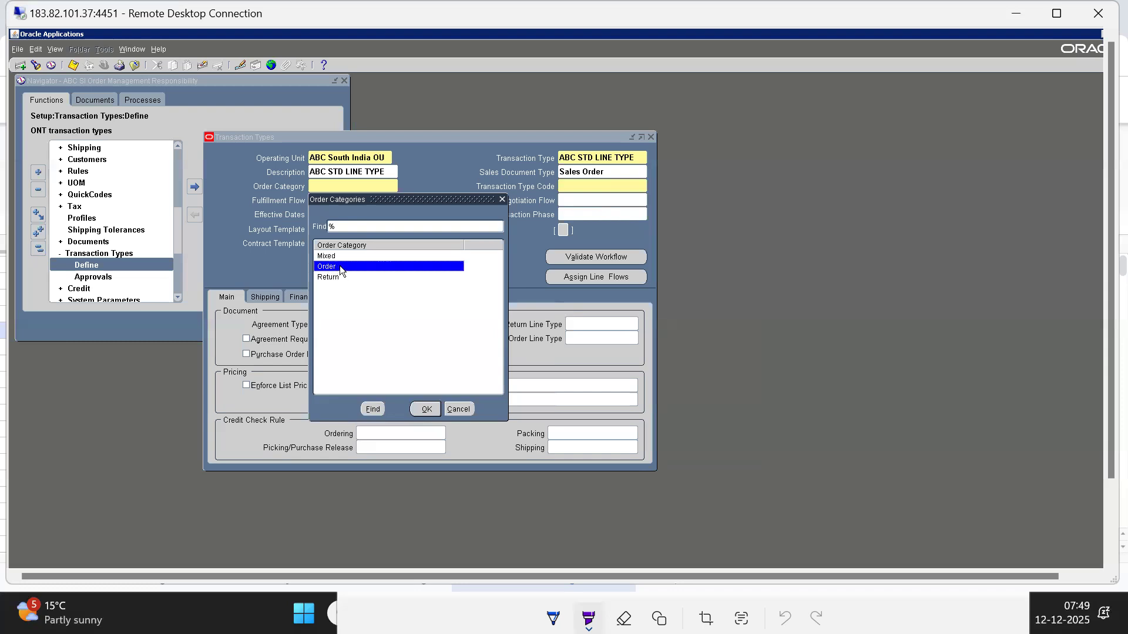
click(329, 280)
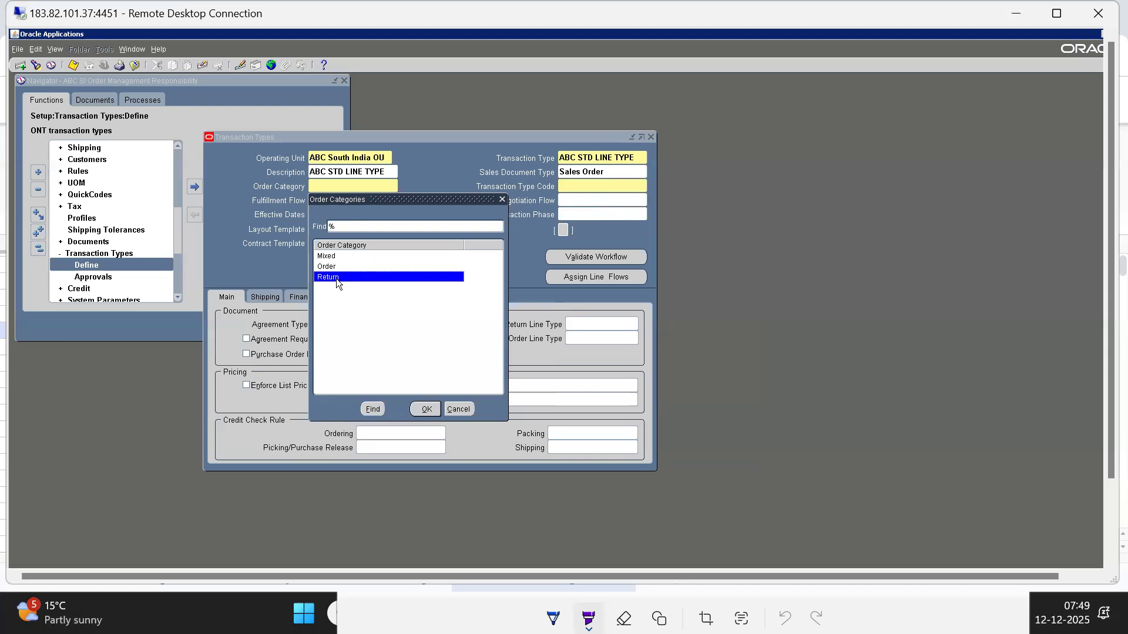
click(326, 268)
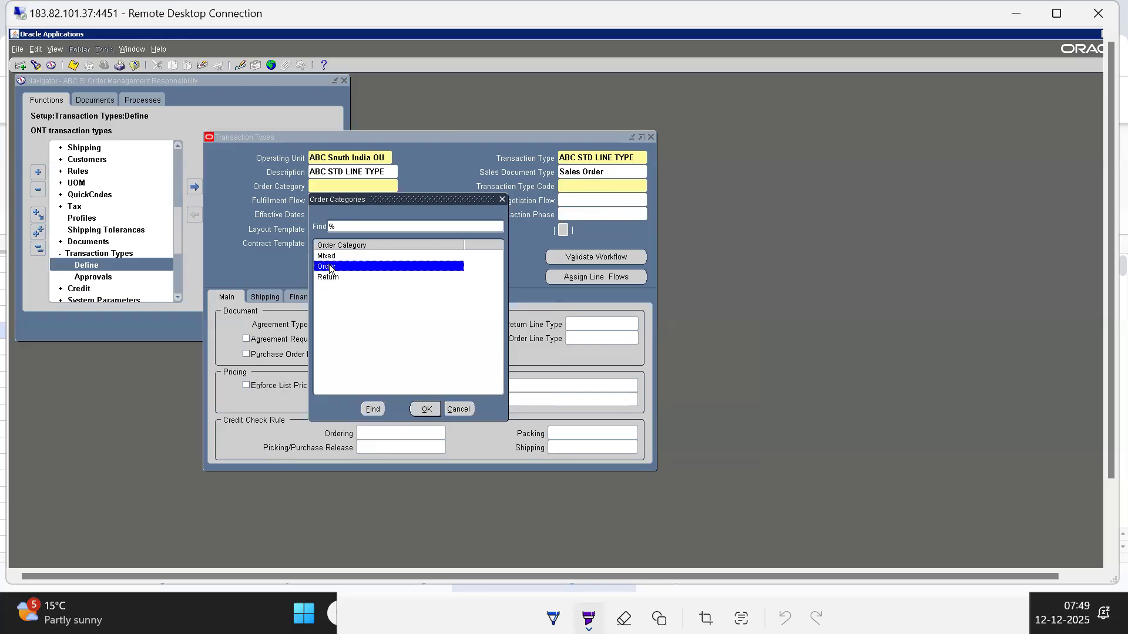
click(328, 277)
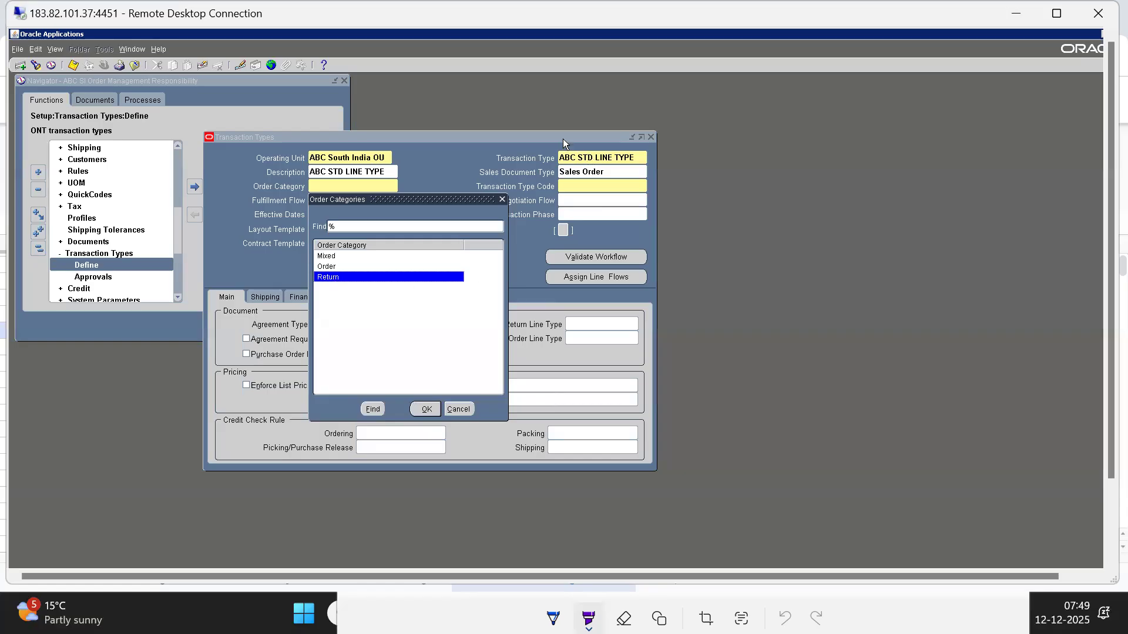
click(325, 257)
click(326, 267)
key(Down)
key(Up)
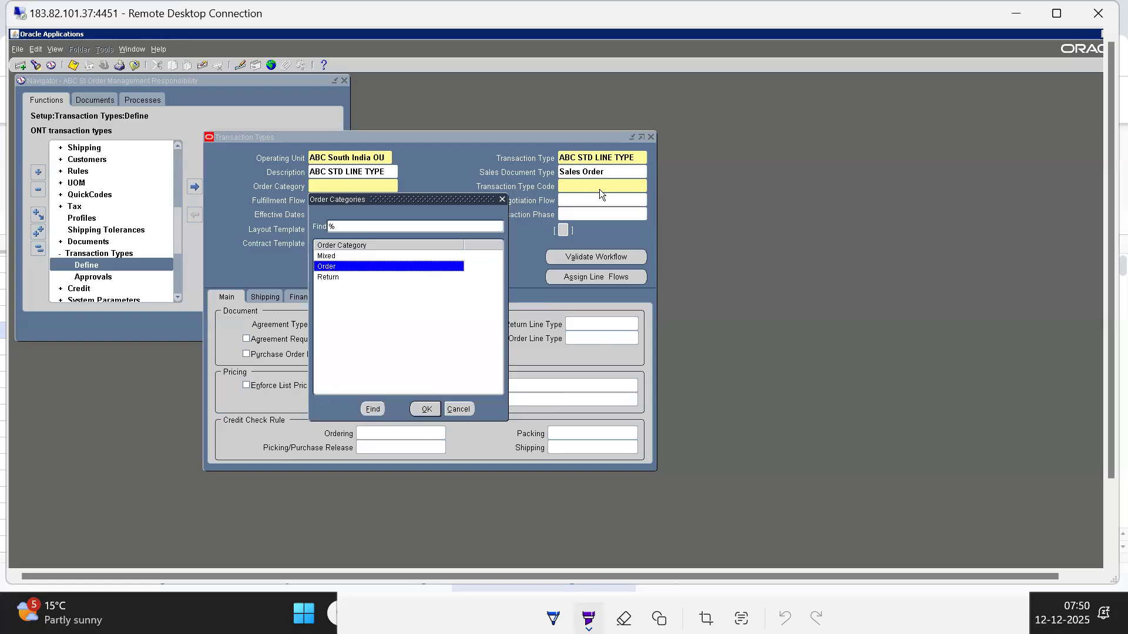
double_click(324, 267)
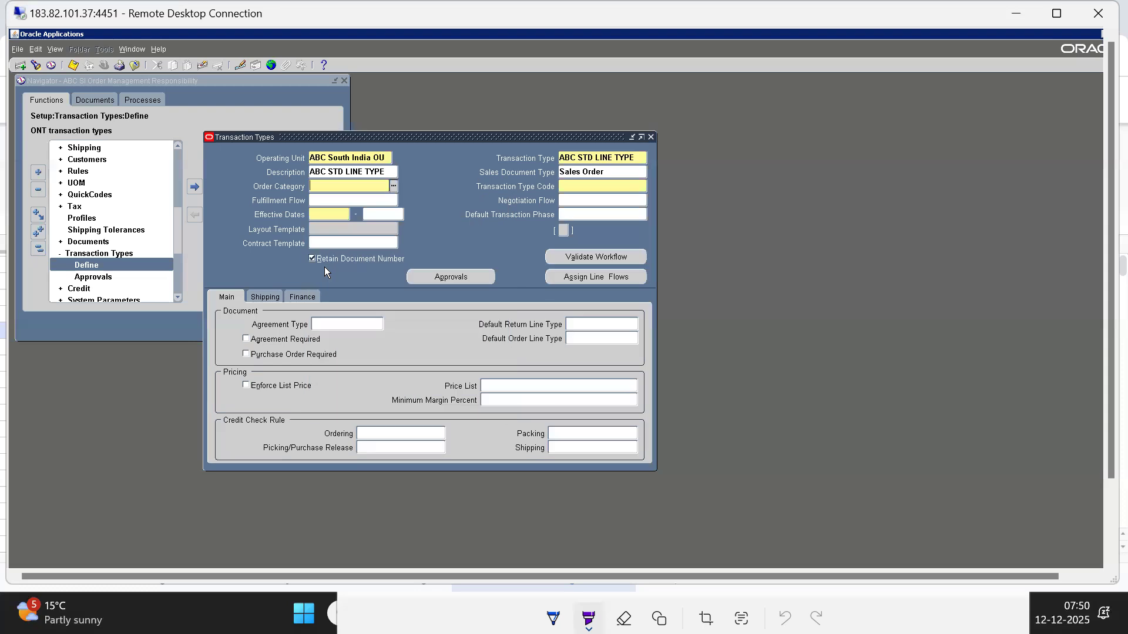
Set the transaction type code to Line, checking the OM Order Types for Header & Lines topic in the Oracle SCM Topics spreadsheet
click(577, 192)
key(ctrl+l)
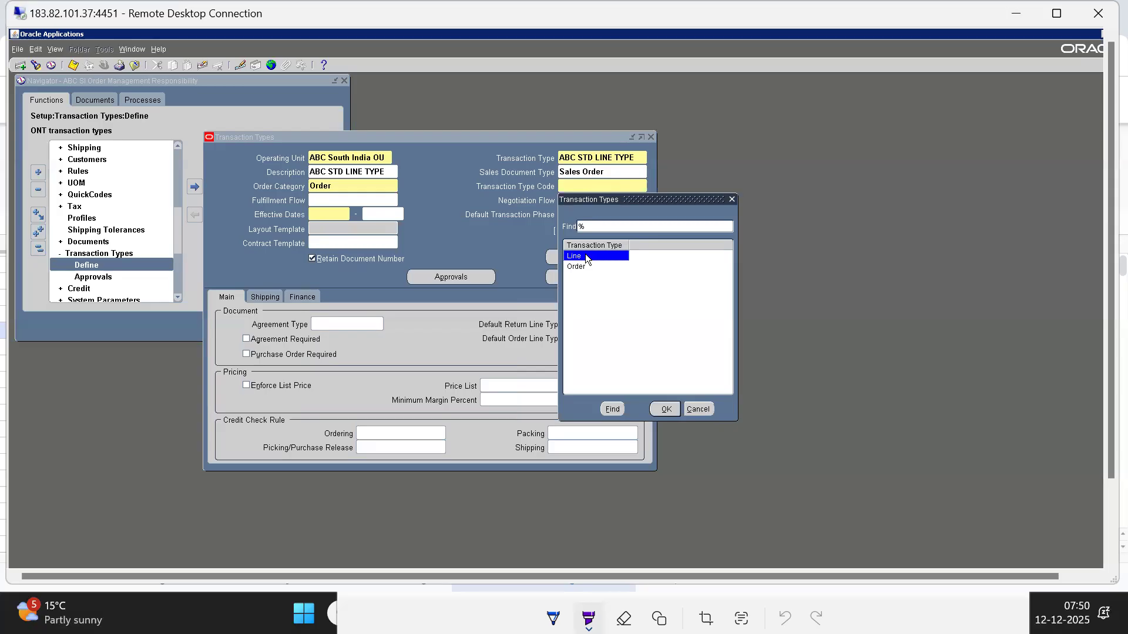
key(alt+Tab)
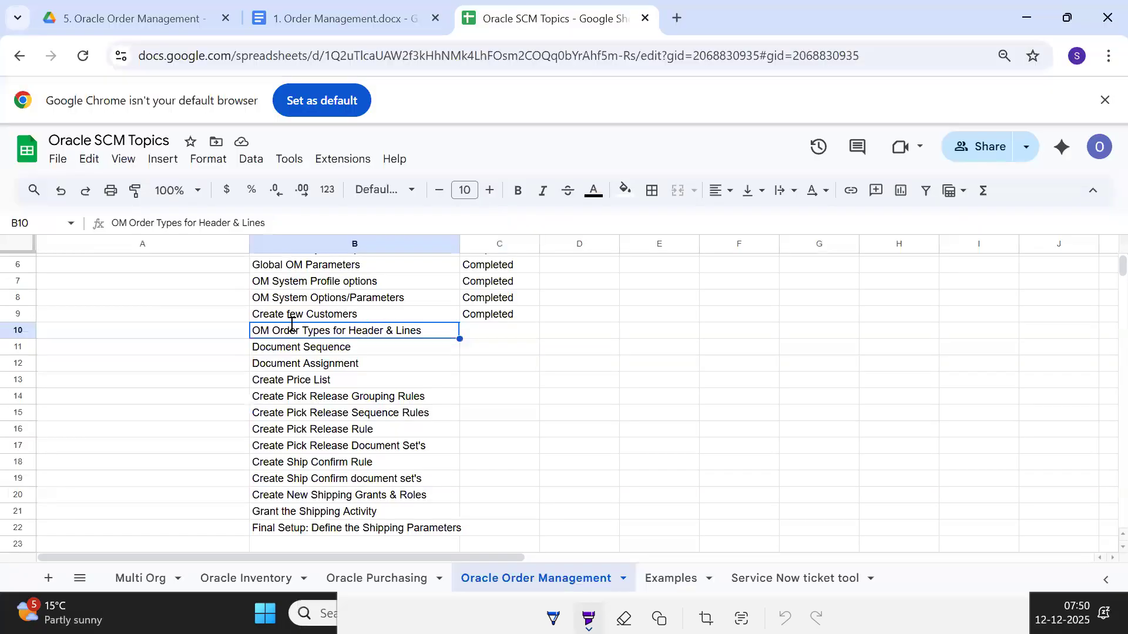
double_click(364, 327)
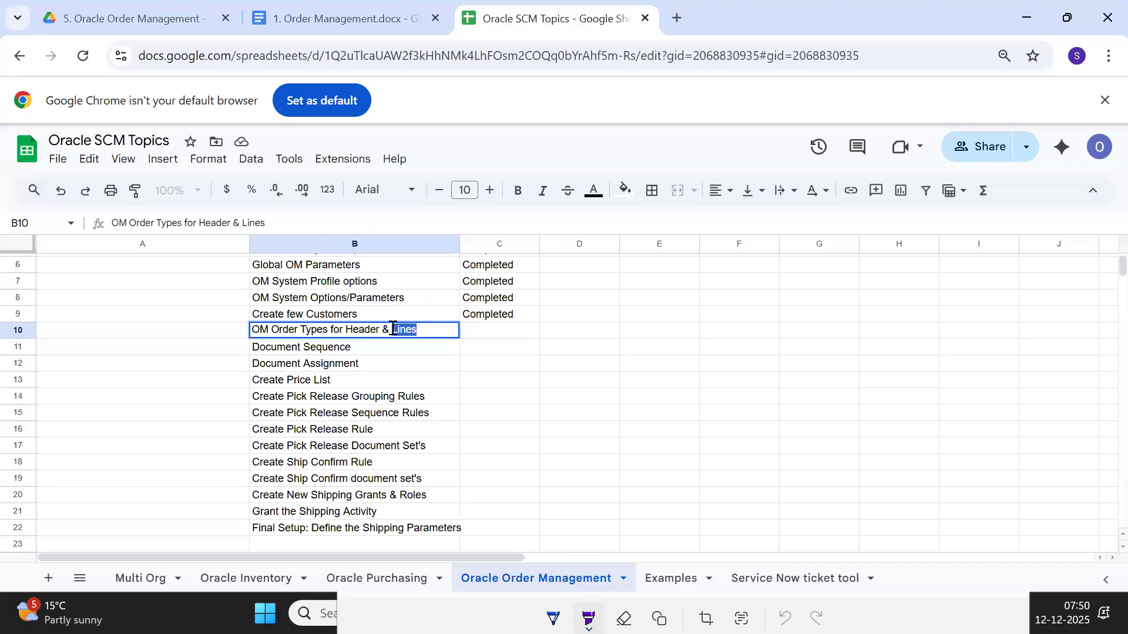
key(alt+Tab)
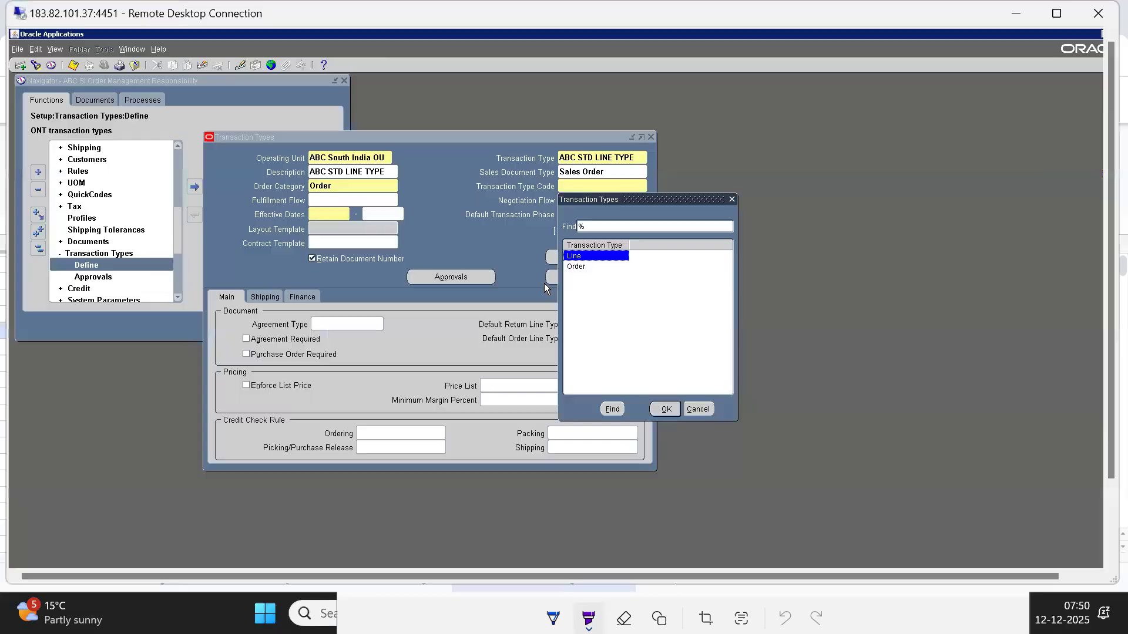
click(664, 408)
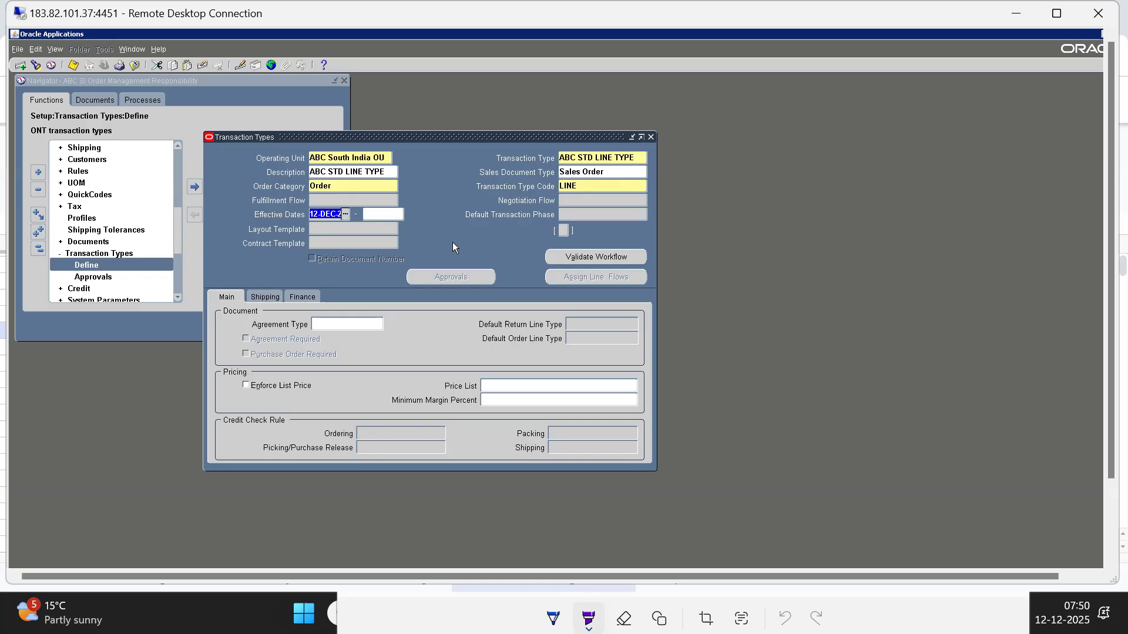
Change the transaction type code of ABC STD LINE TYPE to Order
click(581, 186)
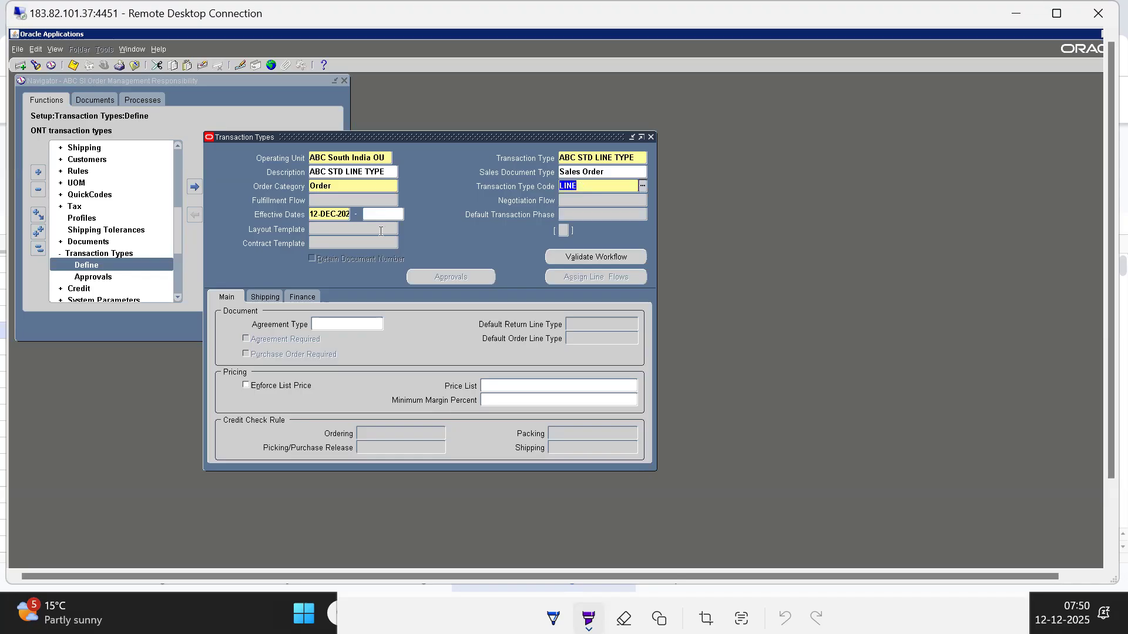
double_click(595, 188)
drag(595, 195, 753, 207)
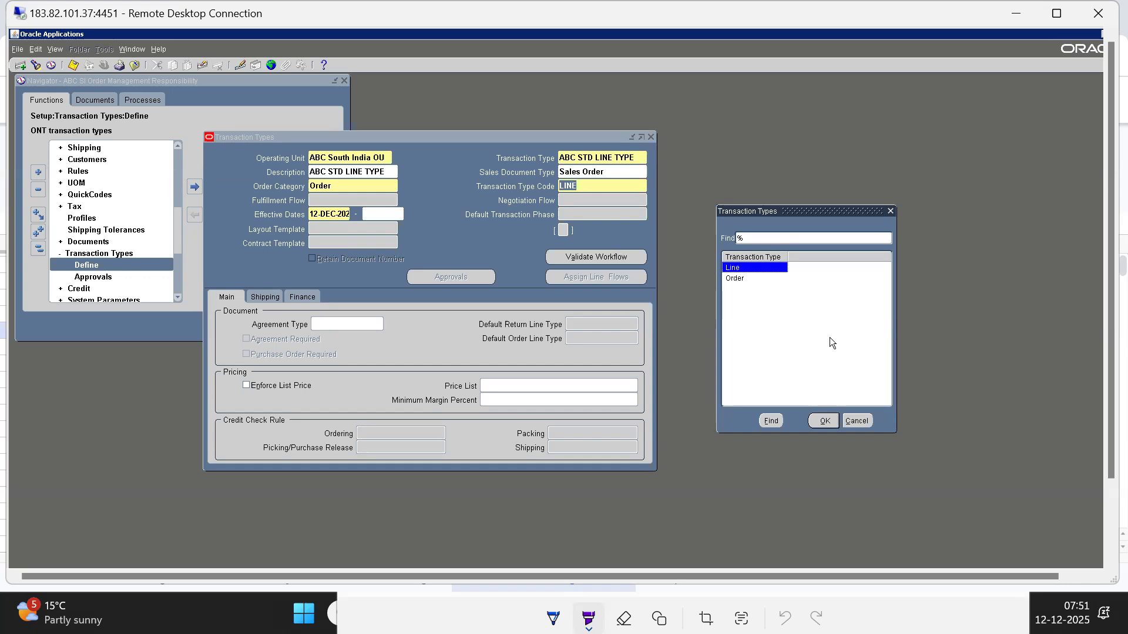
click(736, 278)
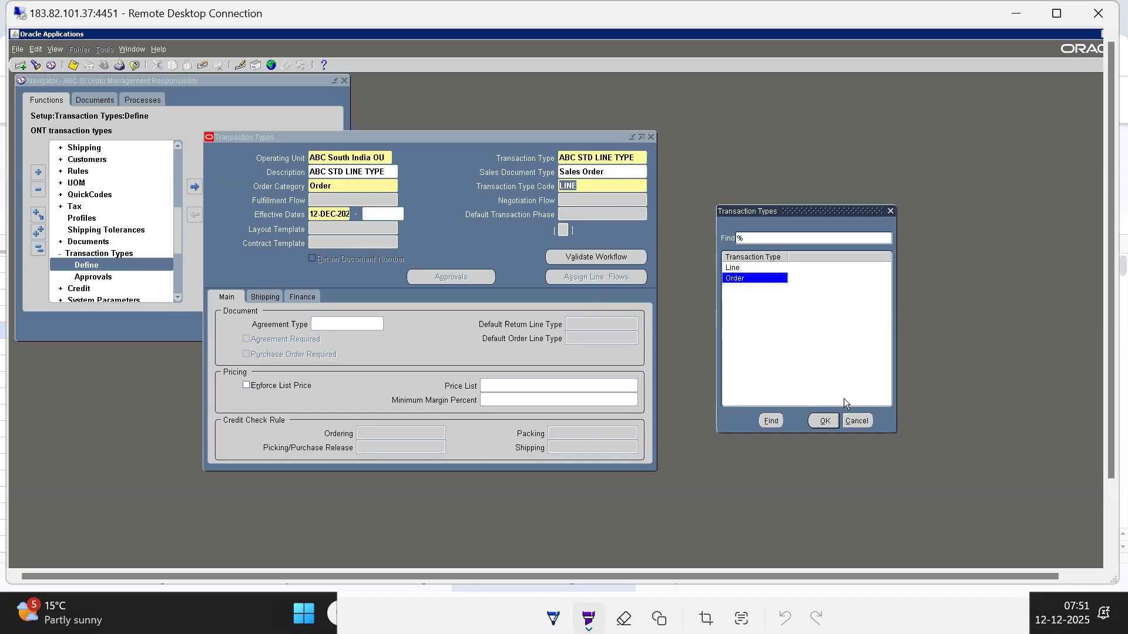
click(824, 420)
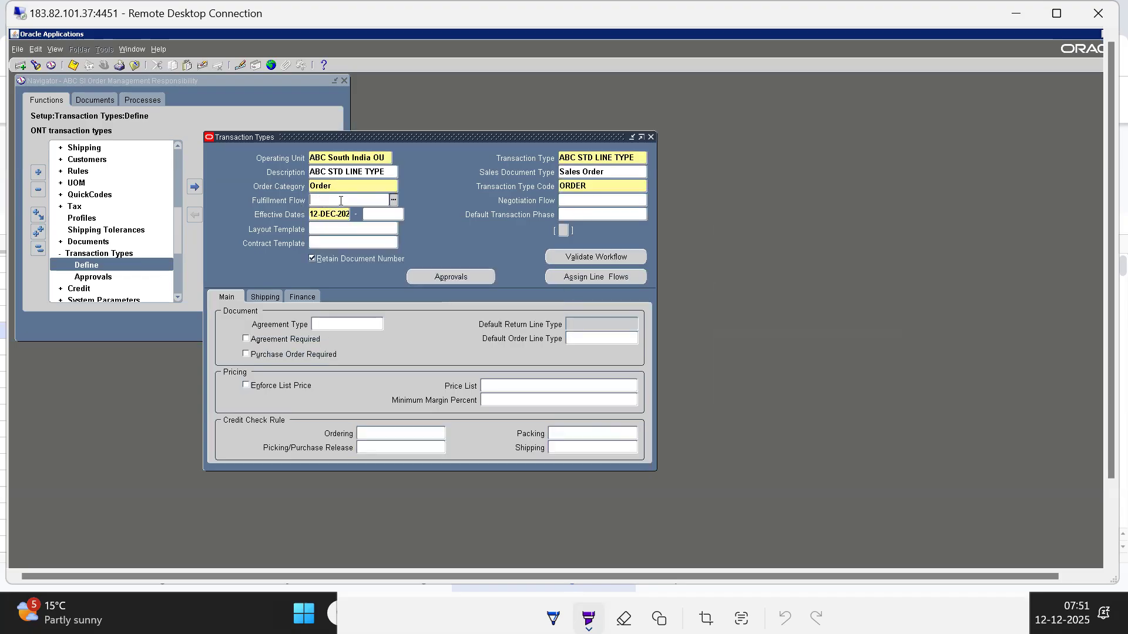
Set the transaction type code of ABC STD LINE TYPE to Line
double_click(581, 184)
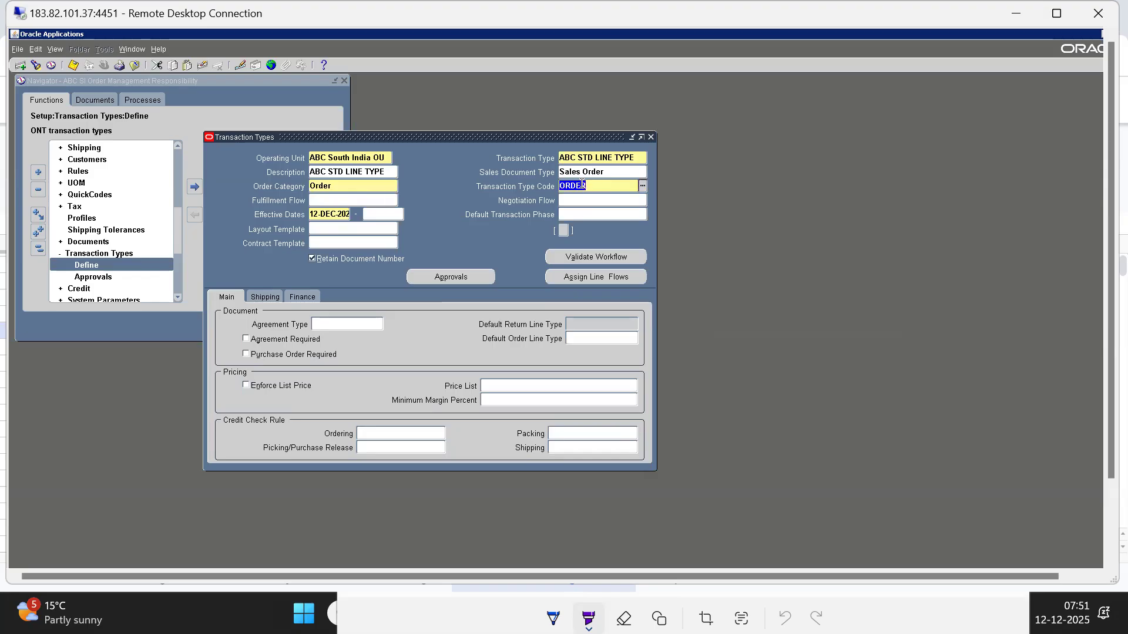
double_click(582, 185)
key(Return)
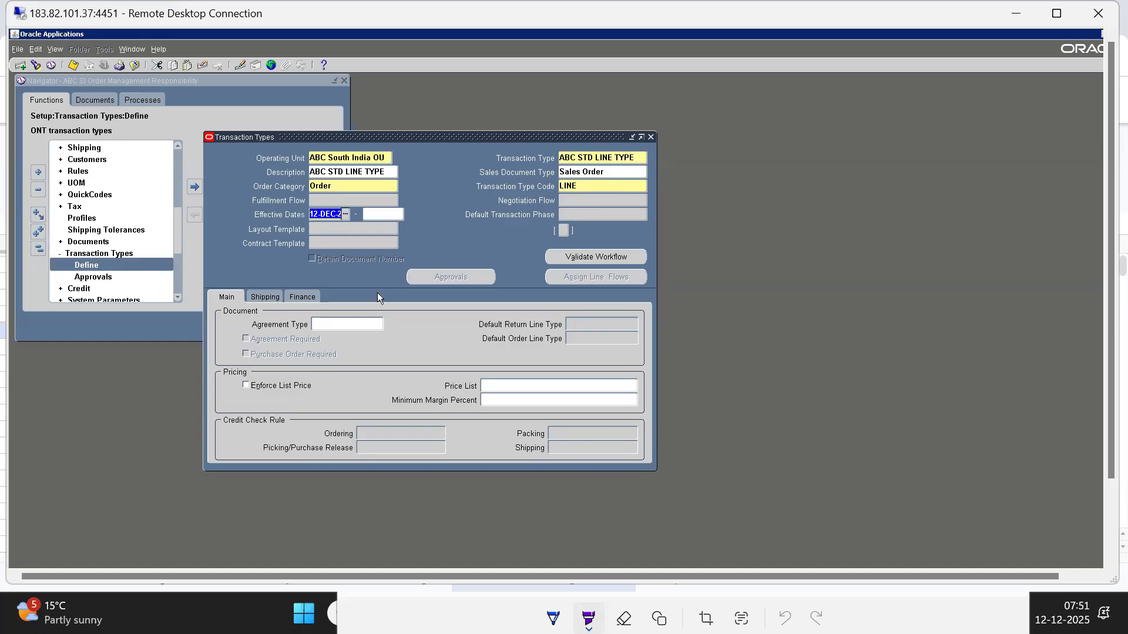
Review the agreement type choices for ABC STD LINE TYPE, from Direct Sales Agreement to Volume Agreement, without choosing one
click(222, 296)
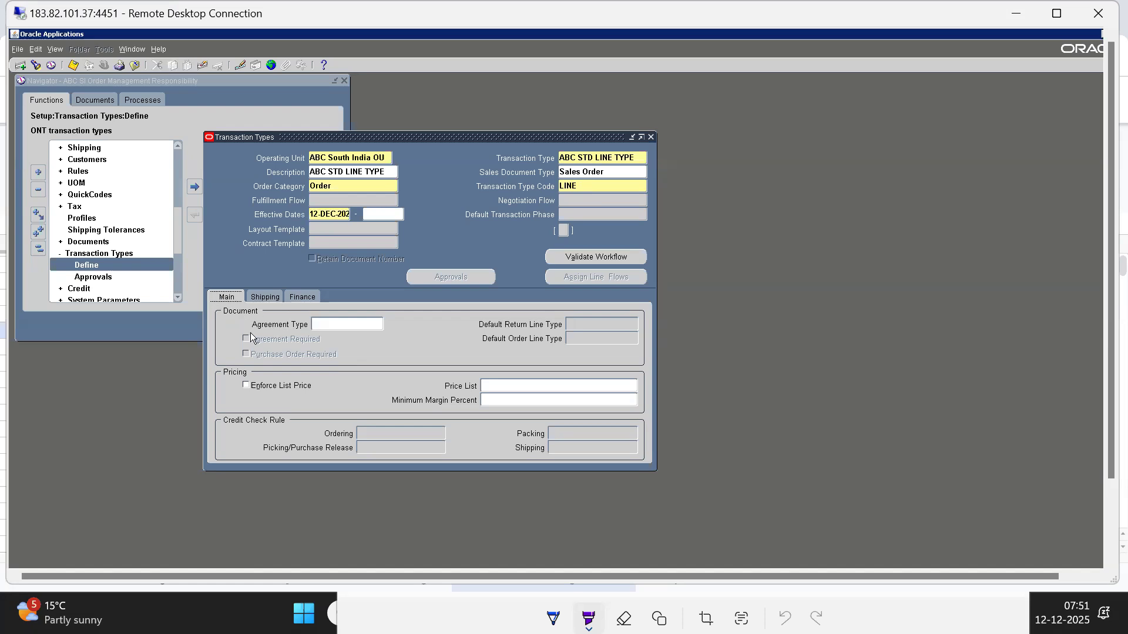
click(353, 323)
key(ctrl+l)
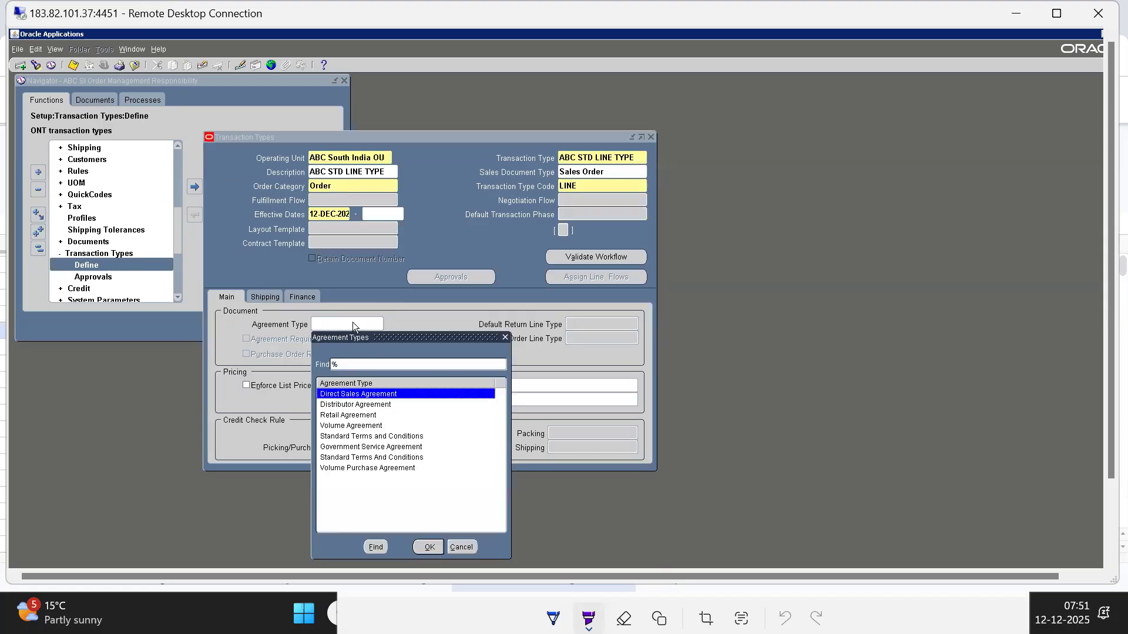
key(Down)
key(Down)
key(Down)
key(Down)
key(Down)
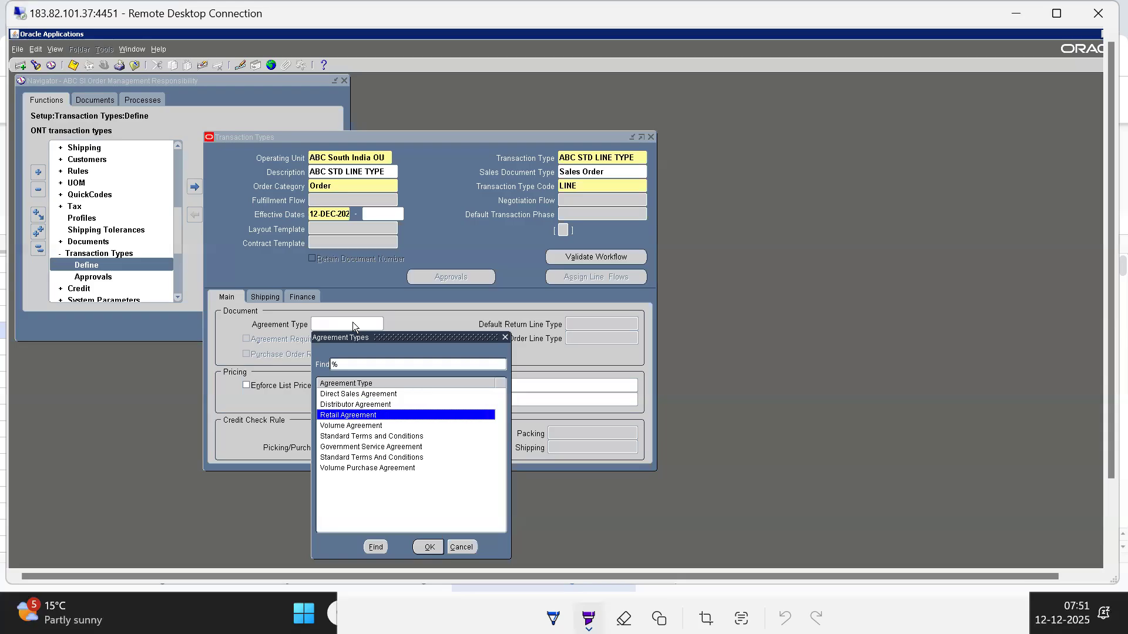
key(Down)
key(Up)
key(Down)
key(Down)
key(Up)
key(Up)
key(Up)
key(Up)
key(Up)
key(Up)
key(Up)
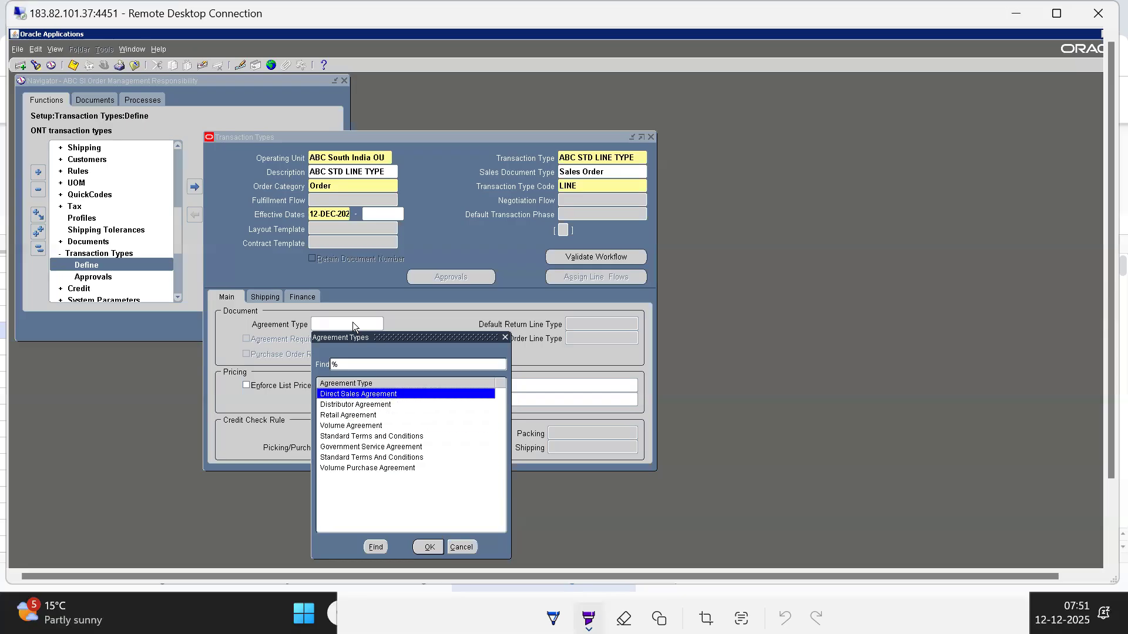
key(Down)
key(Down)
key(Down)
key(Up)
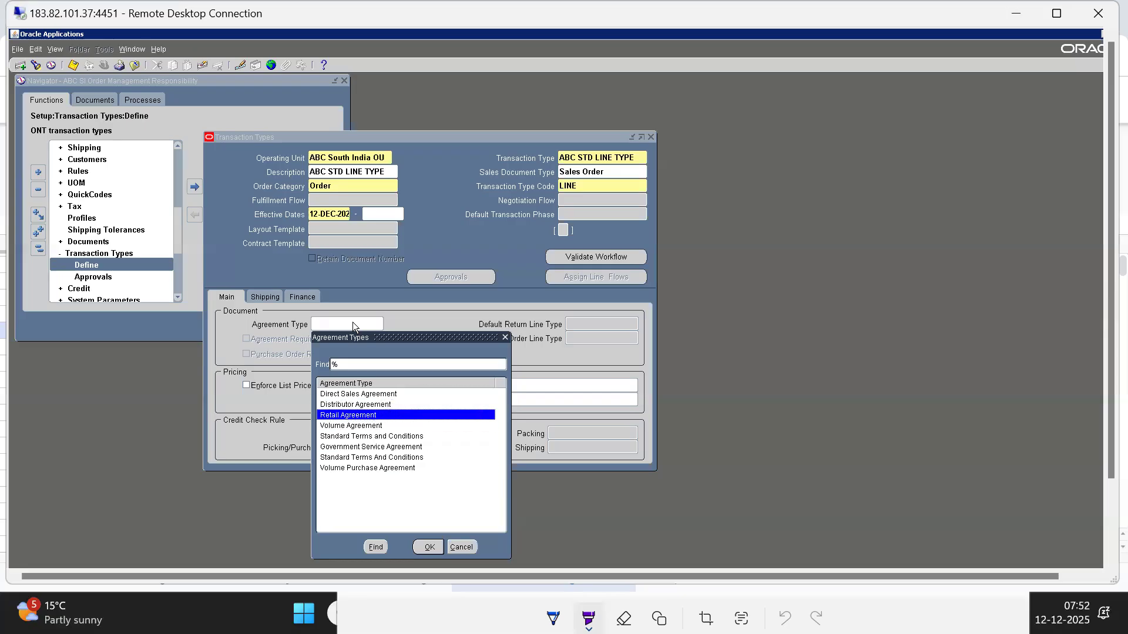
key(Up)
key(Up)
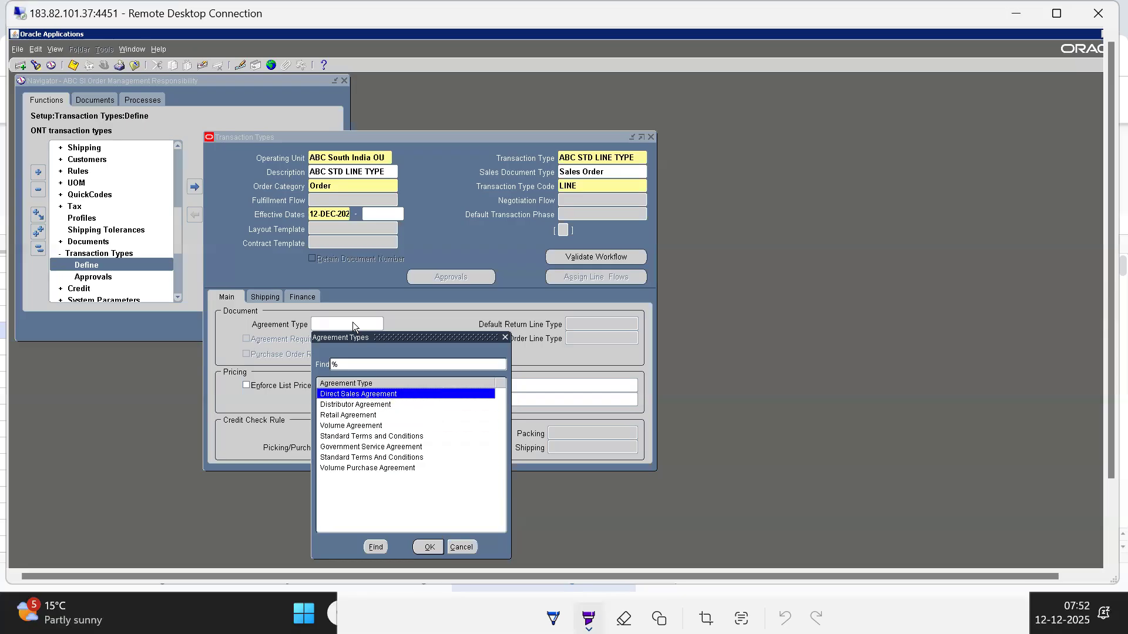
click(460, 546)
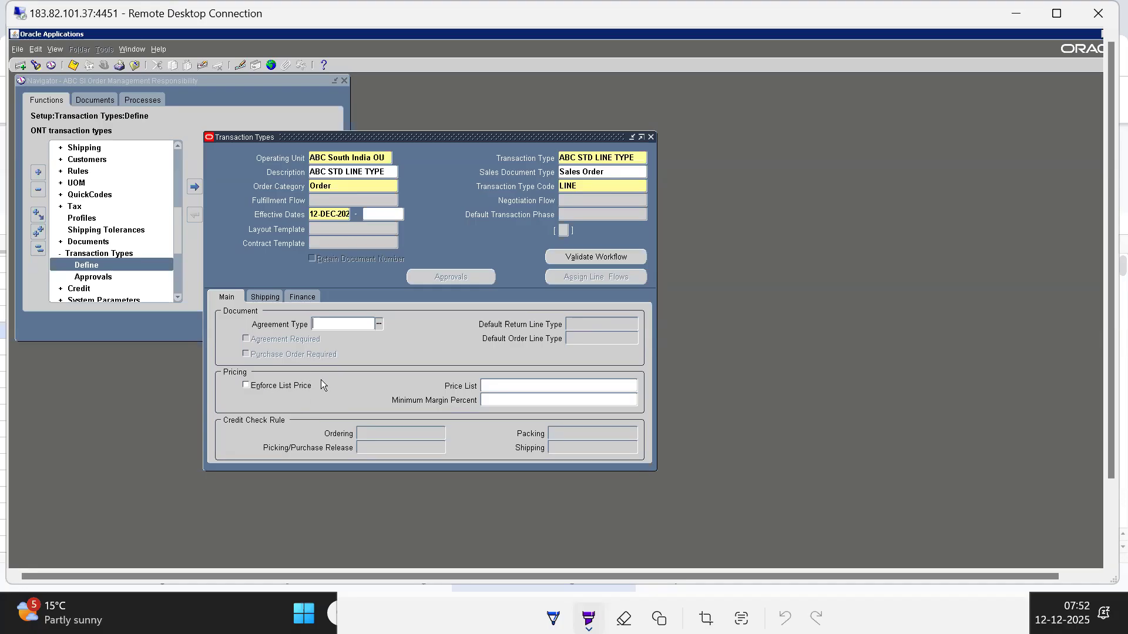
List all price lists available for ABC STD LINE TYPE and close the list without choosing one
click(518, 385)
click(632, 385)
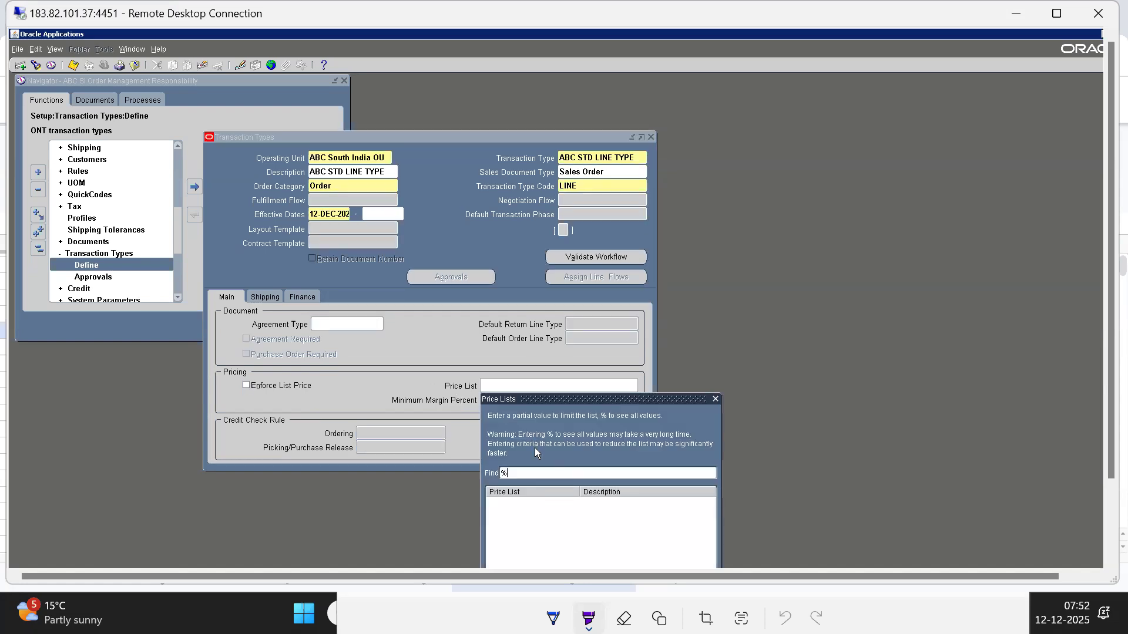
text(%)
key(Return)
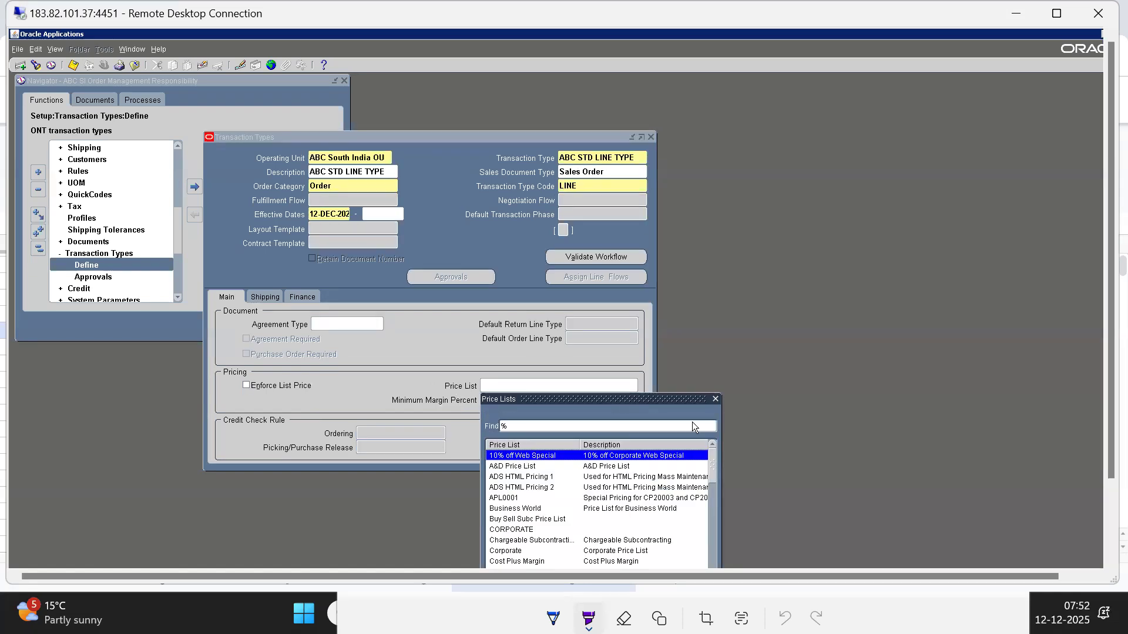
click(717, 399)
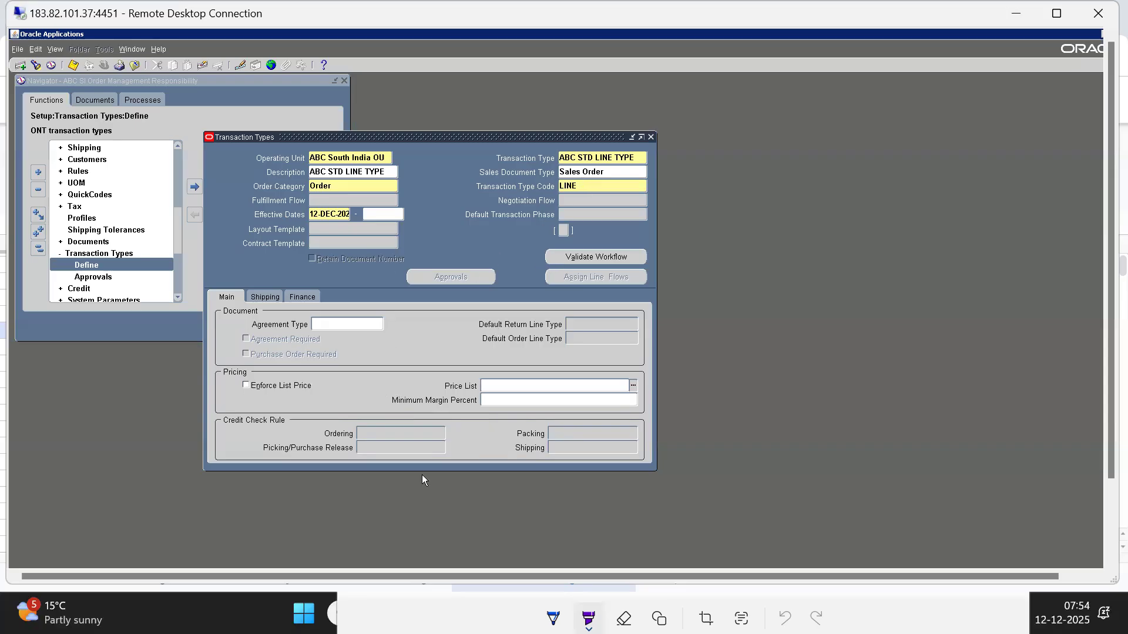
Set the shipping warehouse of ABC STD LINE TYPE to ABC Bangalore Inv Org
click(266, 297)
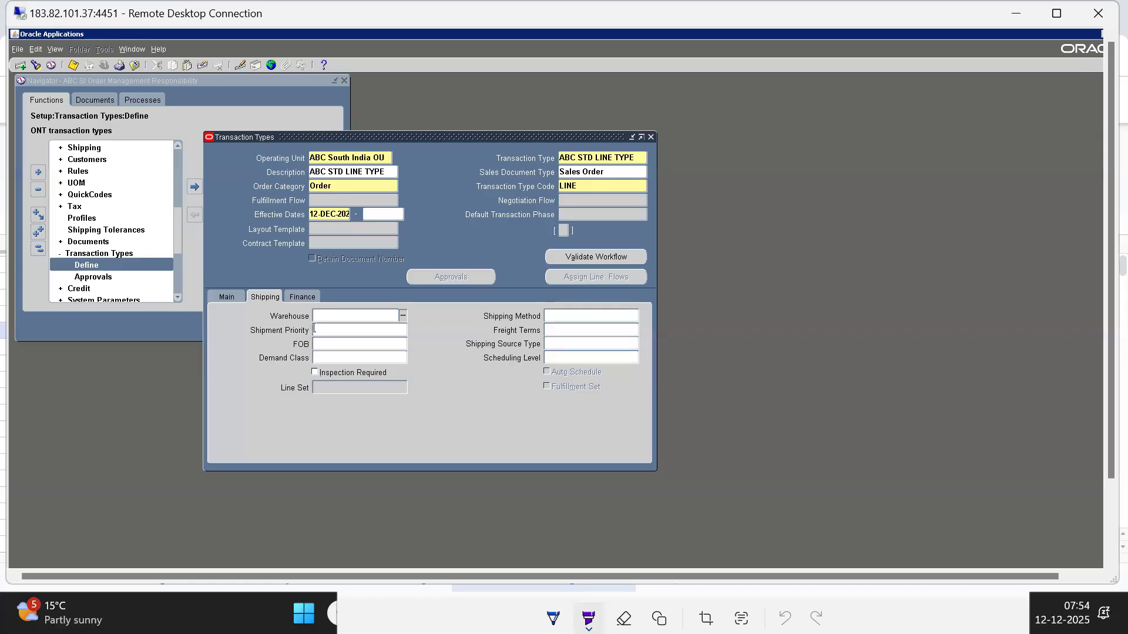
key(ctrl+l)
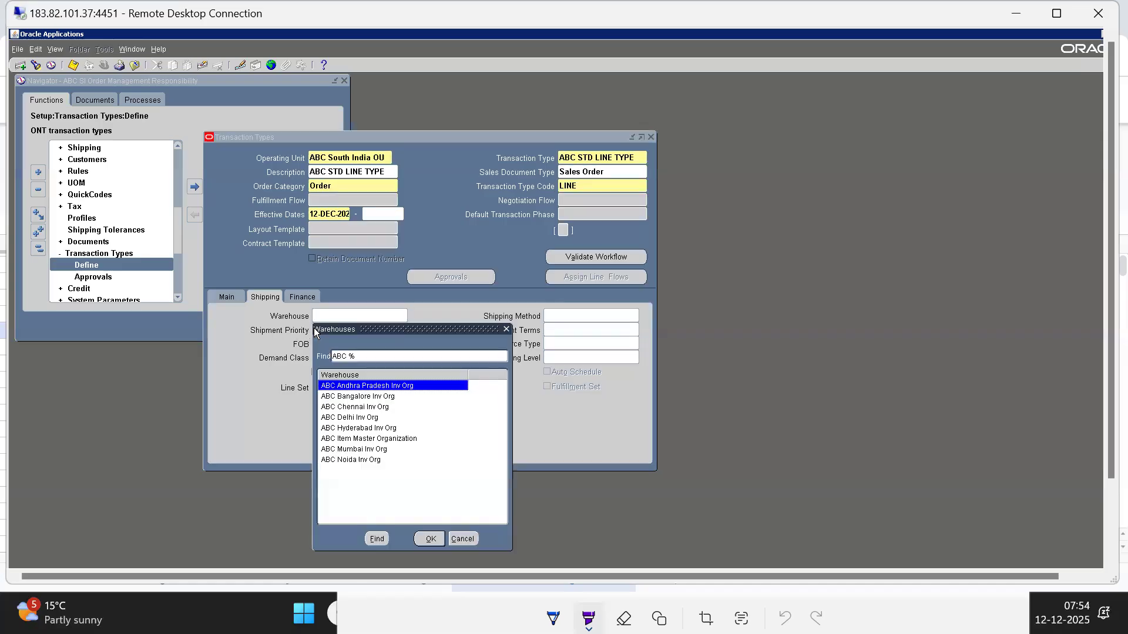
key(Down)
key(Down)
key(Up)
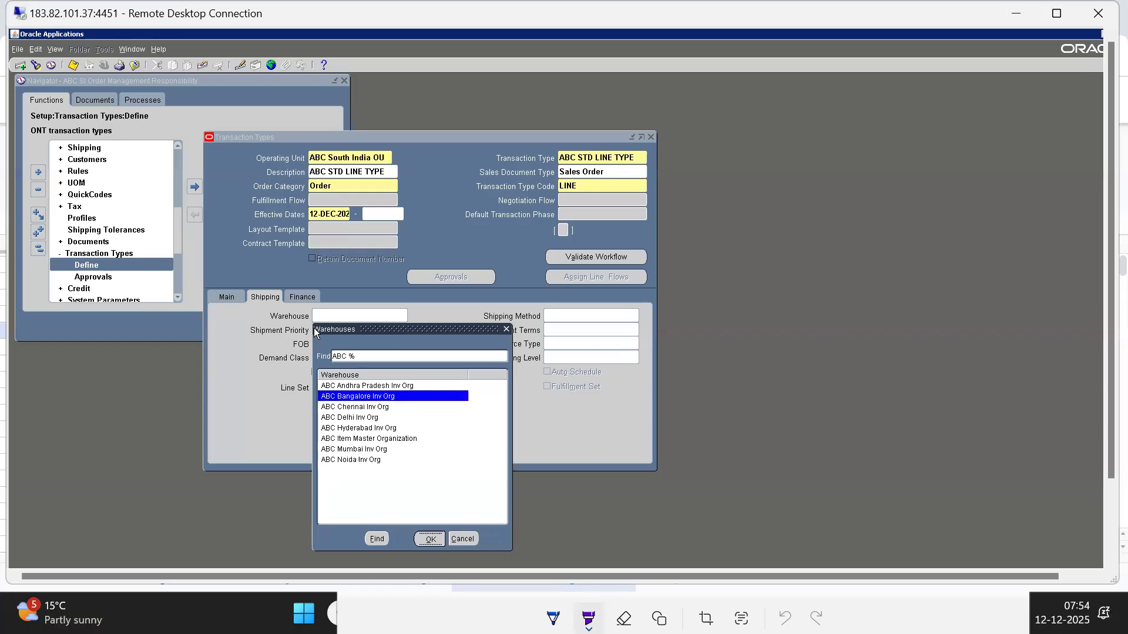
key(Return)
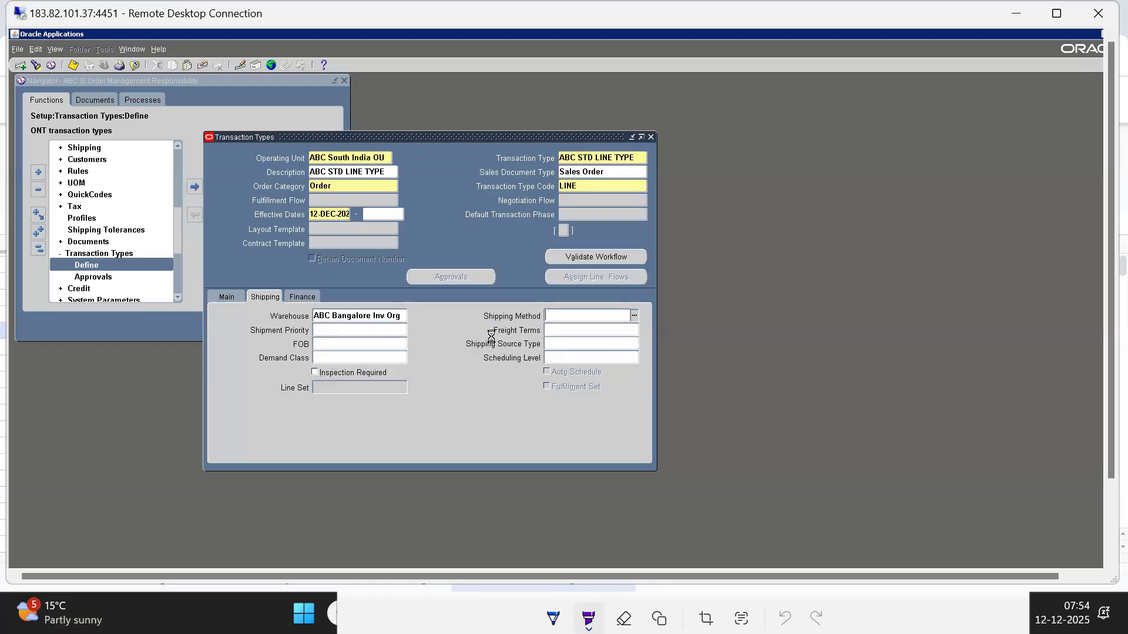
Filter the freight carriers by "d" and set the shipping method to DHL
key(ctrl+l)
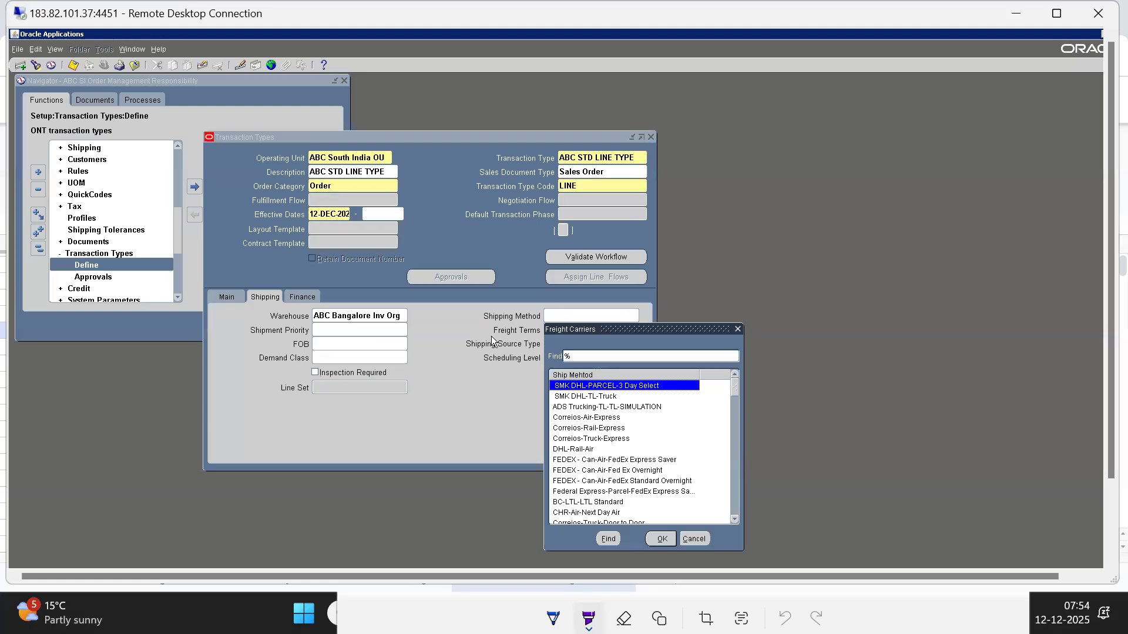
text(d)
key(Down)
key(Down)
key(Down)
key(Down)
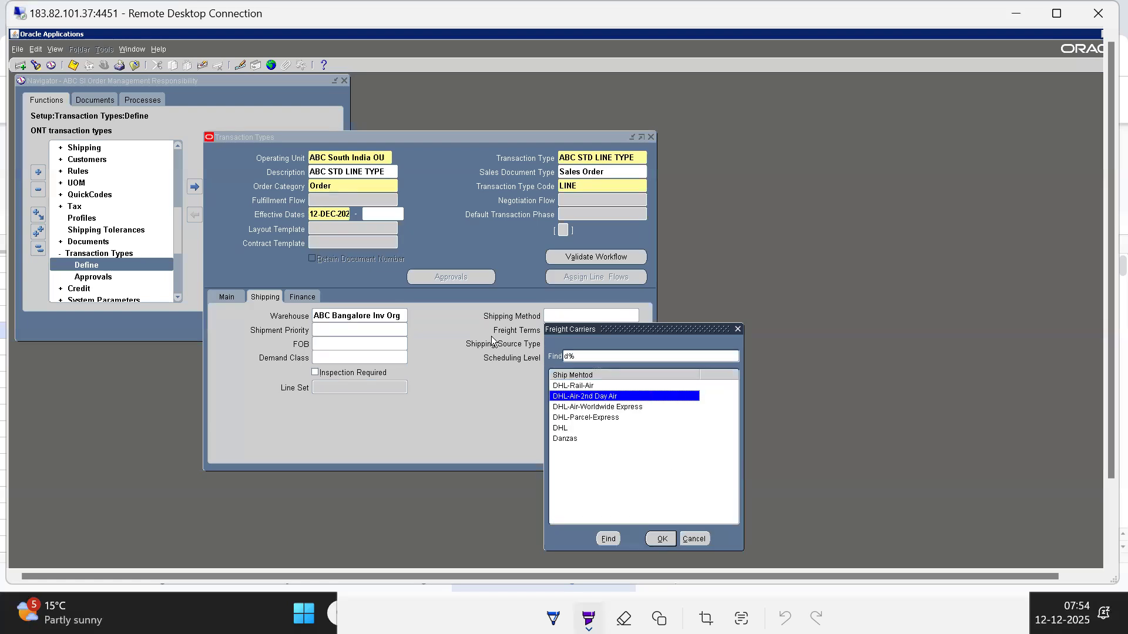
key(Return)
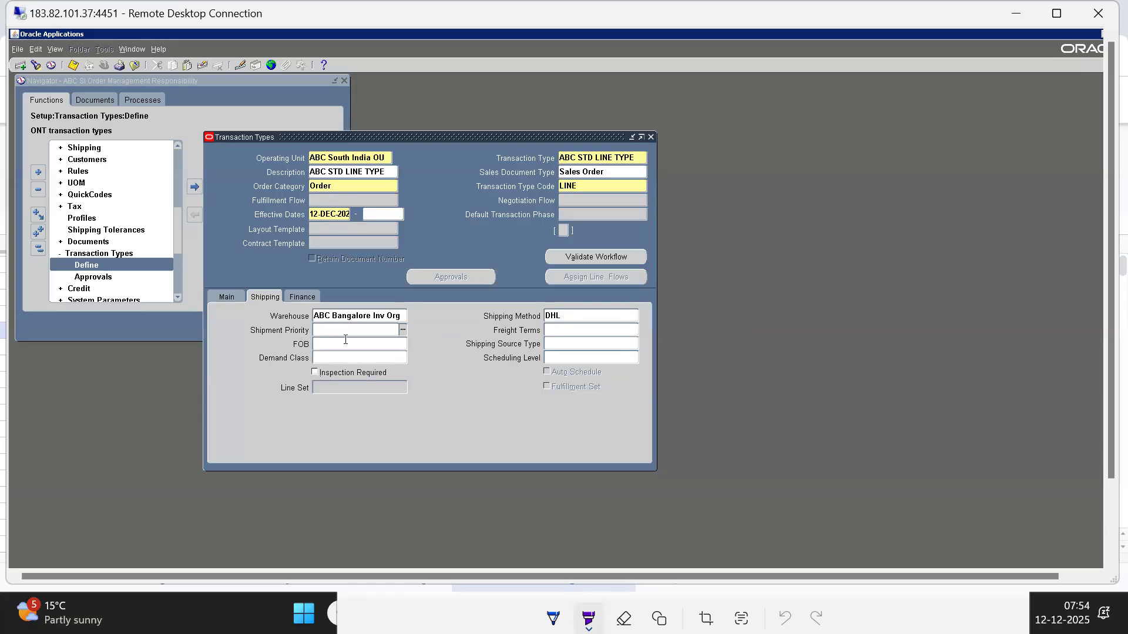
Open the shipment priority choices, and check the shipping setup topics in rows 19 to 22 of the Oracle SCM Topics spreadsheet
key(ctrl+l)
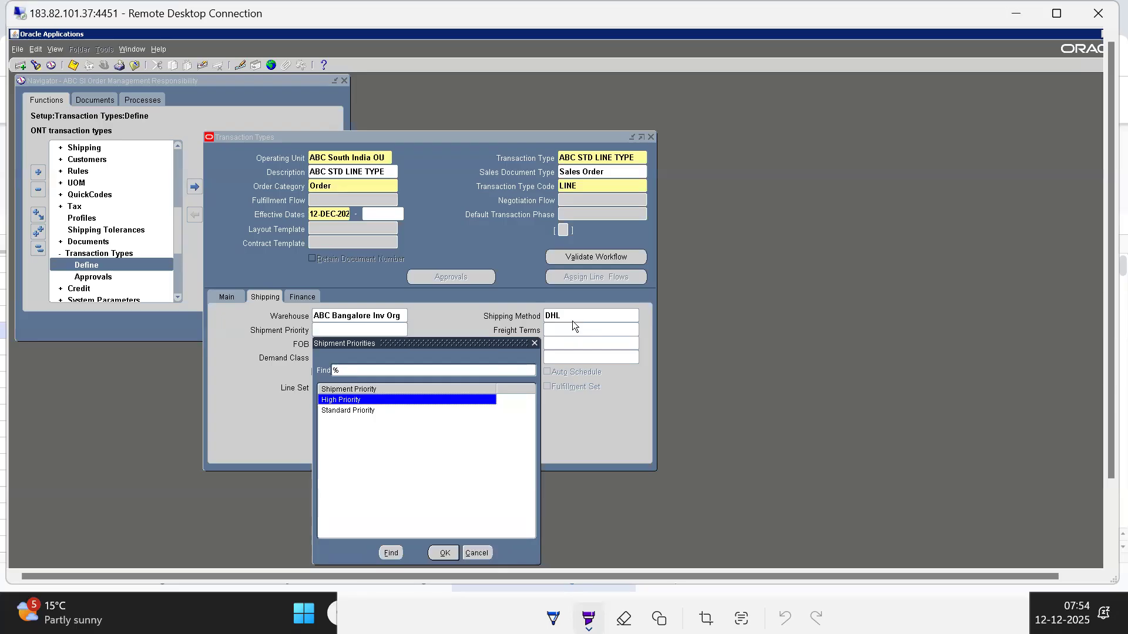
key(alt+Tab)
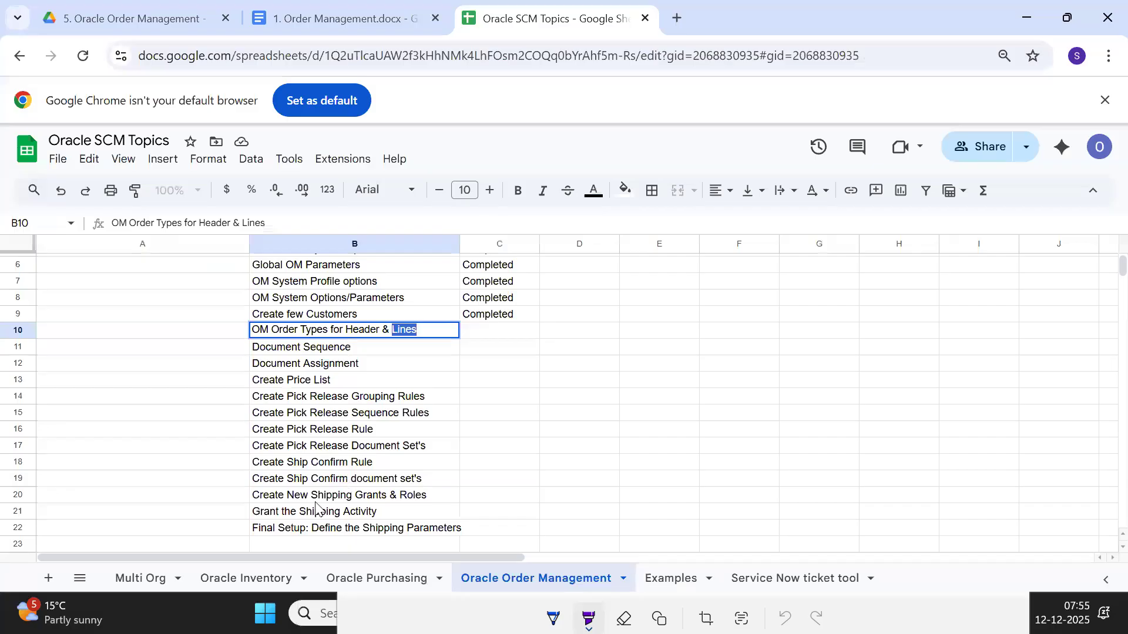
click(302, 483)
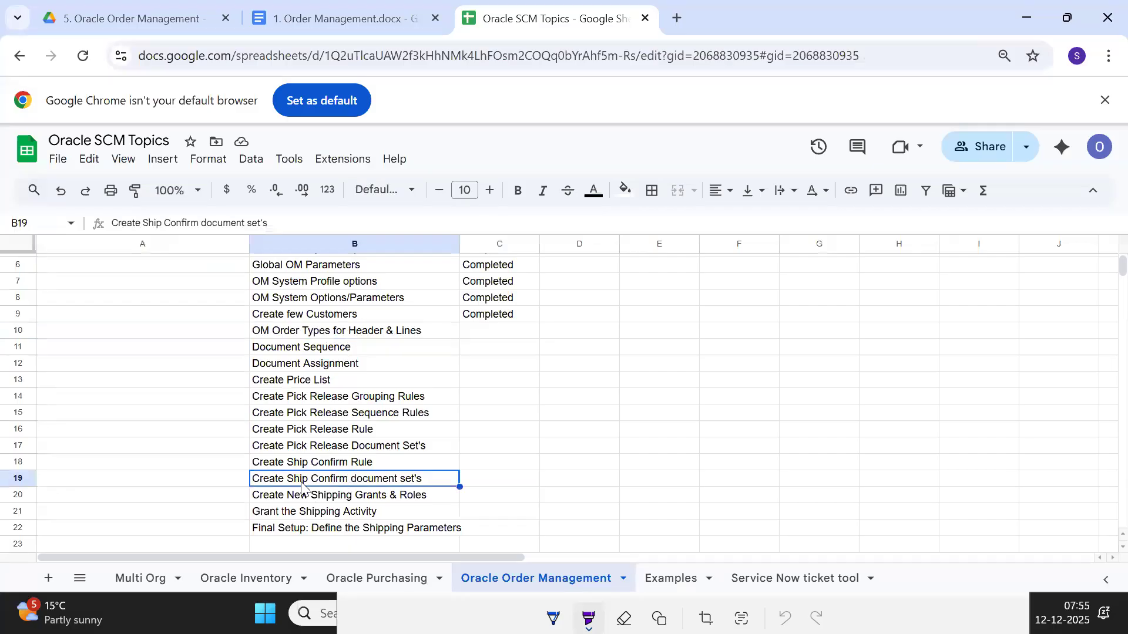
click(308, 511)
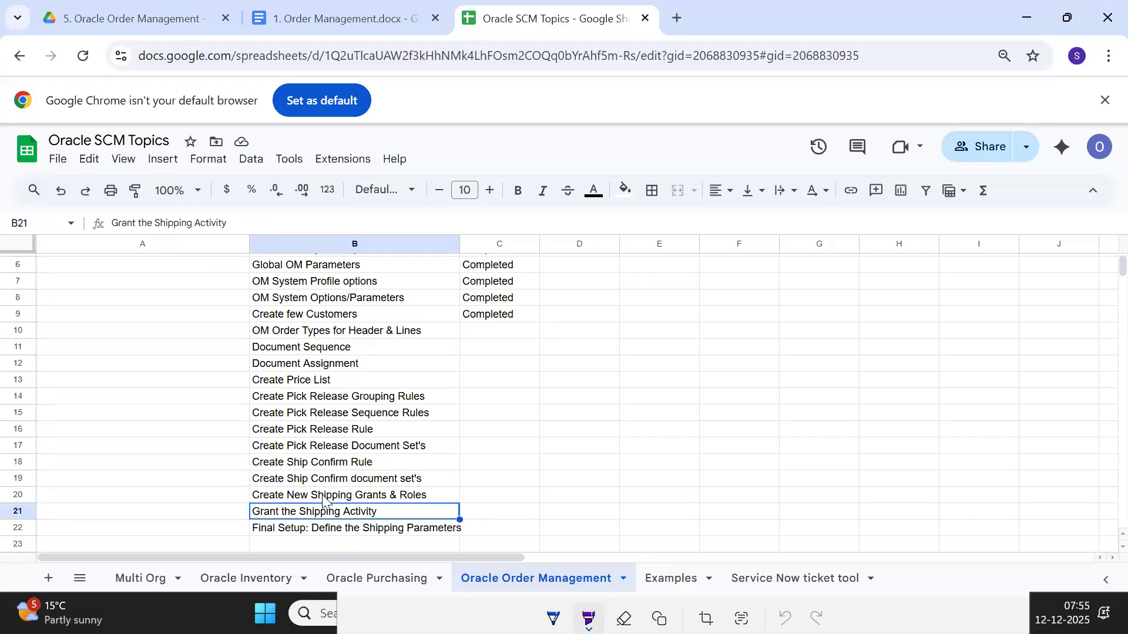
click(322, 498)
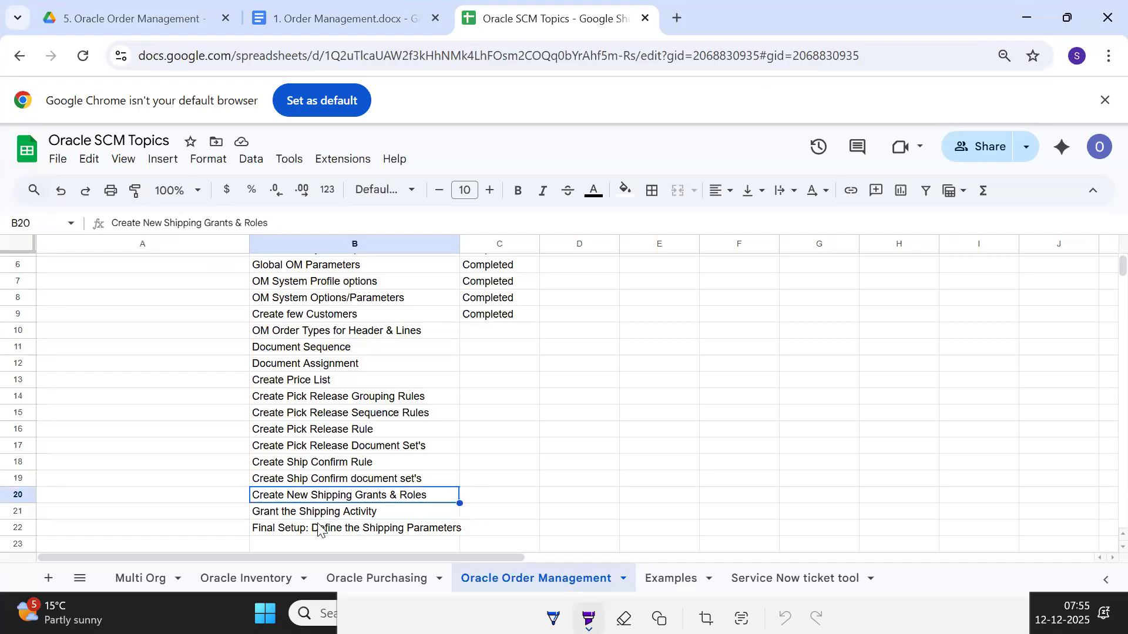
click(320, 529)
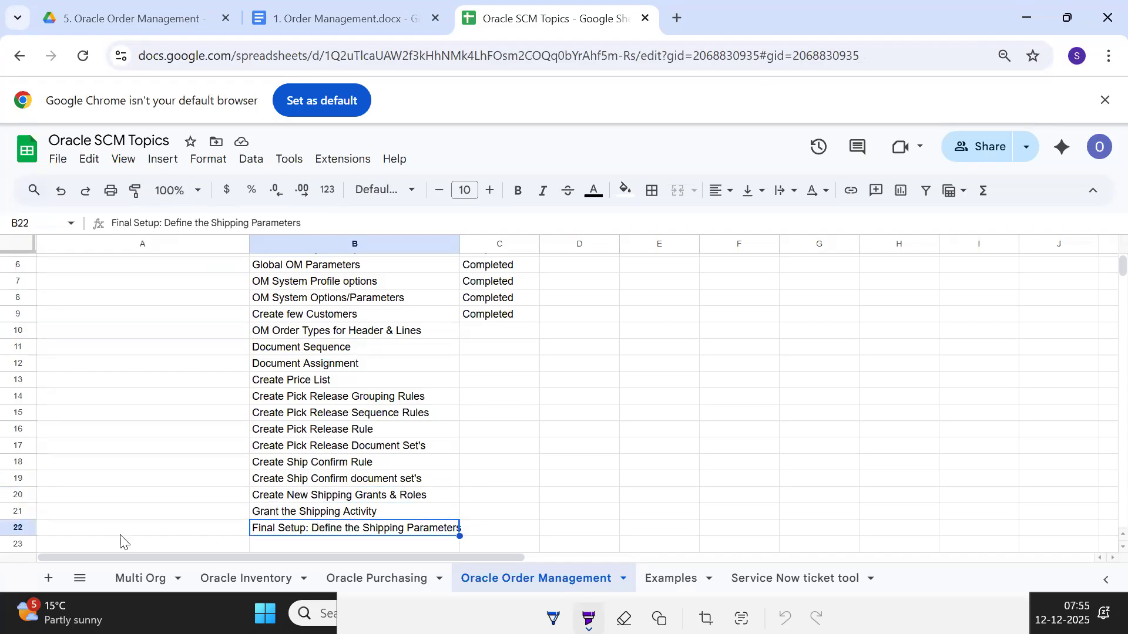
Insert a row above "Final Setup: Define the Shipping Parameters" and enter the topic "Create Shipping Methods" in B22
right_click(27, 533)
click(91, 317)
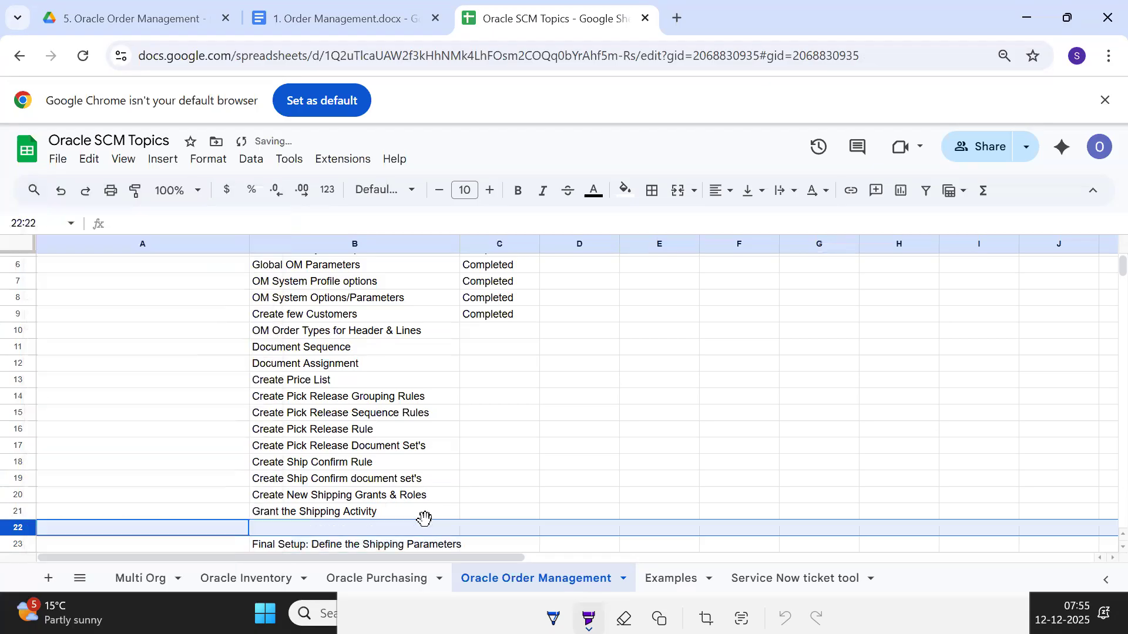
click(298, 529)
text(Create )
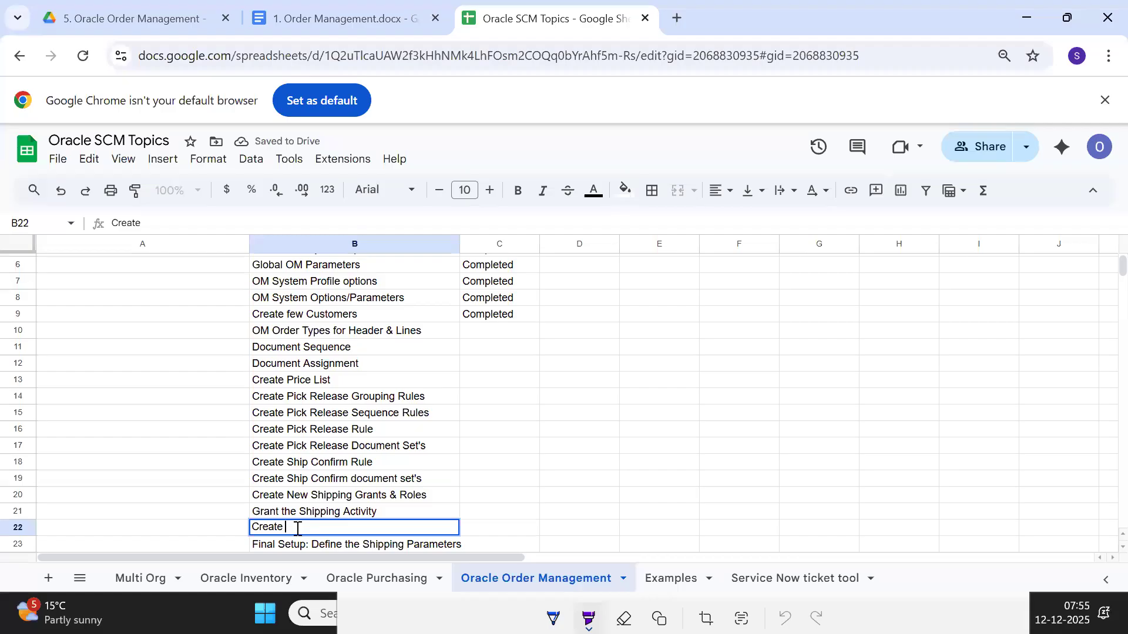
text(Shippin)
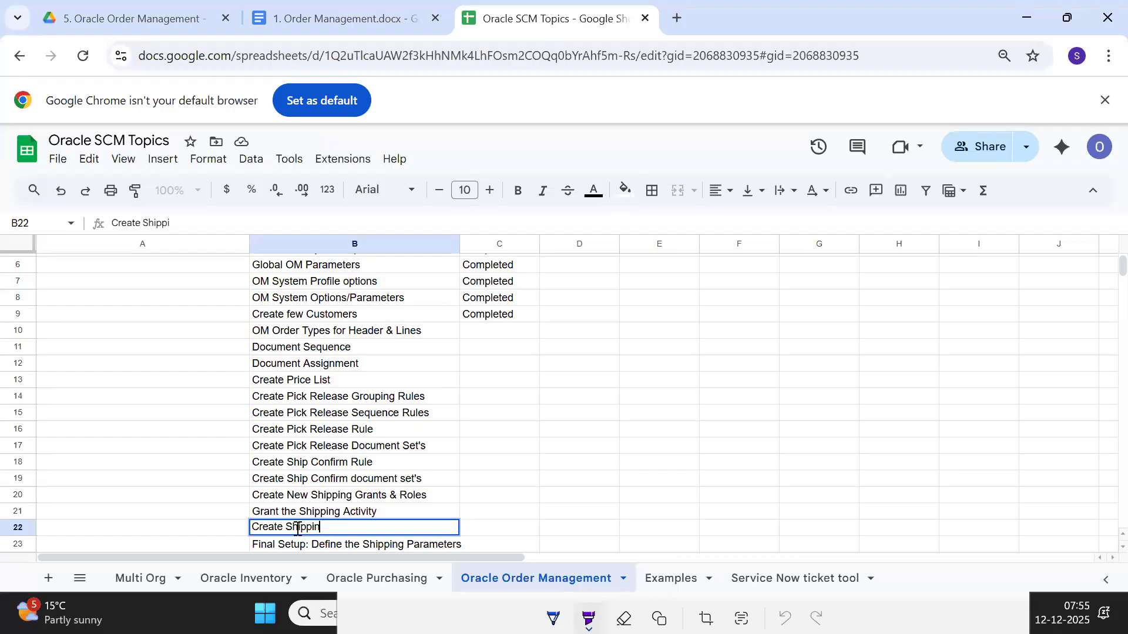
text(g Methods)
key(Tab)
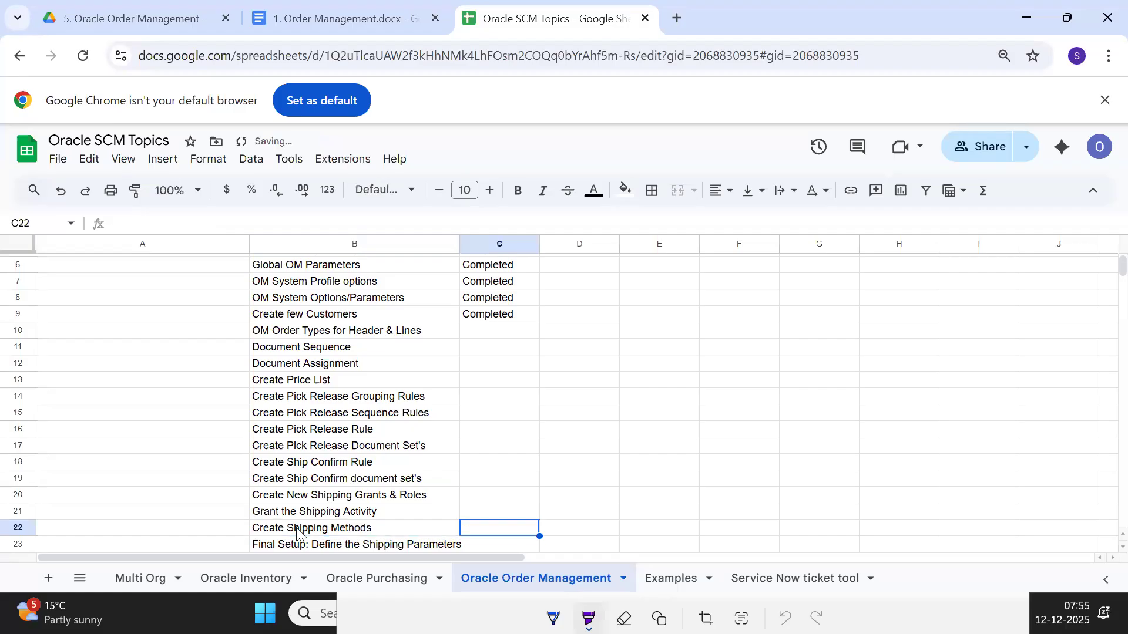
click(361, 531)
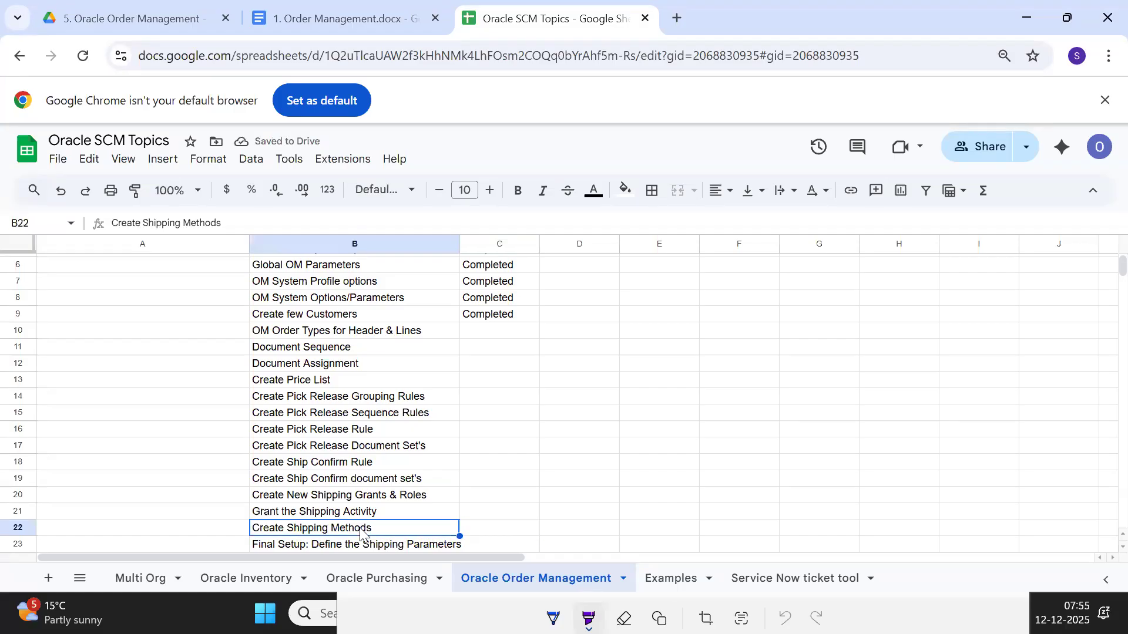
Return to Oracle Applications and set the shipment priority to High Priority
key(alt+Tab)
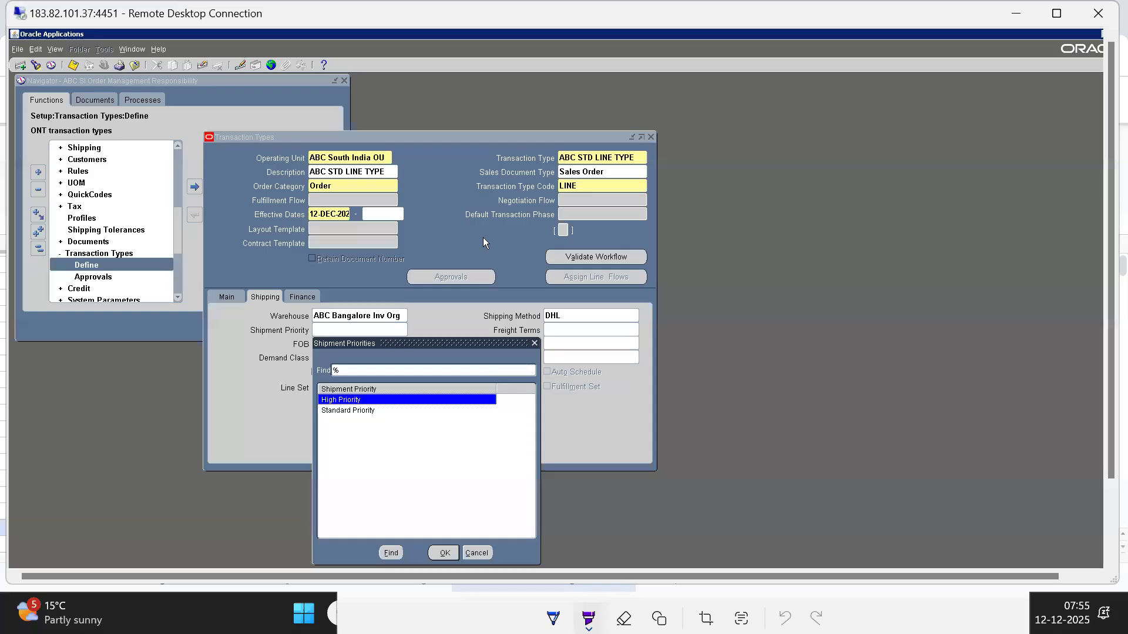
click(444, 554)
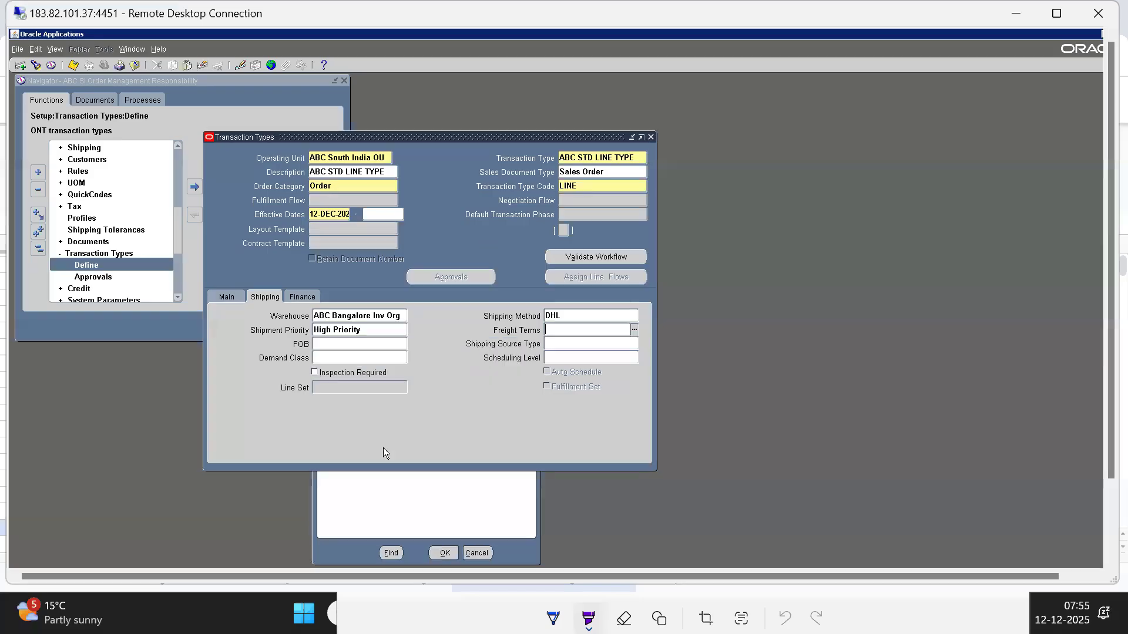
Review the freight terms choices for ABC STD LINE TYPE, including Collect, Prepay & Add and Prepaid
double_click(616, 326)
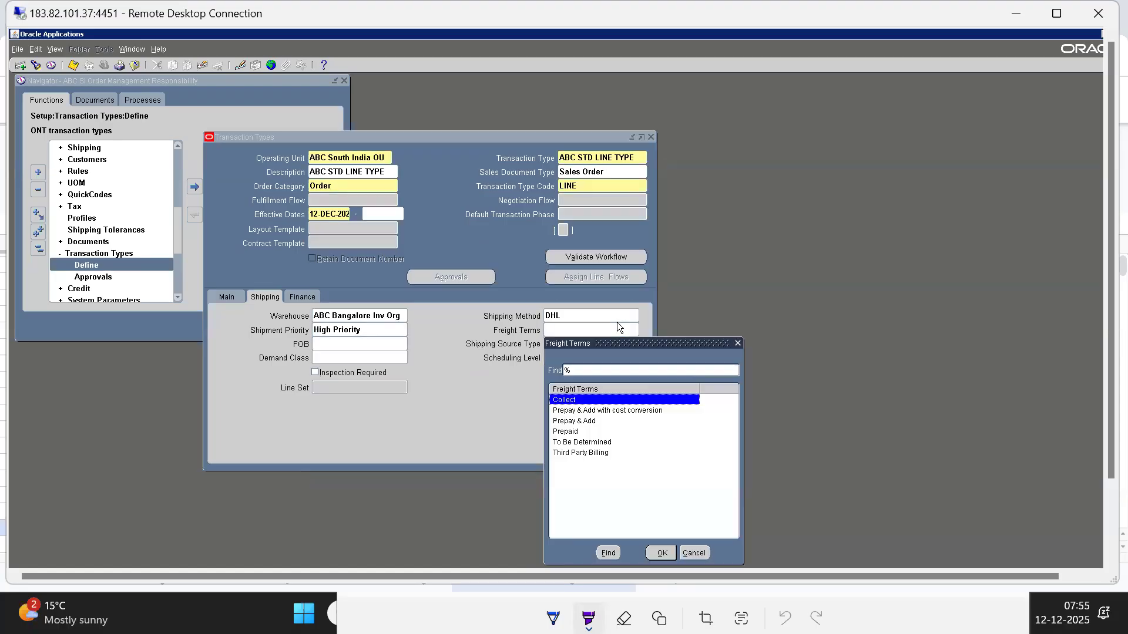
key(Down)
key(Up)
key(Down)
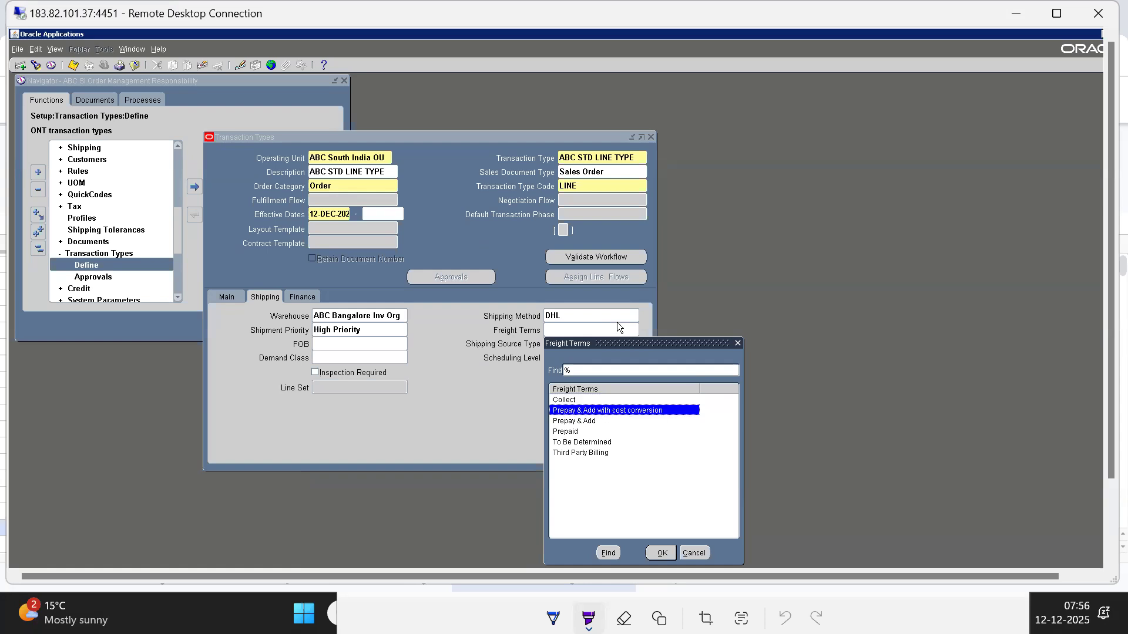
key(Down)
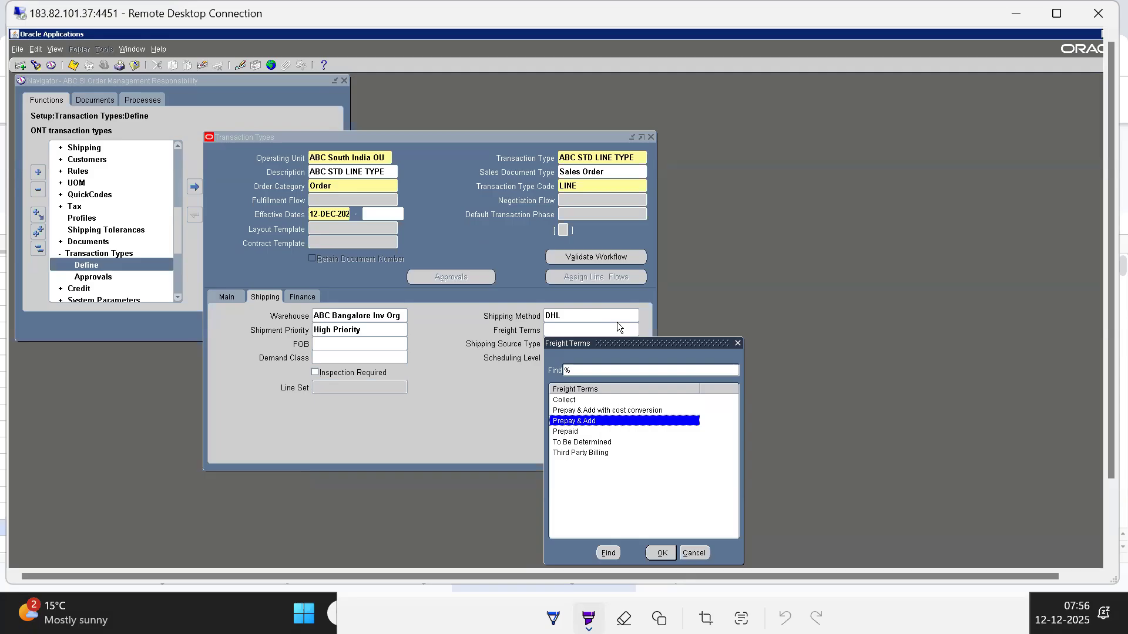
key(Down)
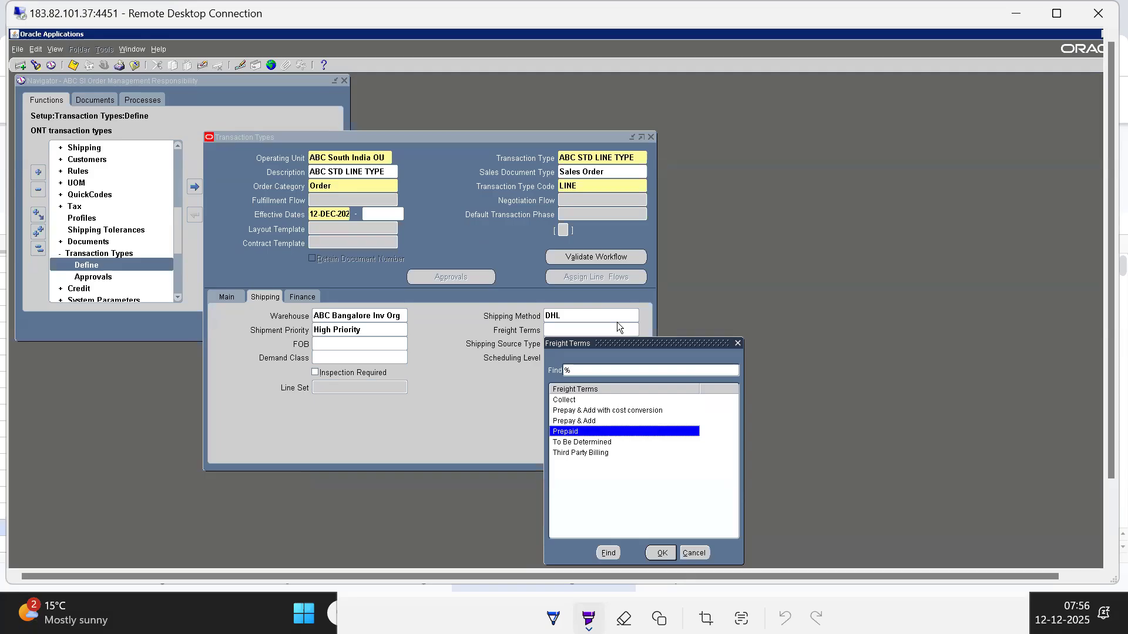
key(Down)
key(Down)
key(Up)
key(Up)
key(Up)
key(Up)
key(Up)
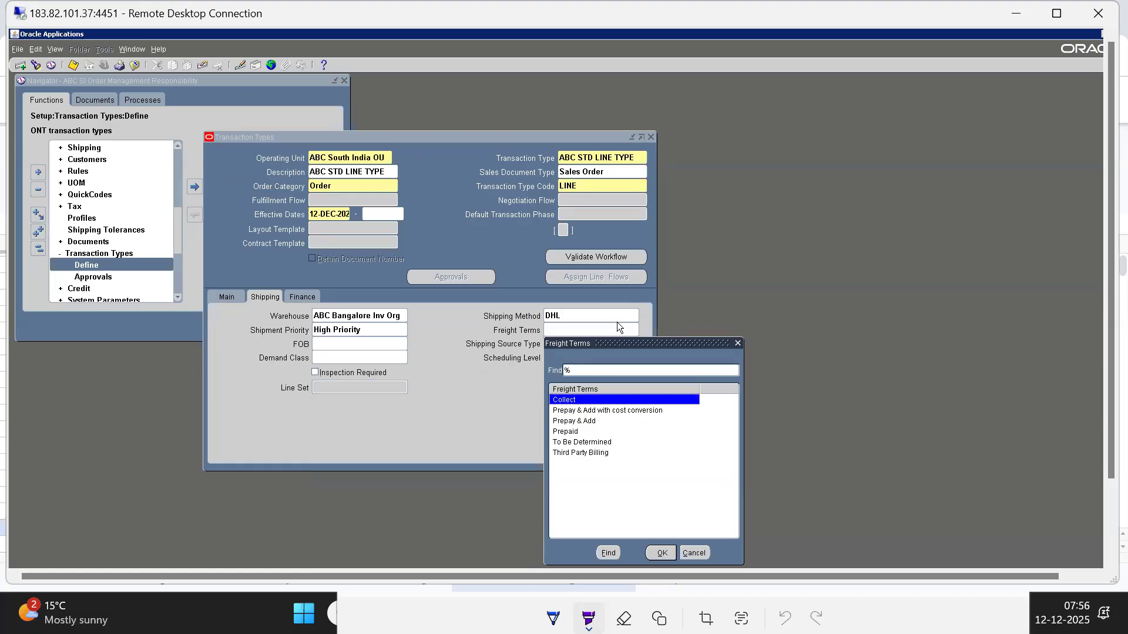